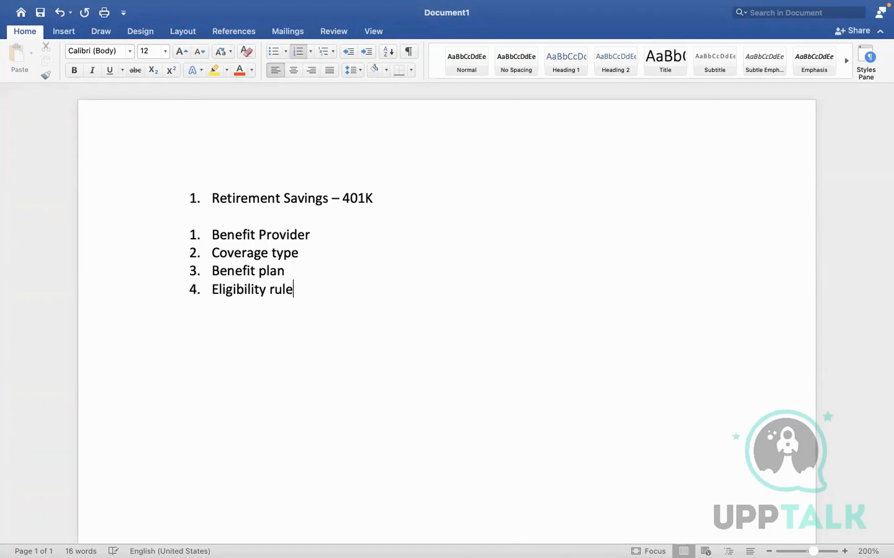
Finish item 4's eligibility rule: 'Age > 60 years Employee is not eligible for this plan'
text(If)
text(EEE)
key(BackSpace)
text(Age )
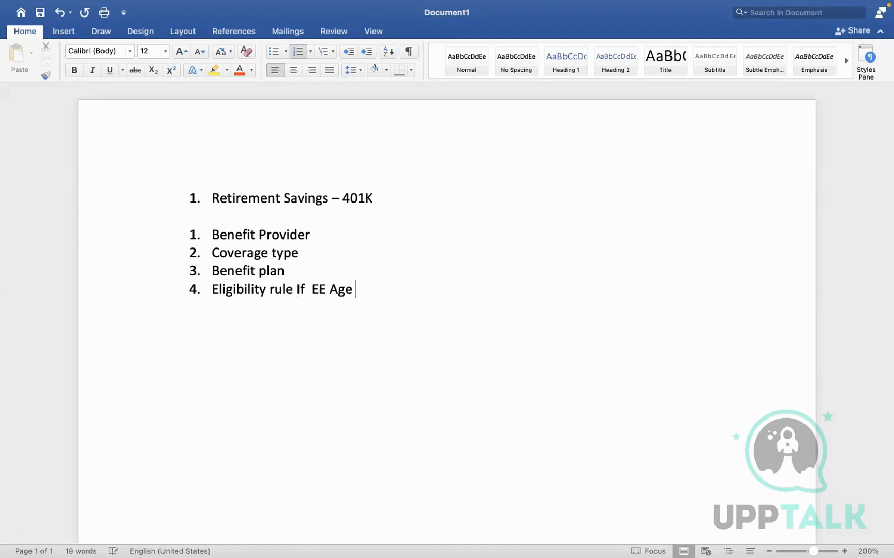
text(> 60 y)
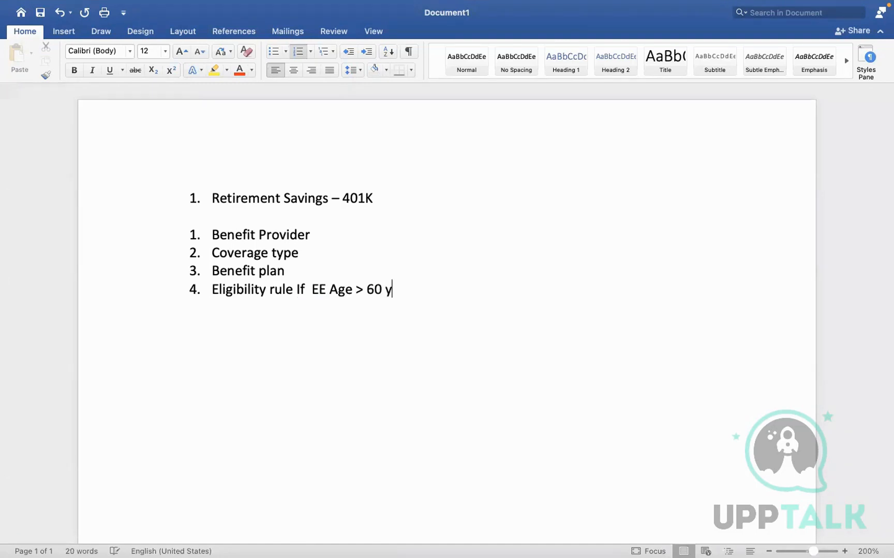
text(ears Employee is not)
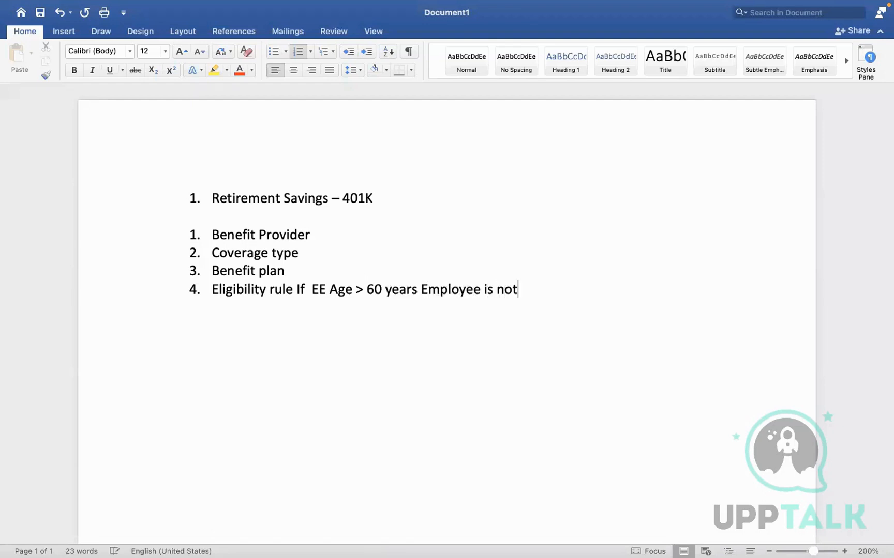
text( eligible for this plan)
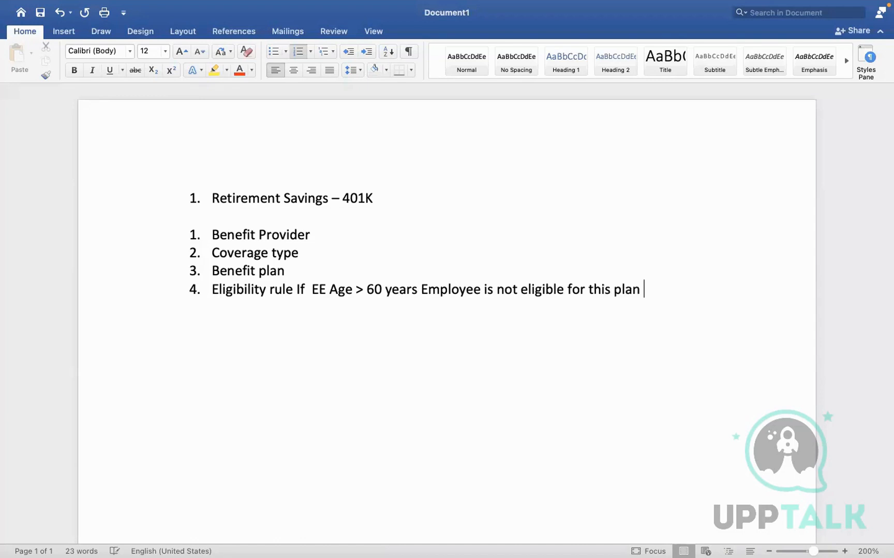
Add item 5: 'Employer Amounts - Min - 0 Max up to 18500 USD'
key(Return)
text(Empl)
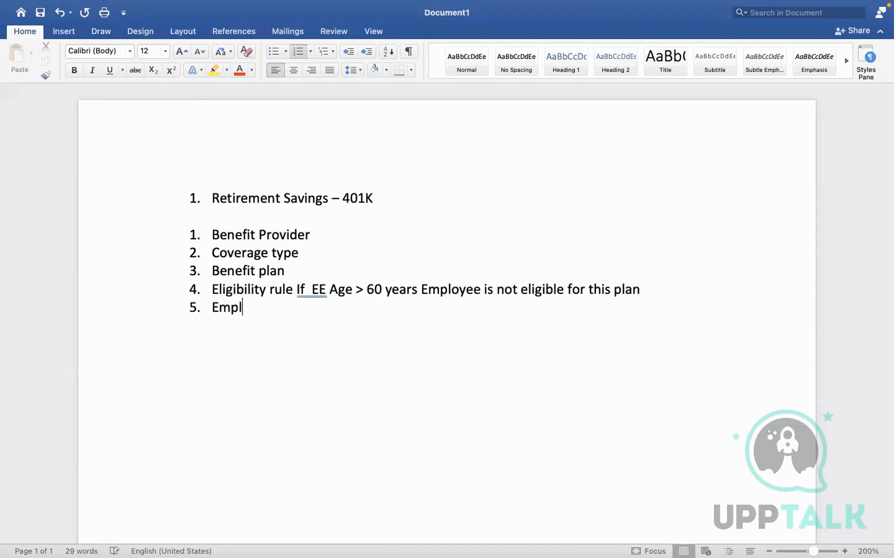
text(oyer Contr)
key(BackSpace)
key(BackSpace)
key(BackSpace)
key(BackSpace)
key(BackSpace)
text(Amou)
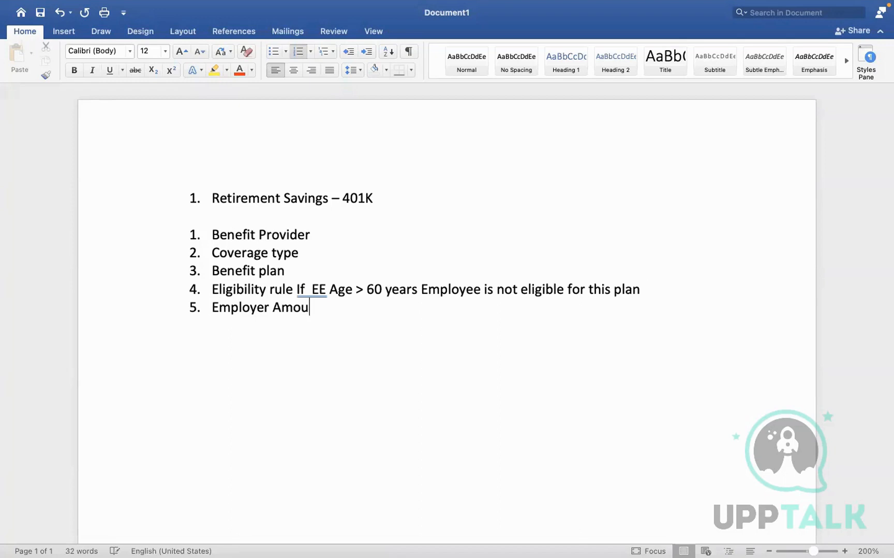
key(BackSpace)
key(BackSpace)
key(BackSpace)
text(mounts )
text(- Min -)
text( 0 M)
text(a)
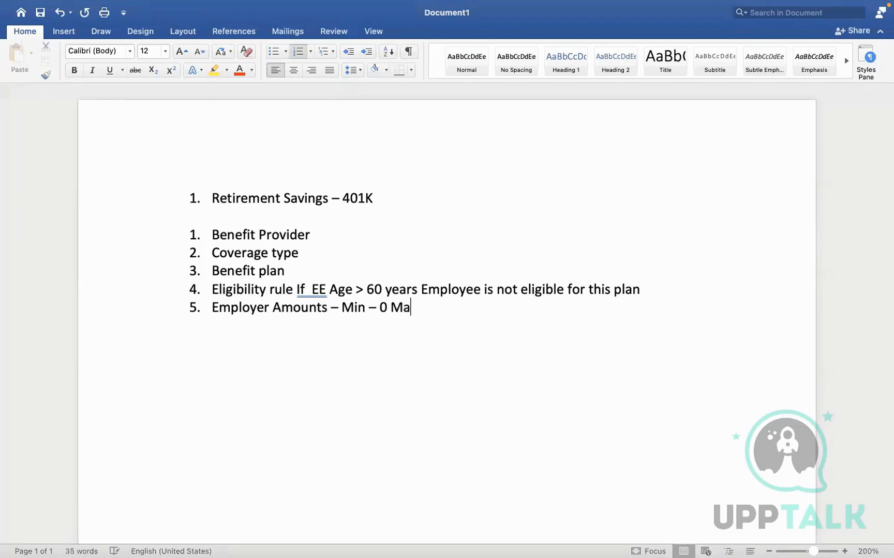
text(x up to )
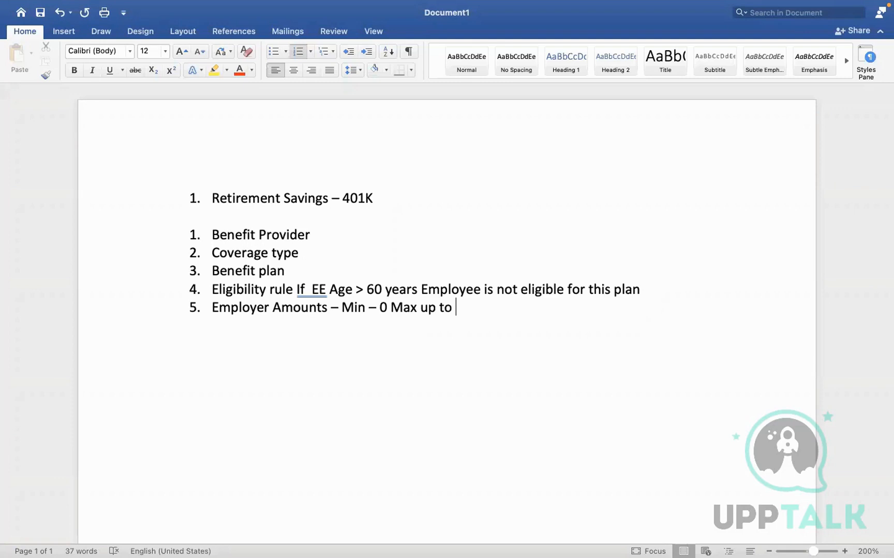
text(18500 USD)
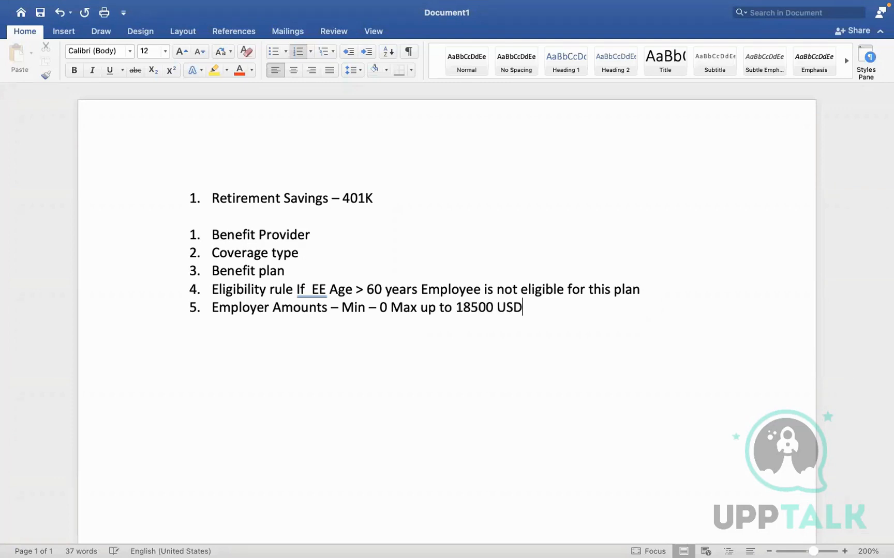
Restart the list at 6 with 'Create benefit event' and 'Create enrollment event rule'
key(Return)
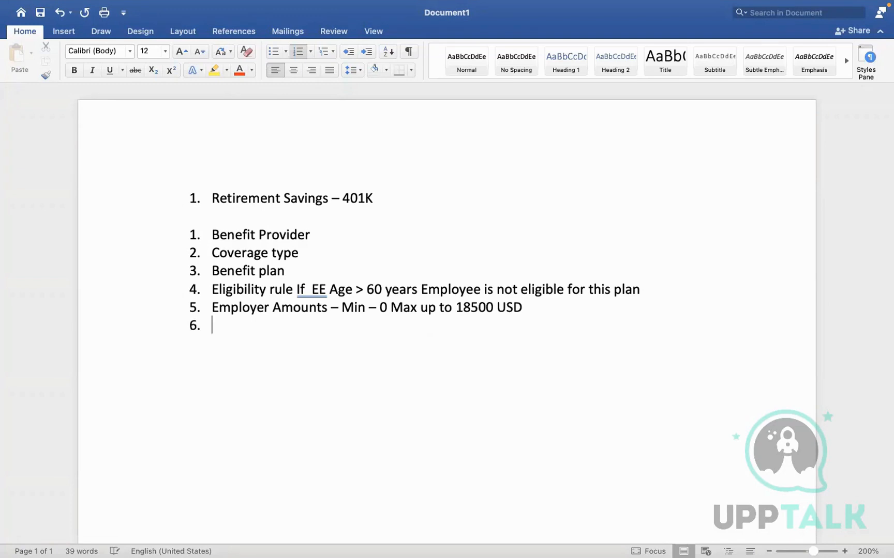
key(Return)
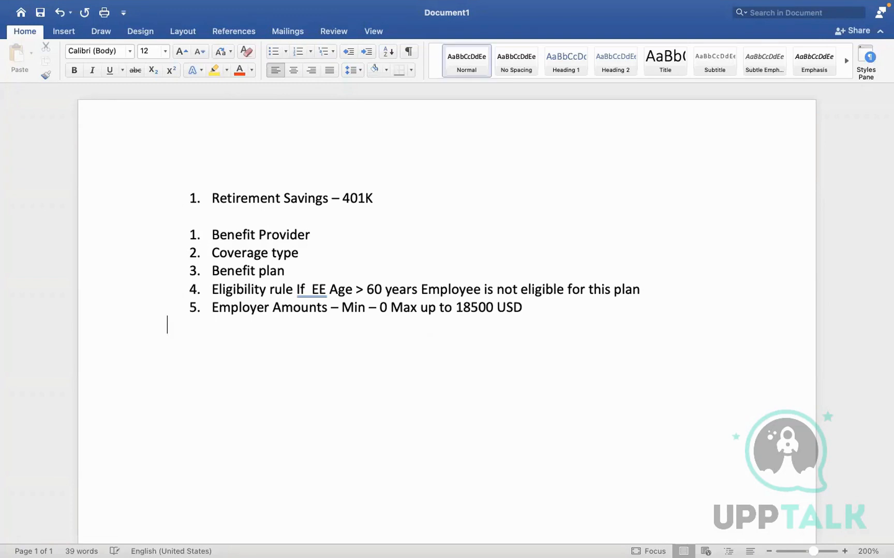
text(6. Create benef)
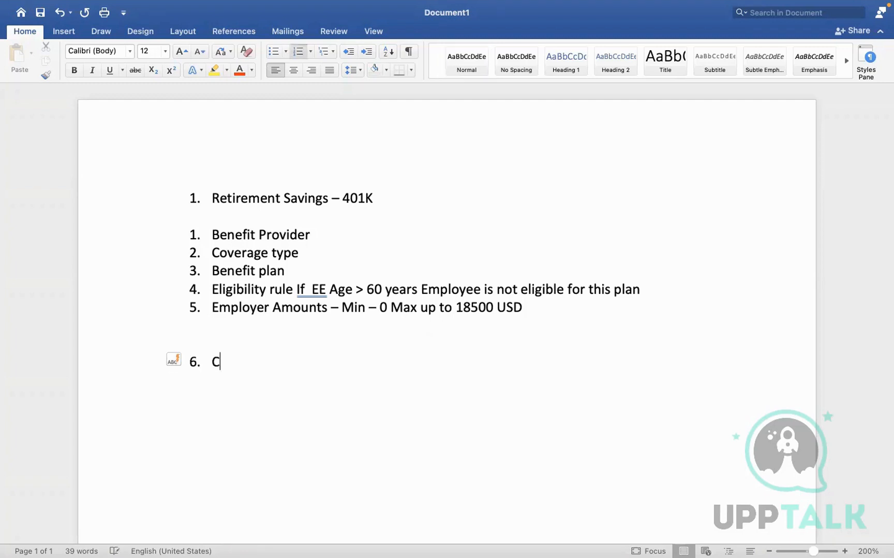
text(it event)
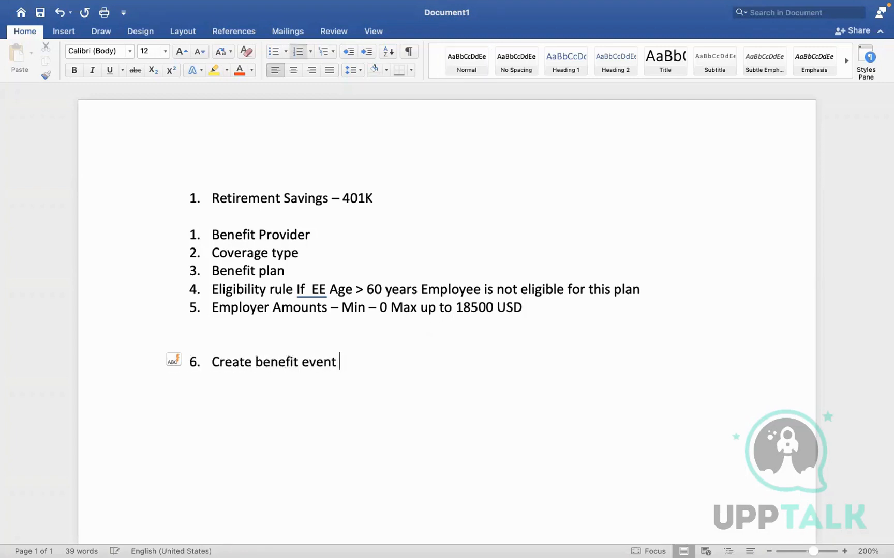
key(Return)
text(Create)
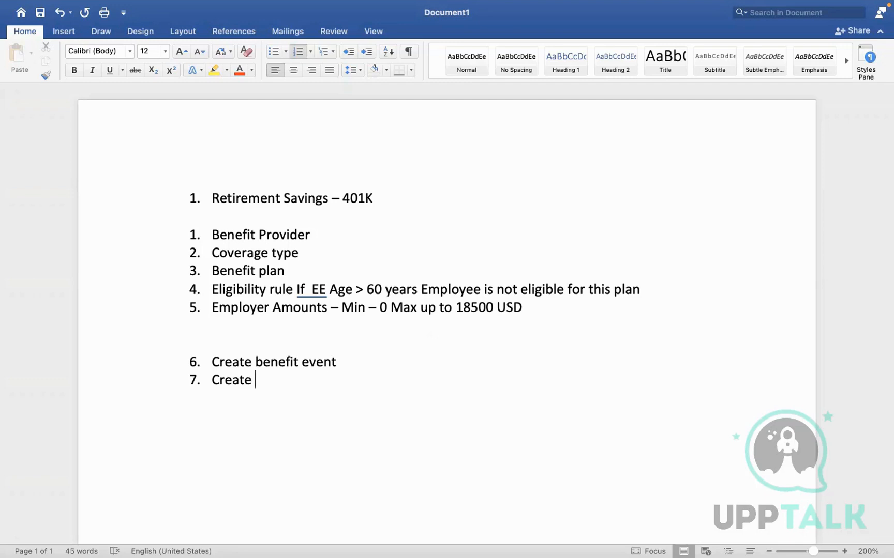
text(enrollment event rule)
key(Return)
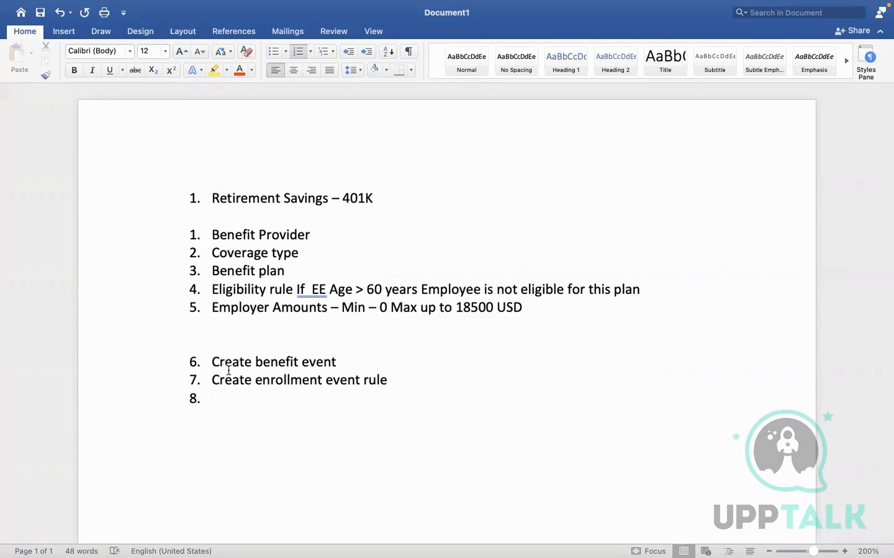
Reword item 7 to 'Existing', then add Benefit plan year definition, Earning/deductions mapping, Cross plan dependencies
click(257, 381)
key(BackSpace)
key(BackSpace)
key(BackSpace)
key(BackSpace)
key(BackSpace)
key(BackSpace)
key(BackSpace)
text(Existing)
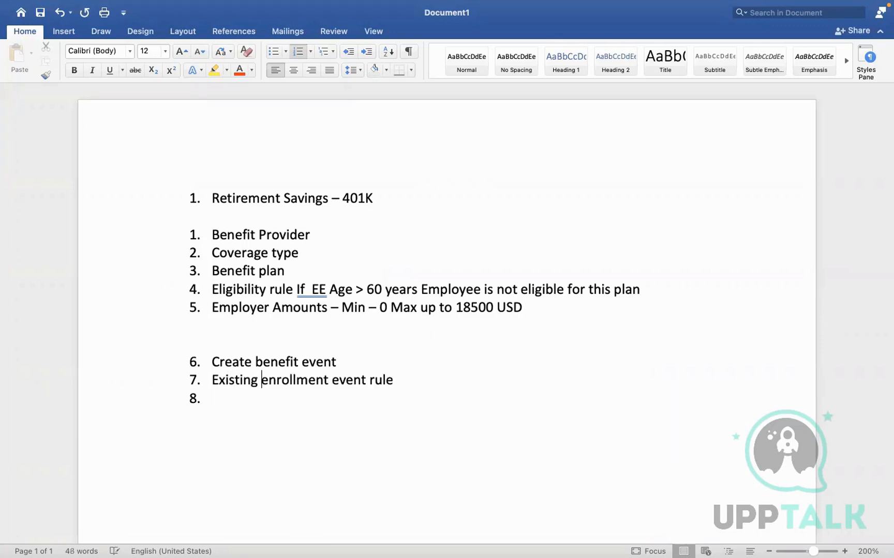
click(219, 400)
text(Benefit plan)
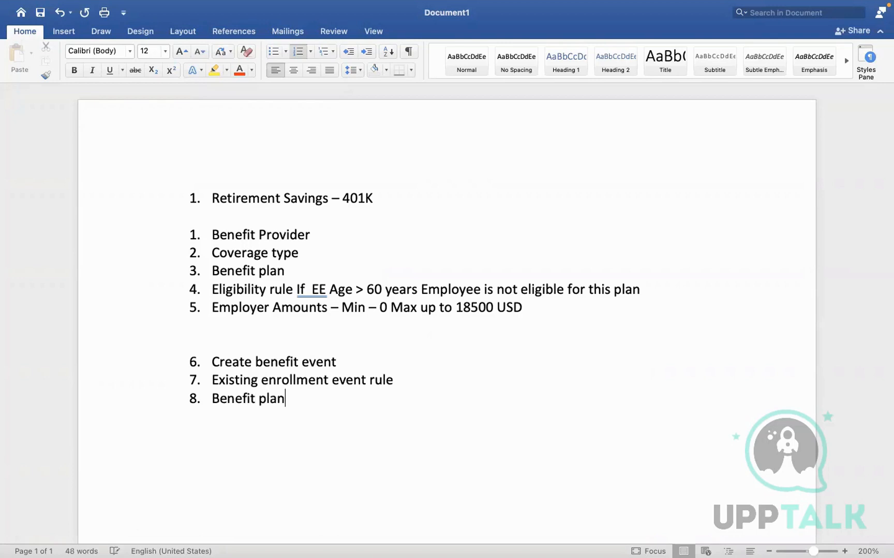
text( year definition)
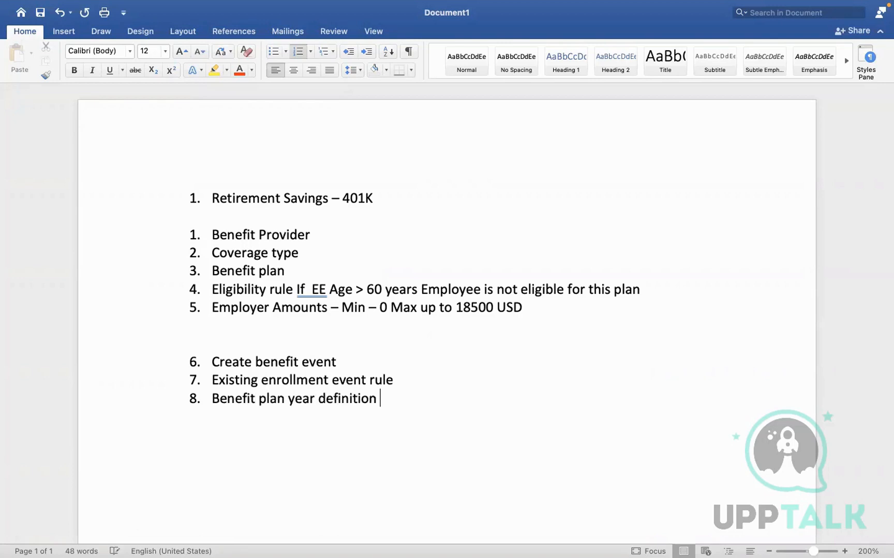
key(Return)
text(Earning/deductions)
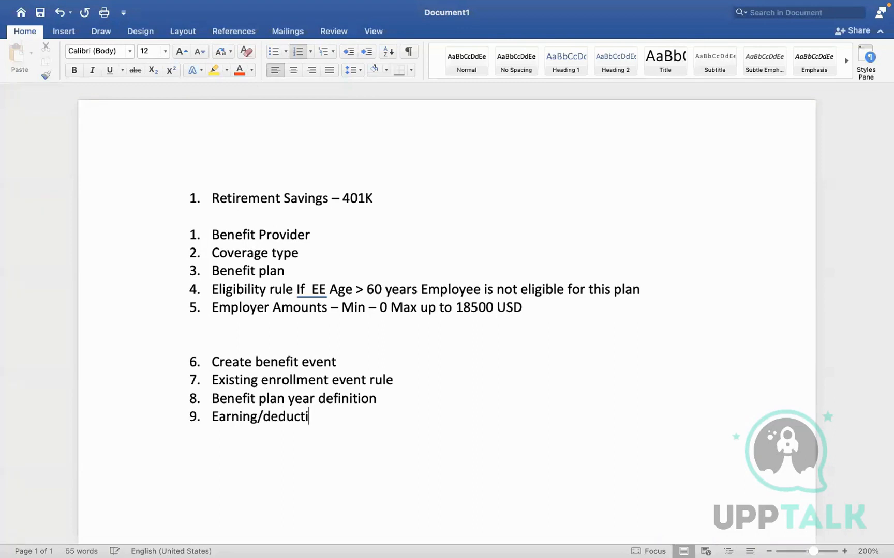
text( mapping)
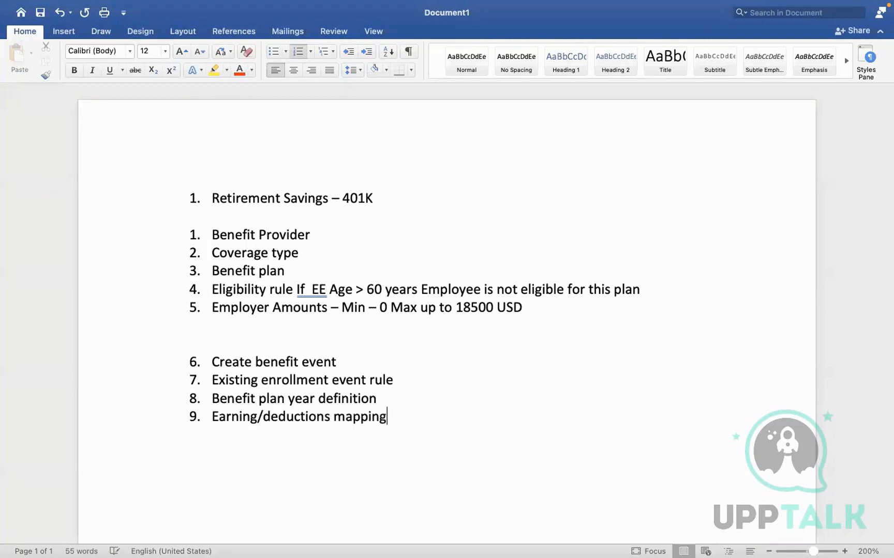
key(Return)
text(Cross plan dependencies)
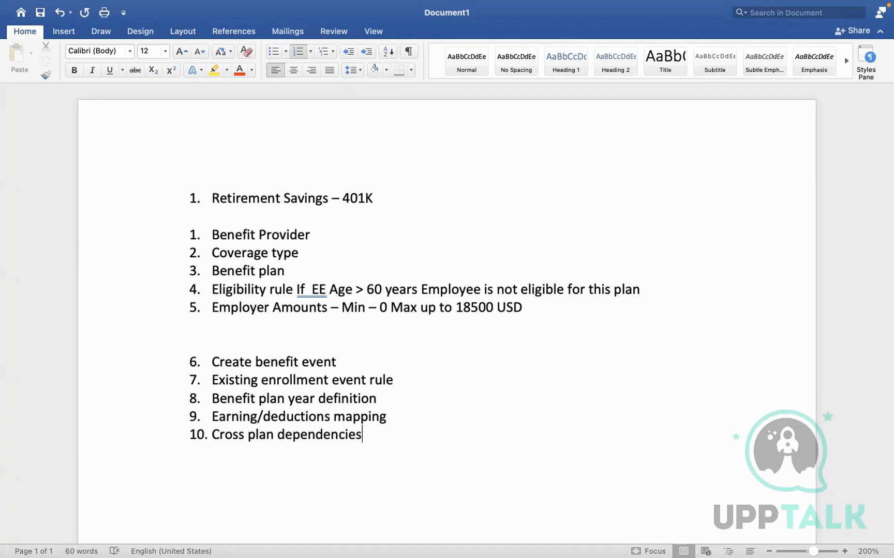
key(ctrl+Right)
Browse Workday's Retirement Savings Plans list and select the Charles Schwab 401(k) plan row
click(457, 169)
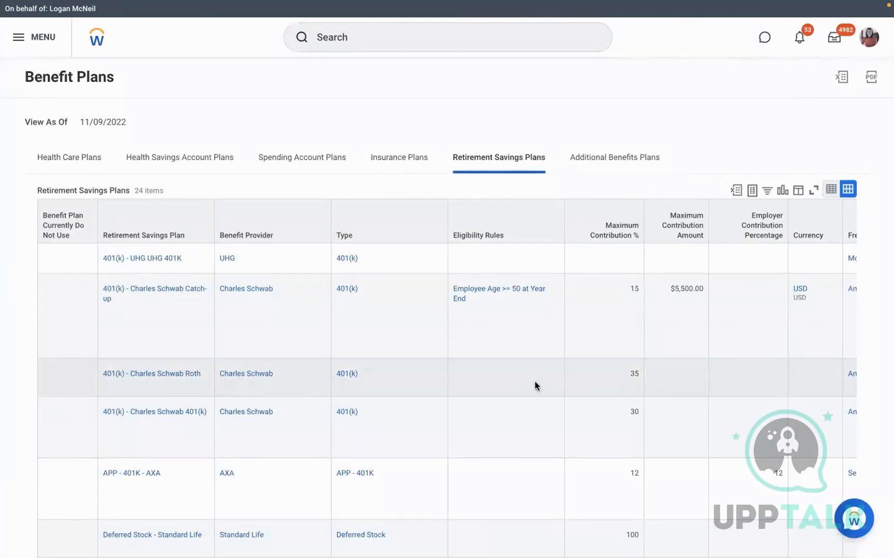
scroll(535, 386, down, 2)
mouse_move(381, 371)
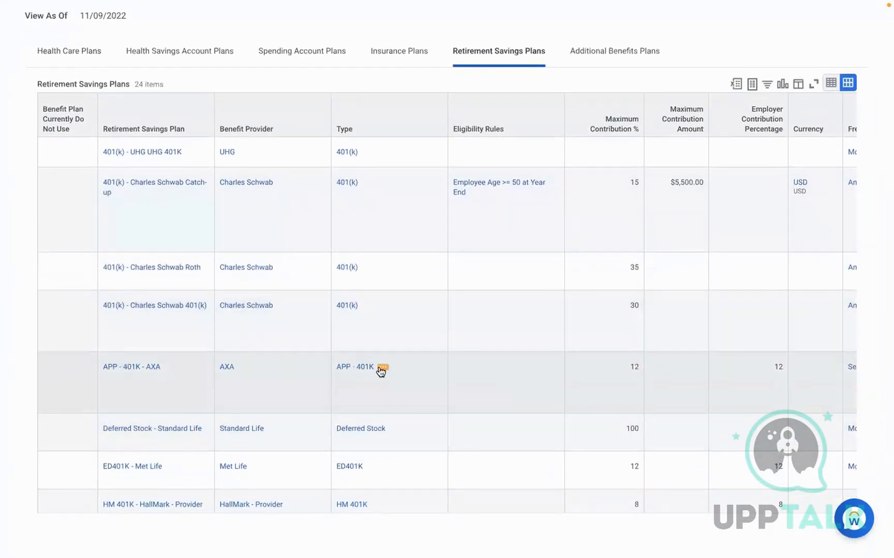
click(500, 299)
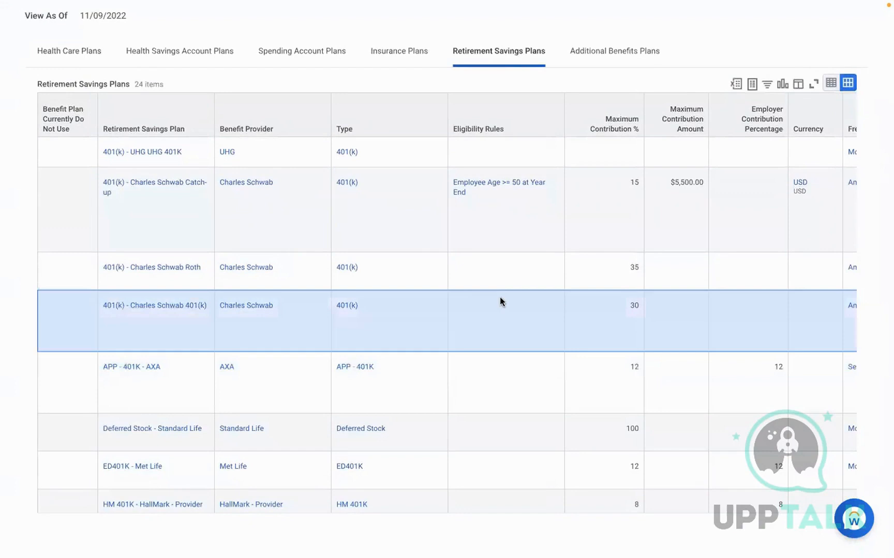
scroll(500, 298, up, 2)
Place the cursor after Benefit Provider in the Word notes
key(ctrl+Left)
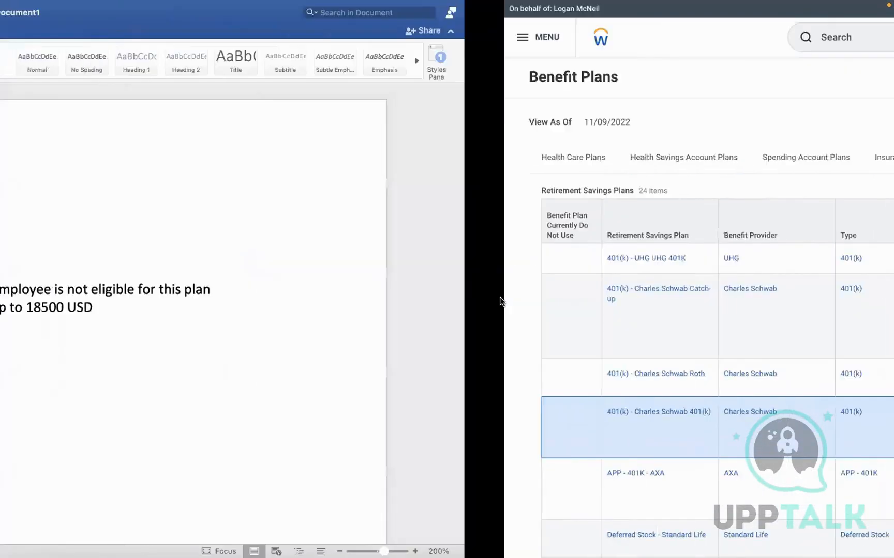
click(347, 245)
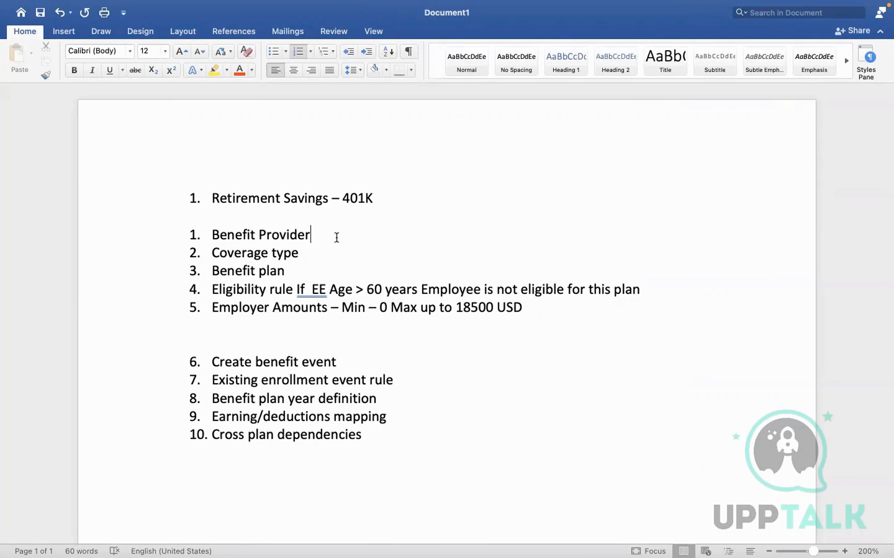
key(ctrl+Right)
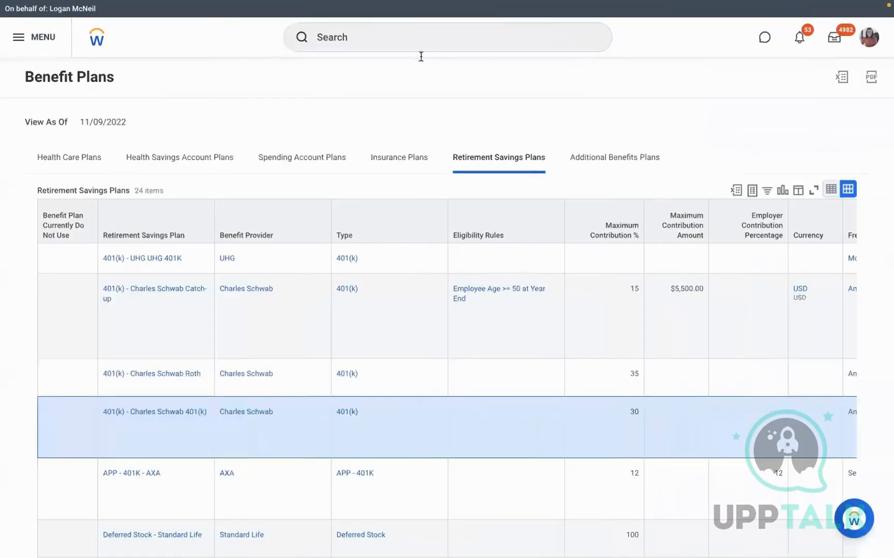
Start the Create Benefit Provider task with effective date 01/01/2022
click(343, 39)
text(crea)
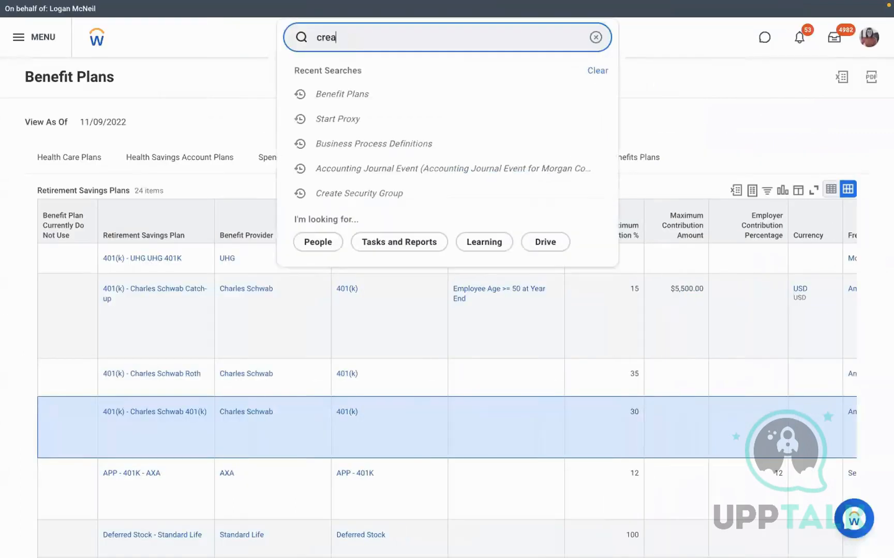
text(te ben provider)
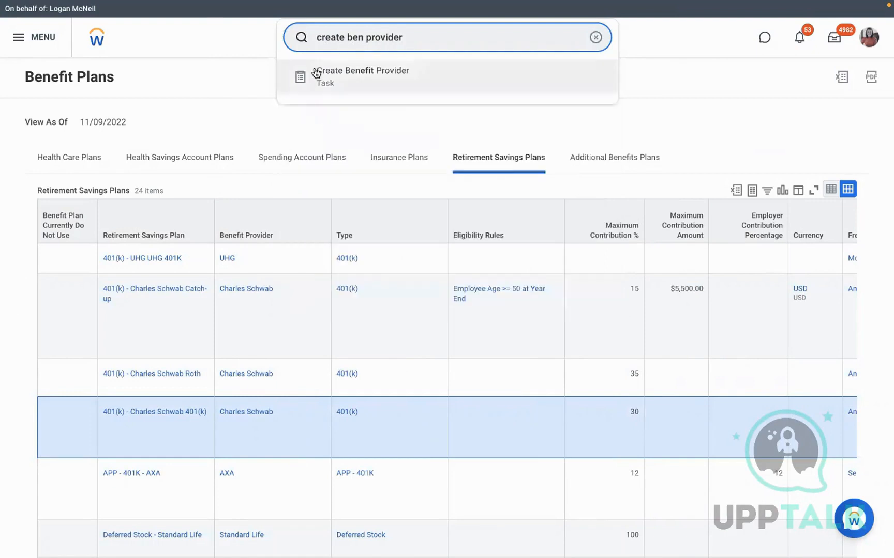
click(353, 76)
click(345, 158)
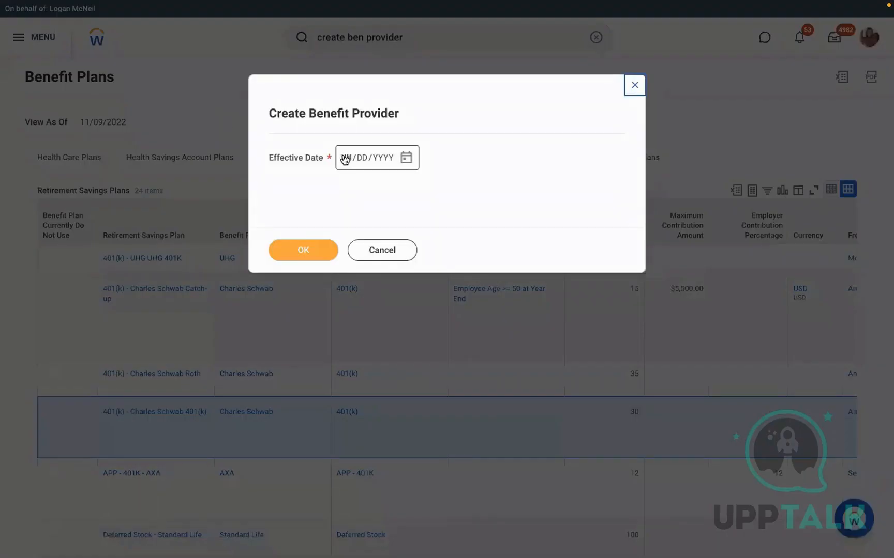
text(01/01/2022)
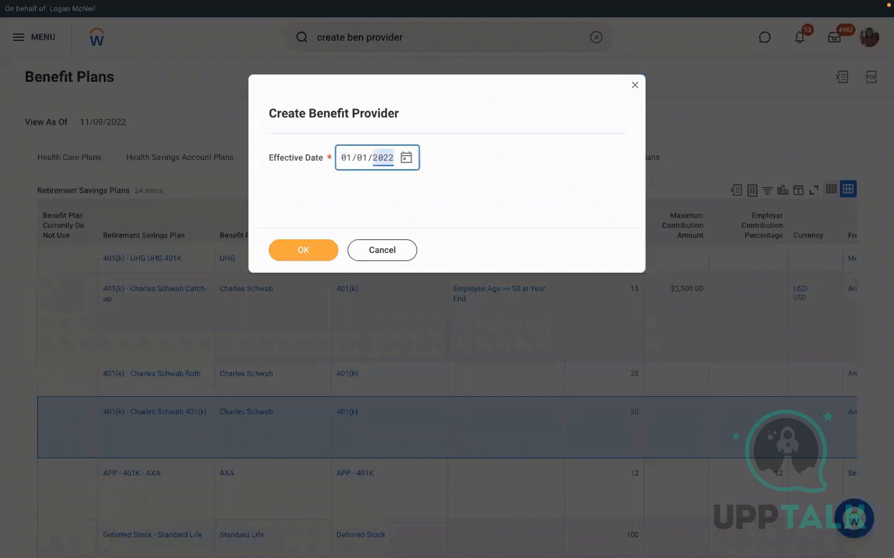
click(289, 253)
click(219, 159)
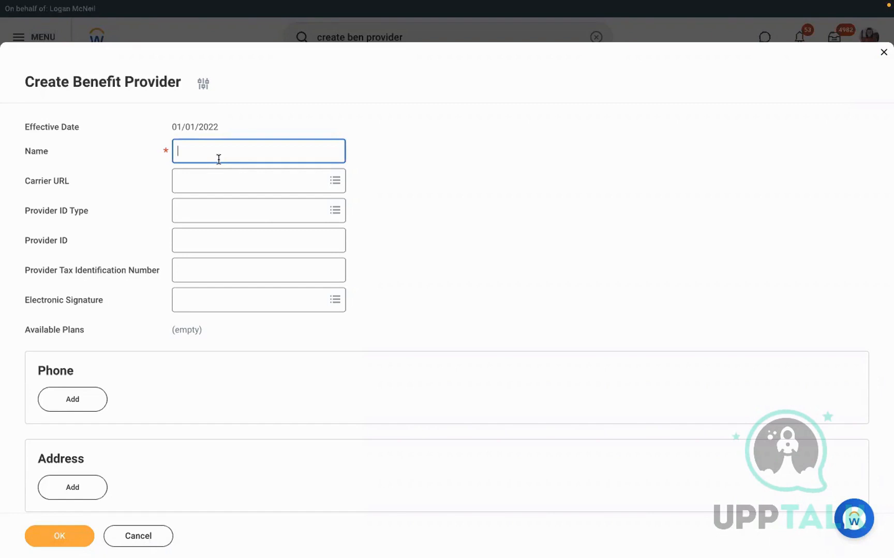
text(ED - Met Life)
click(407, 269)
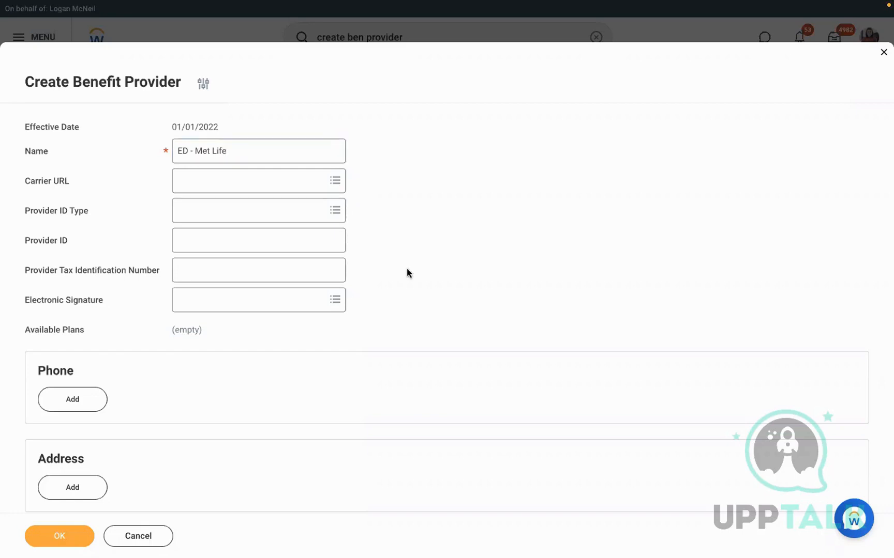
click(219, 178)
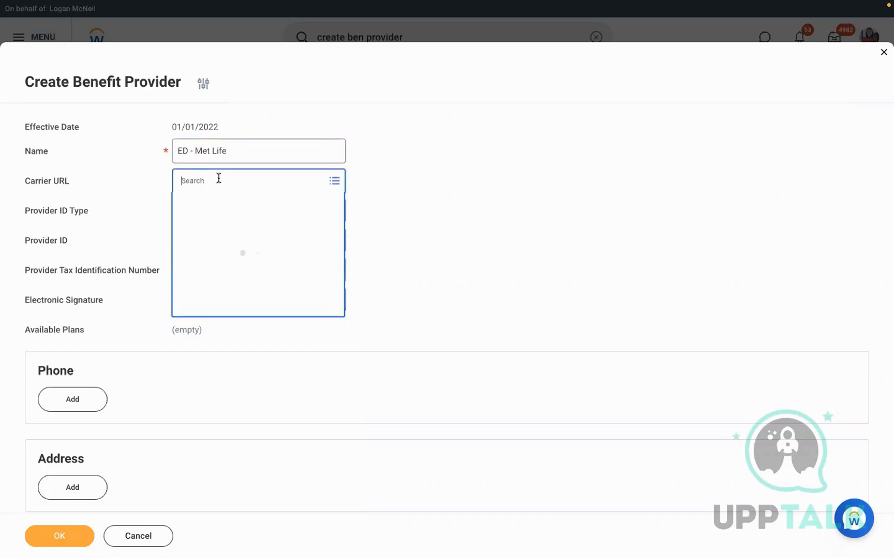
click(226, 244)
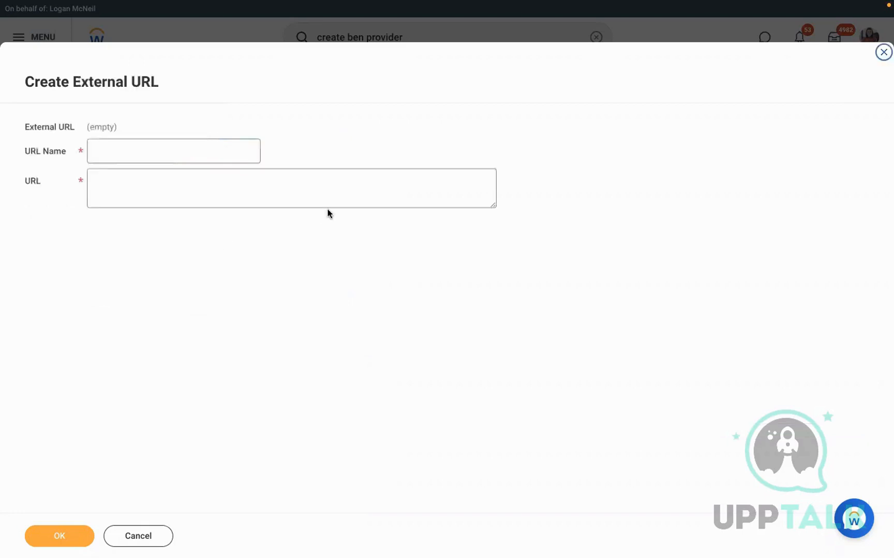
click(168, 147)
text(metlife)
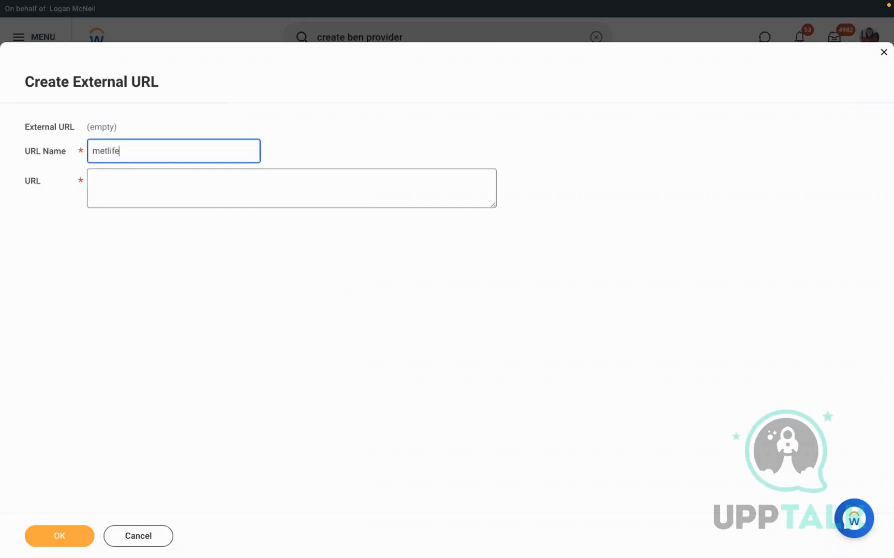
click(156, 183)
text(http://)
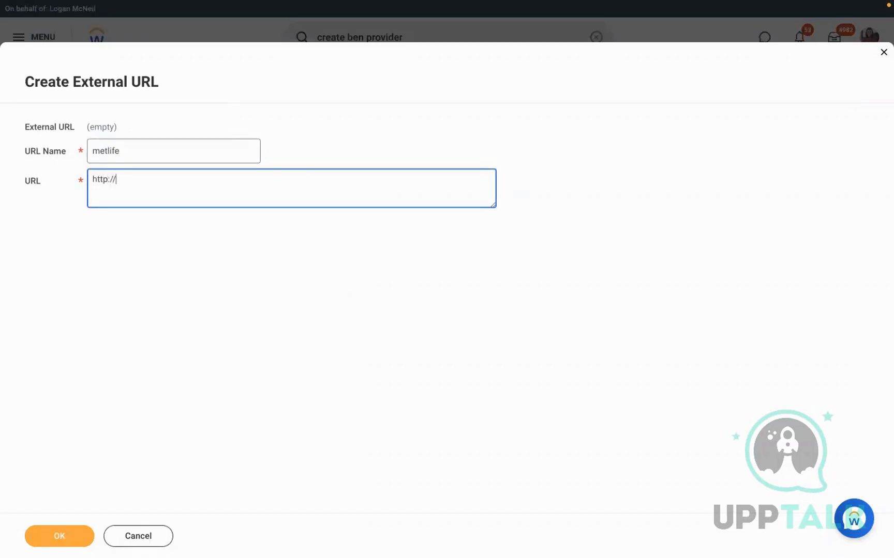
text(metlife.com)
click(55, 542)
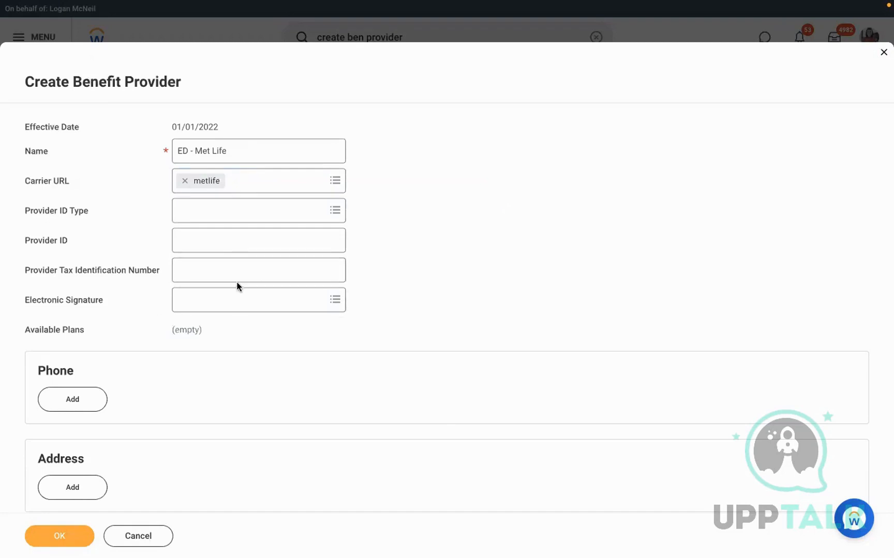
Review the remaining provider fields and submit the ED - Met Life benefit provider
click(227, 272)
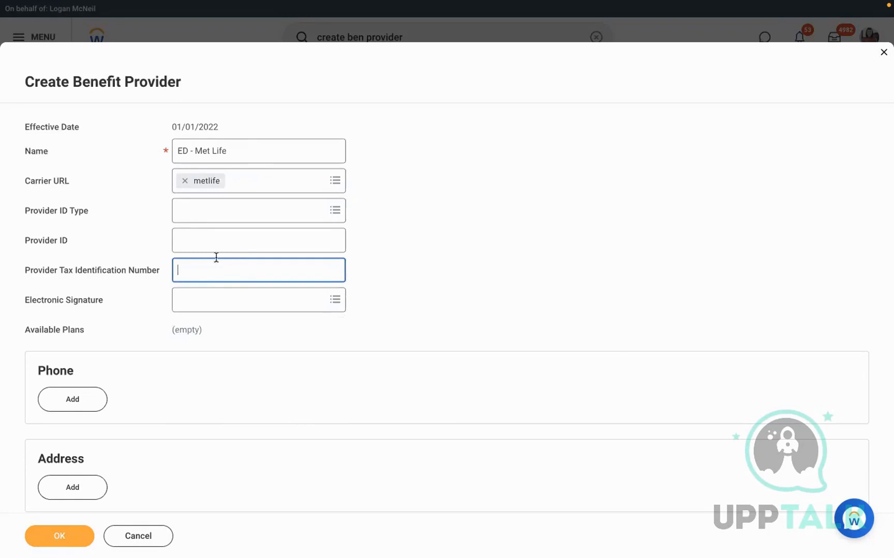
click(294, 209)
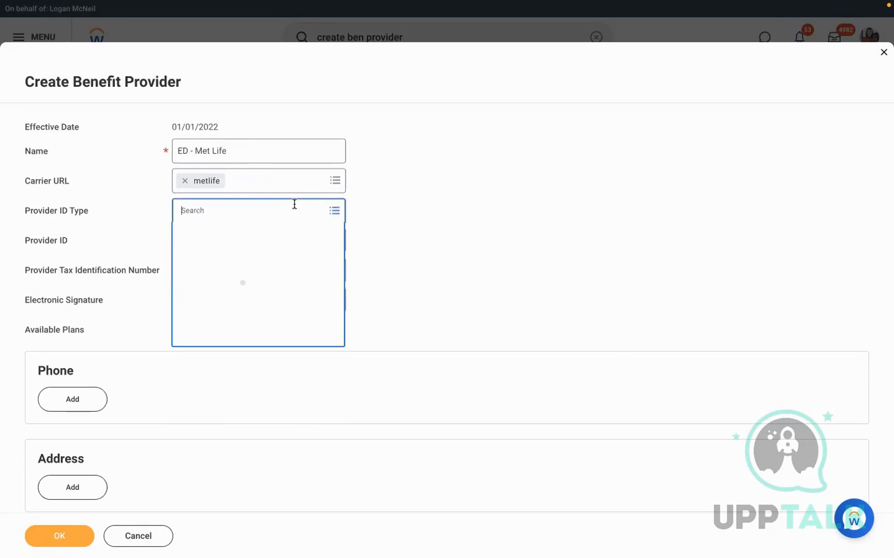
click(404, 236)
scroll(402, 340, down, 3)
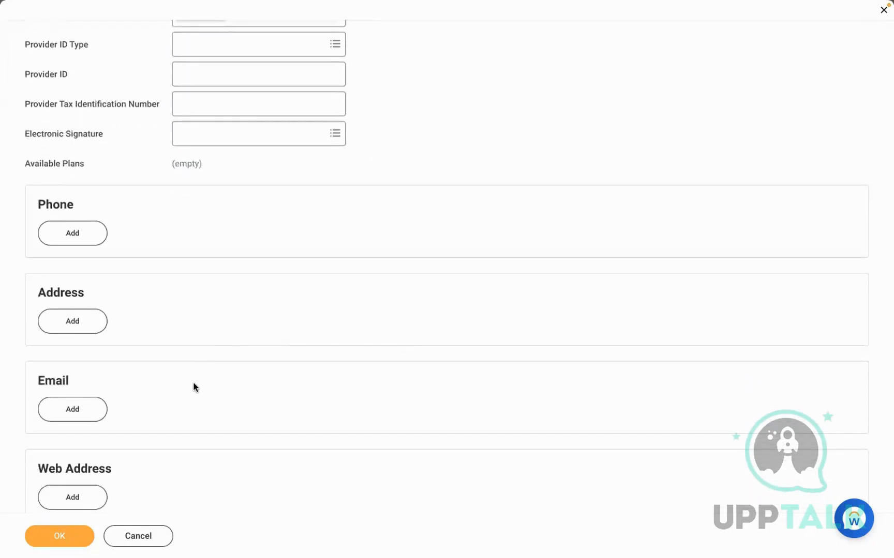
scroll(194, 386, up, 2)
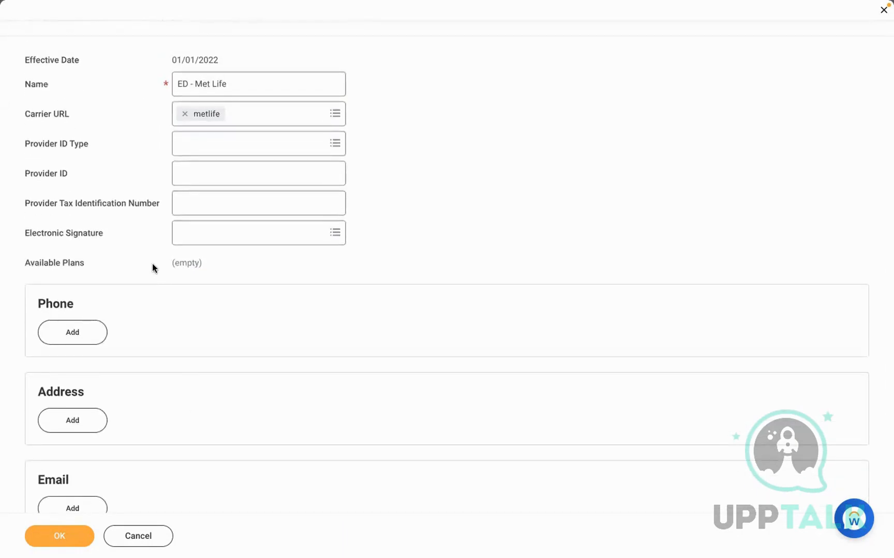
drag(152, 263, 207, 265)
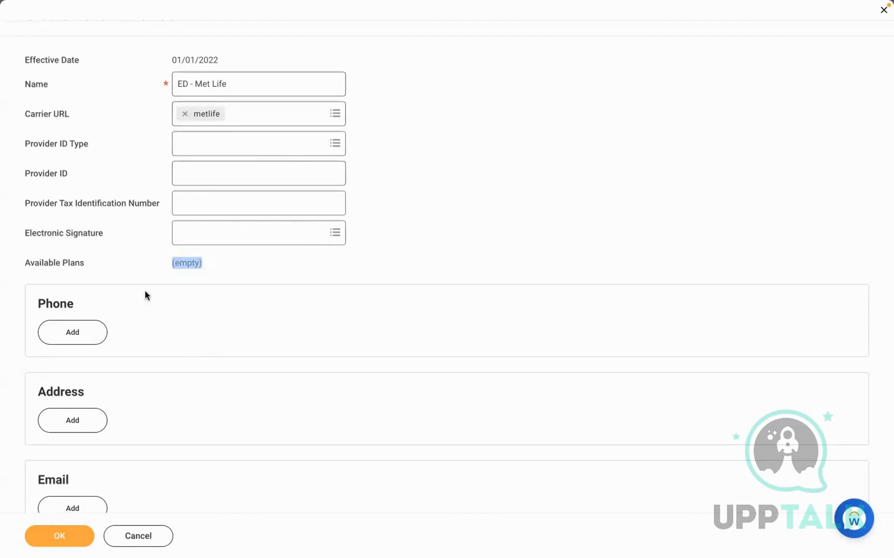
click(240, 268)
drag(159, 263, 242, 274)
click(242, 270)
click(55, 538)
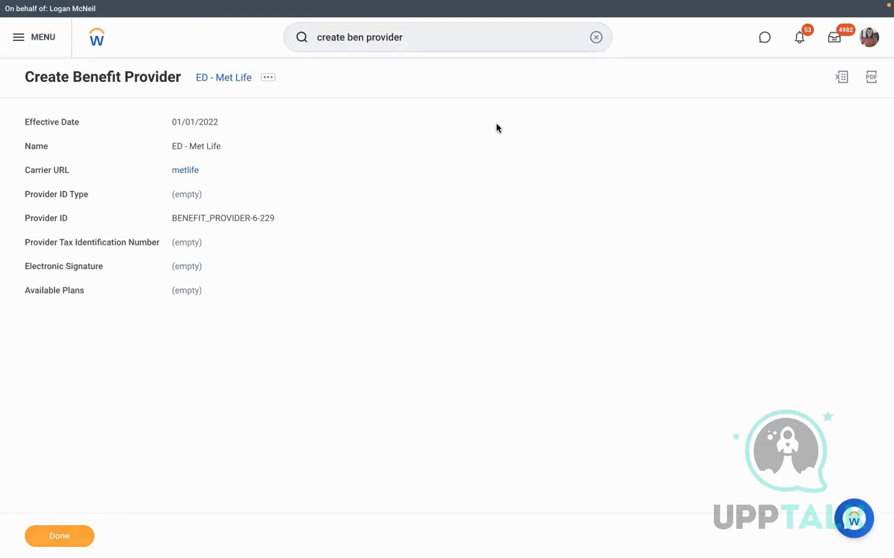
key(ctrl+Left)
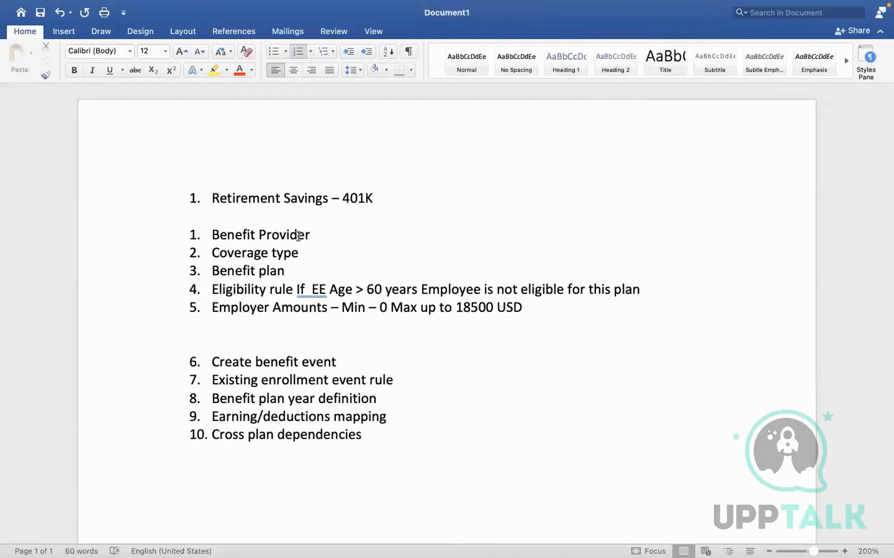
Mark the Benefit Provider and Coverage type checklist items, then open Maintain Benefit Coverage Types
drag(299, 237, 234, 238)
drag(303, 255, 240, 254)
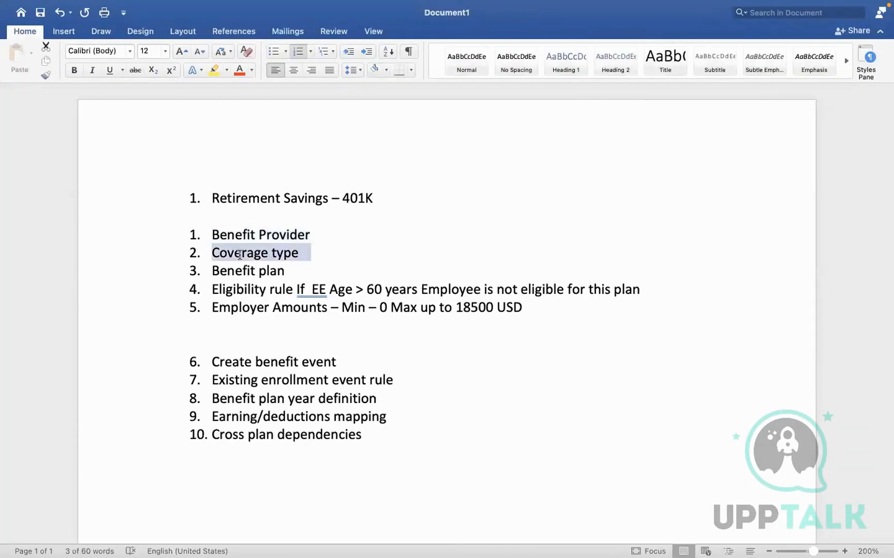
key(ctrl+Right)
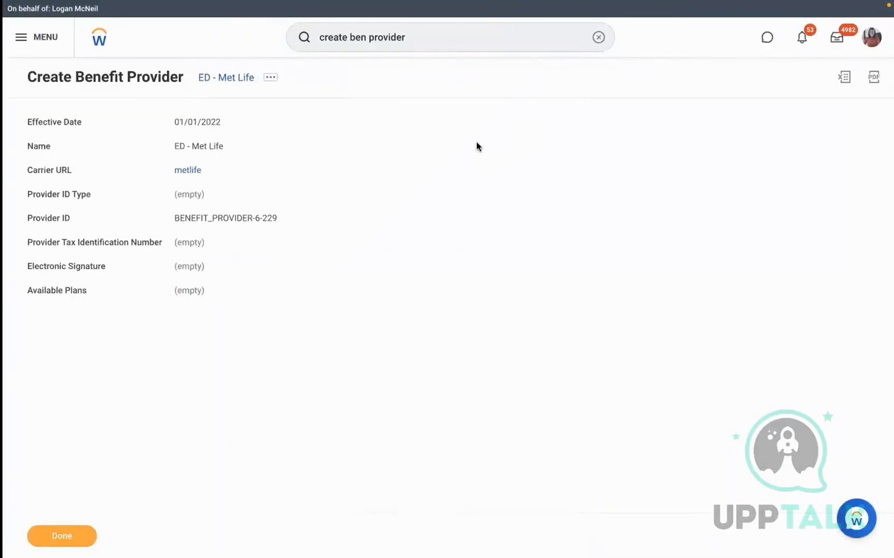
click(590, 44)
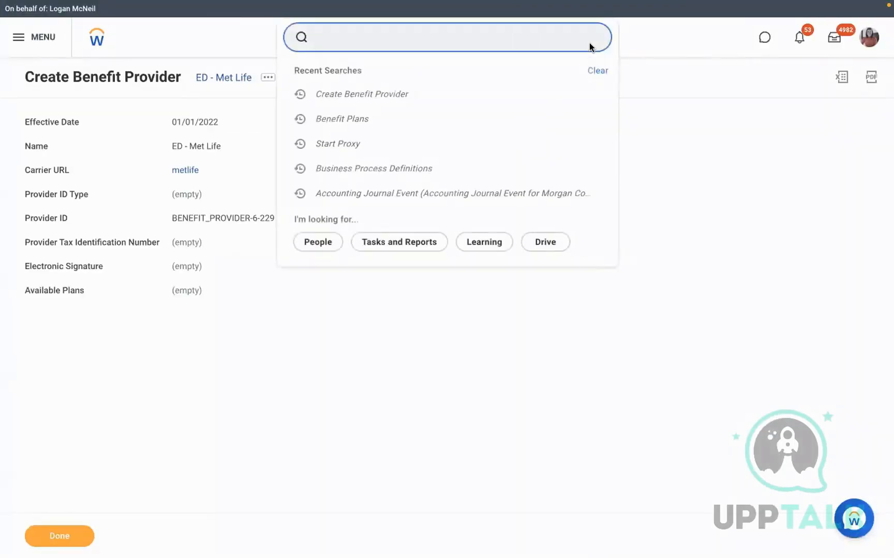
text(maintai)
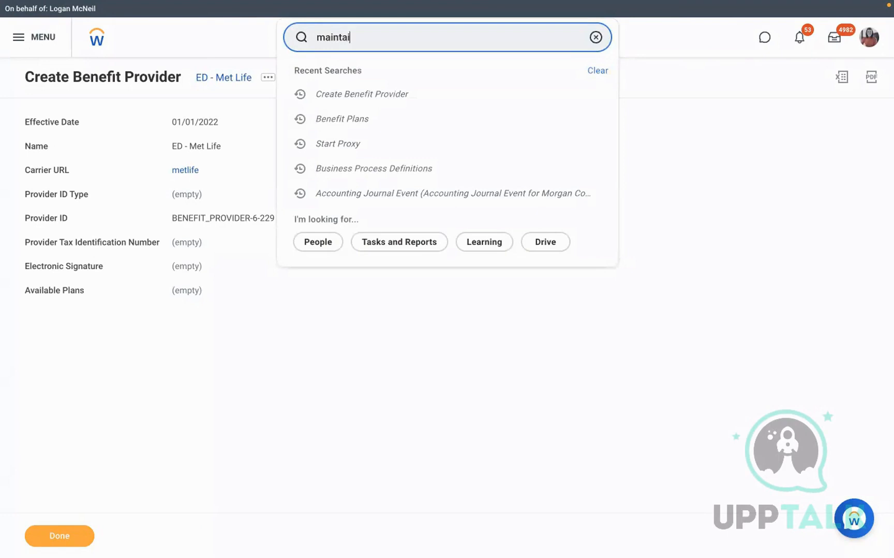
text(n ben cov)
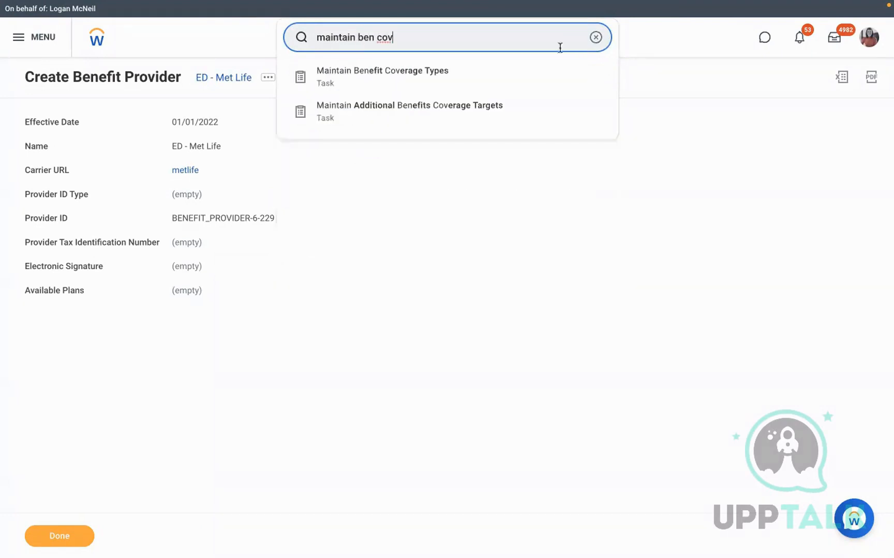
click(441, 77)
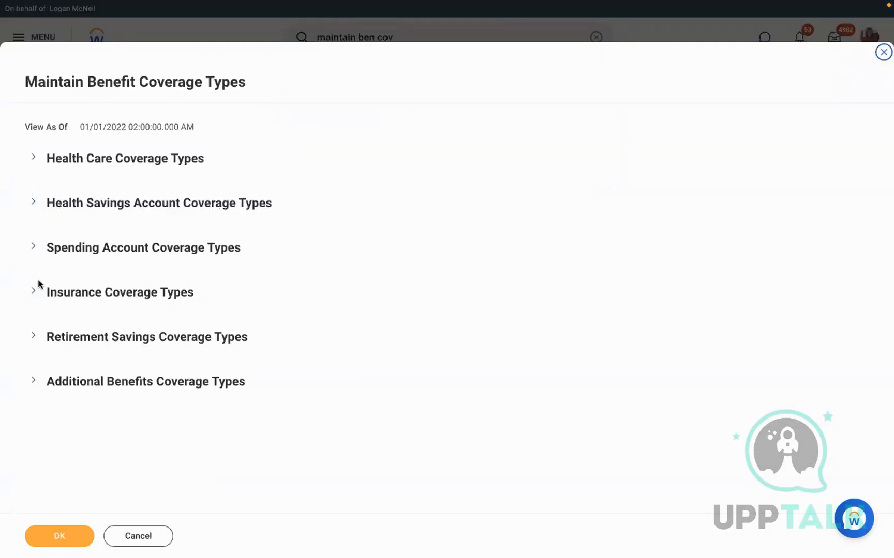
Add a Retirement Savings Coverage Types row named 'ED 401K' with display order 1
click(33, 339)
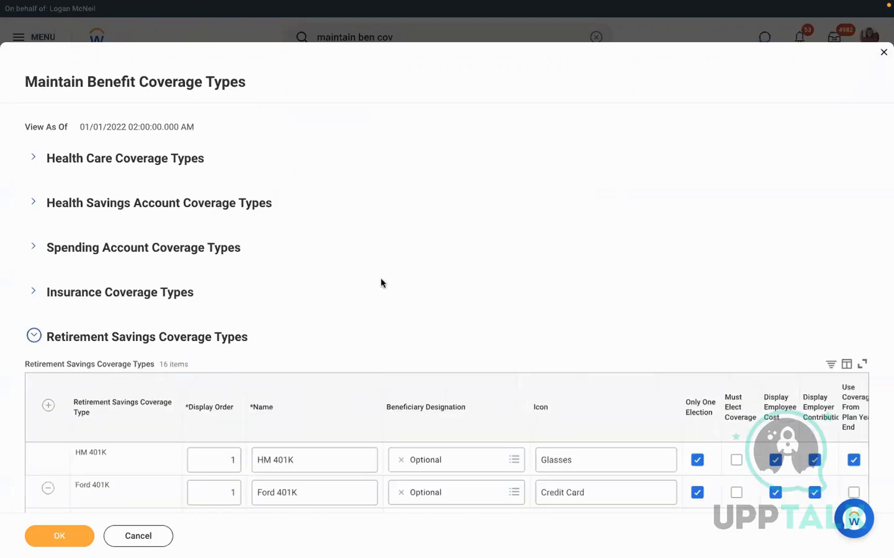
scroll(380, 278, down, 1)
scroll(381, 279, down, 2)
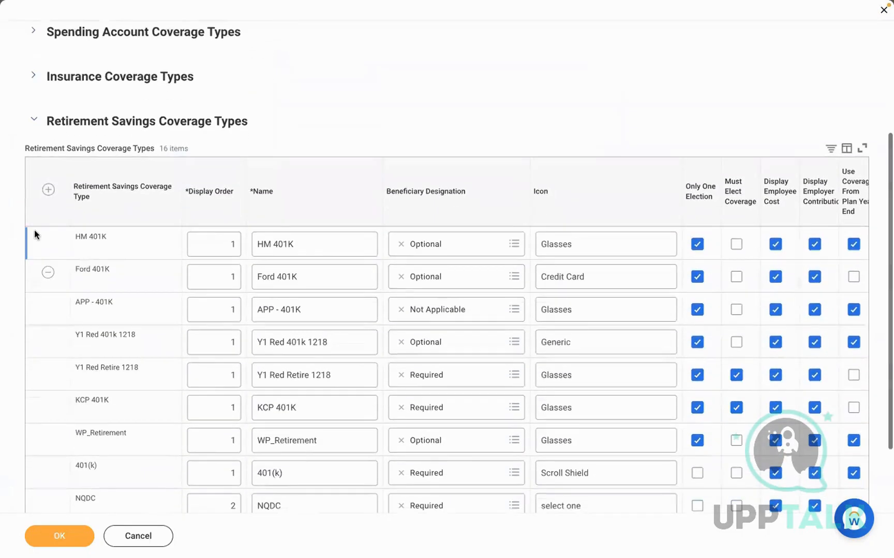
click(47, 190)
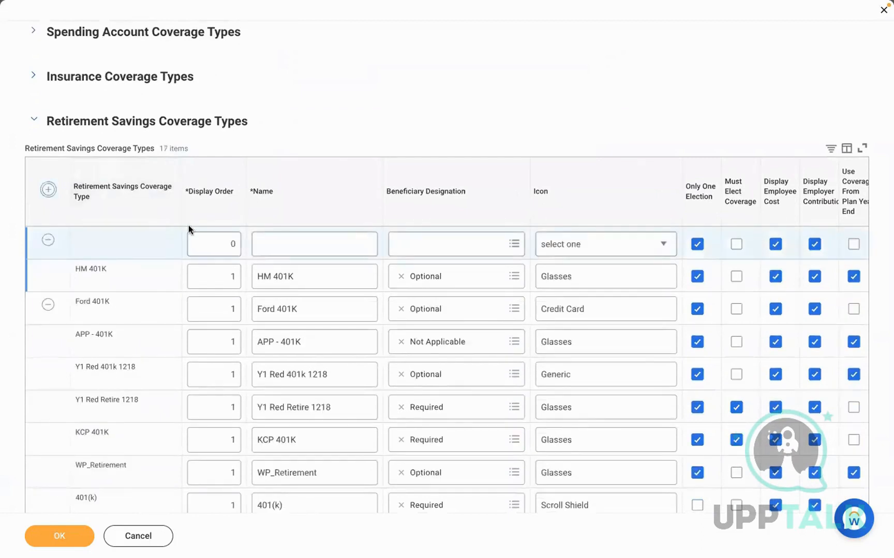
click(212, 244)
text(1)
click(300, 244)
text(ED 401K)
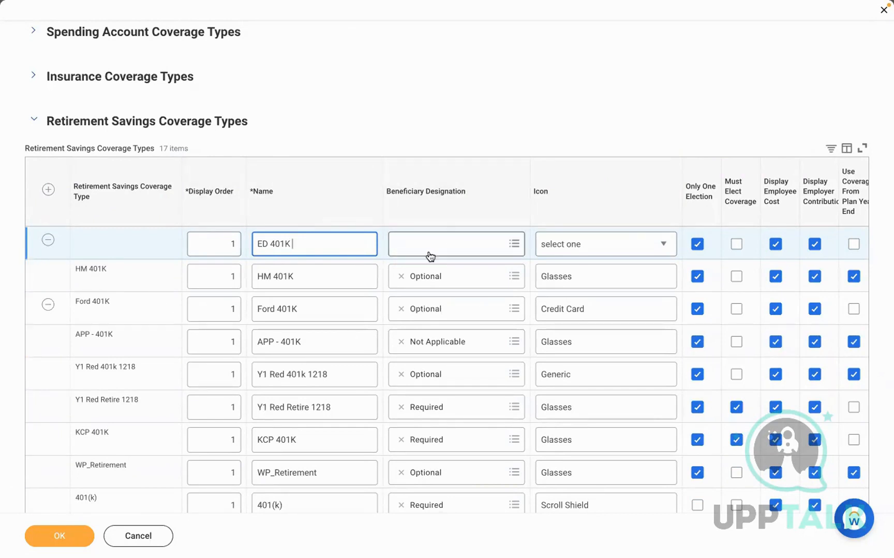
click(407, 115)
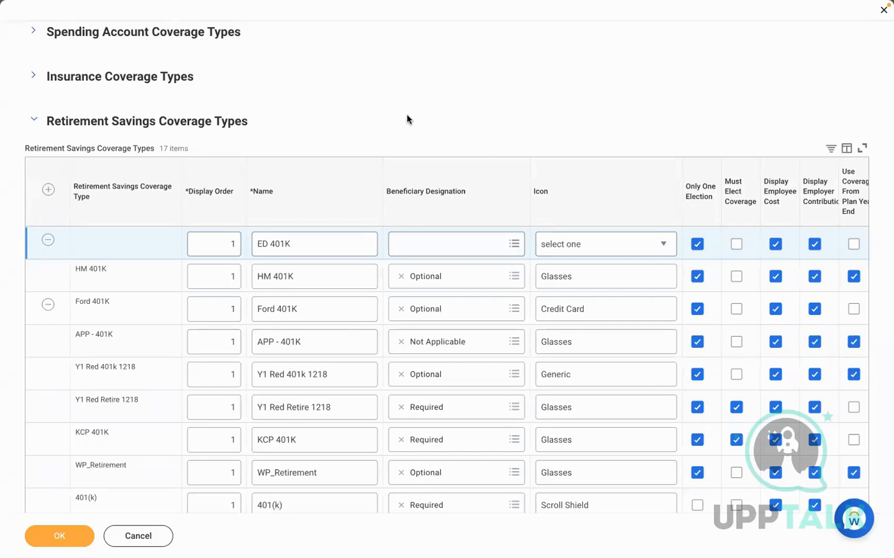
Set ED 401K's beneficiary designation to Required after trying Not Applicable and Optional
click(449, 245)
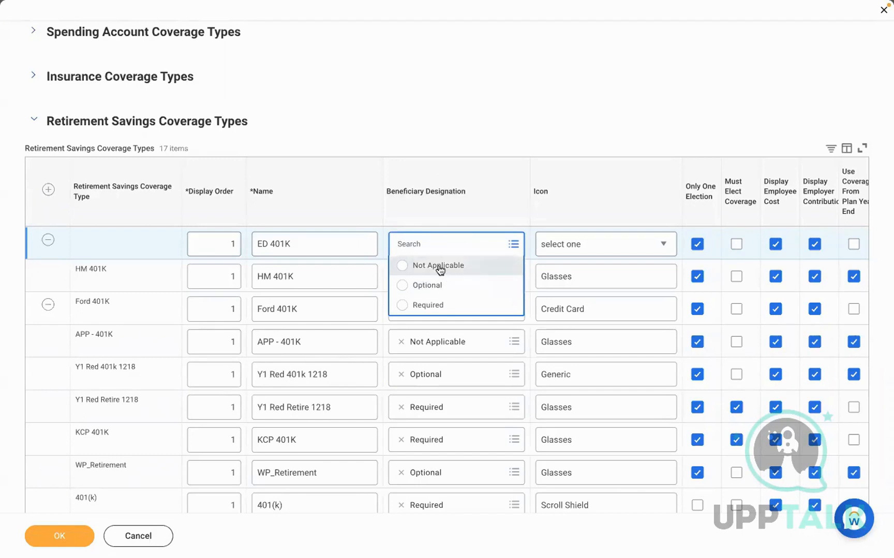
click(439, 266)
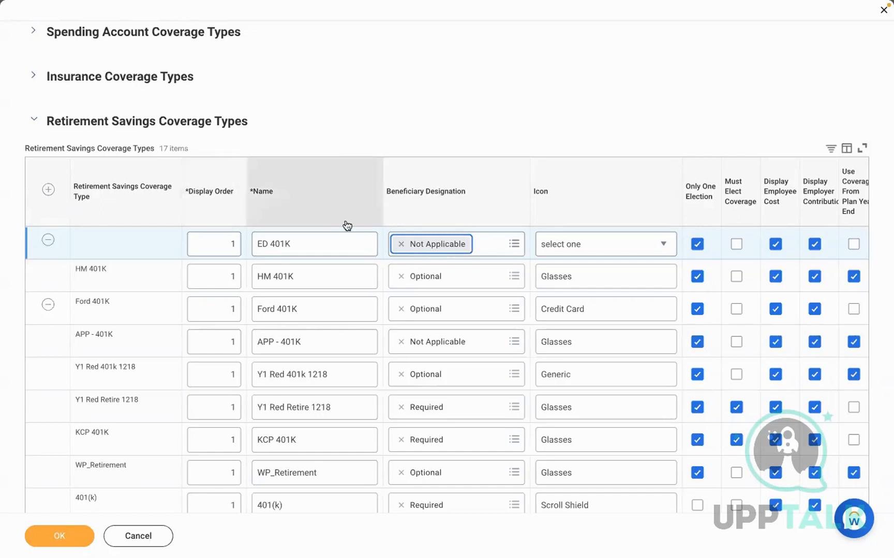
click(401, 244)
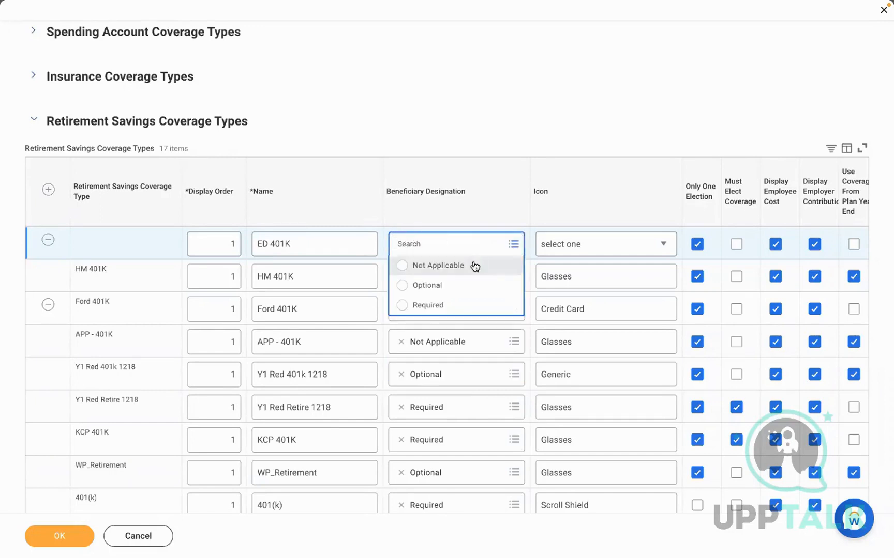
click(420, 285)
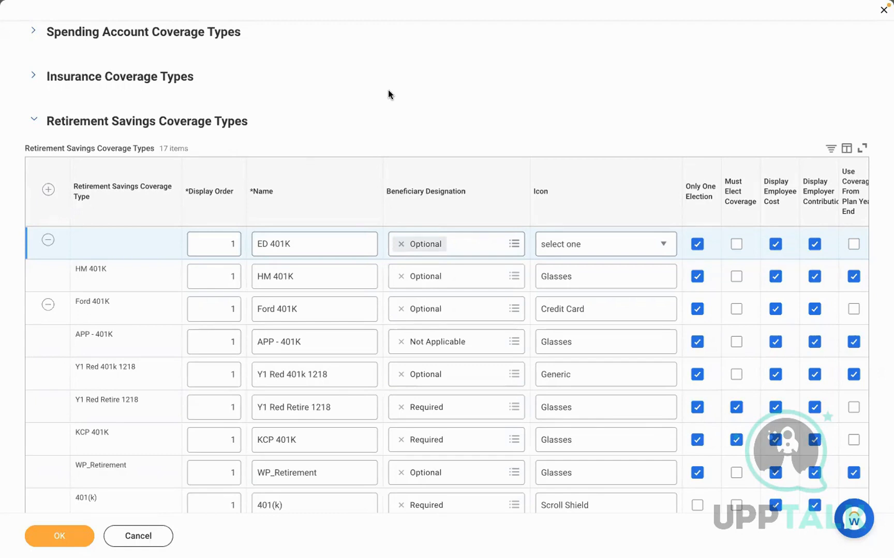
click(401, 244)
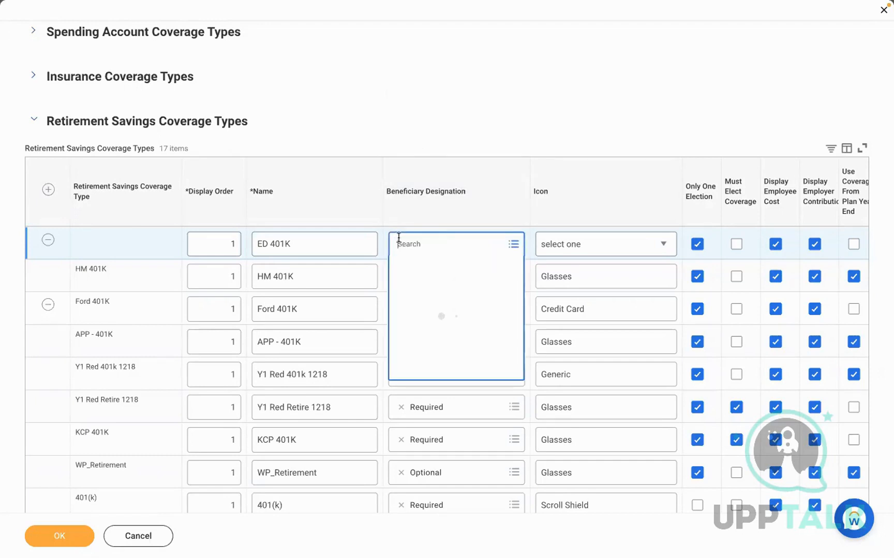
click(423, 307)
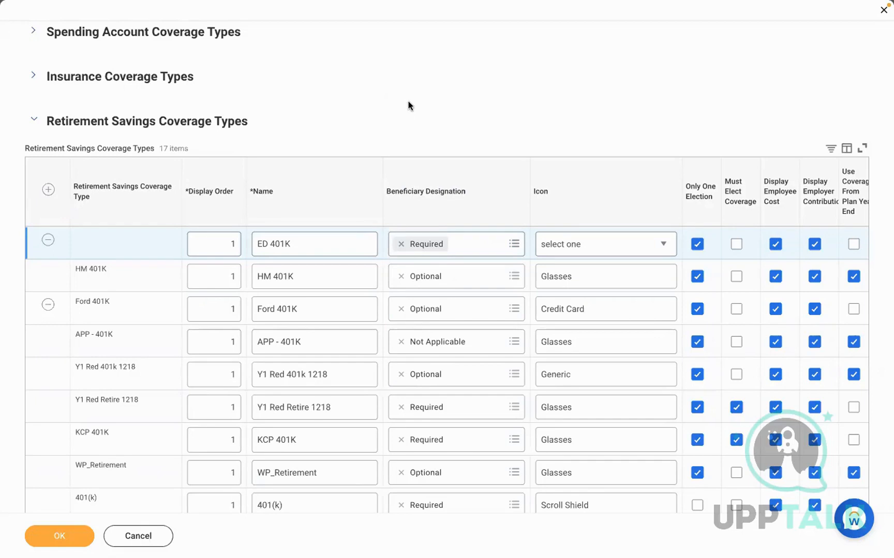
click(580, 248)
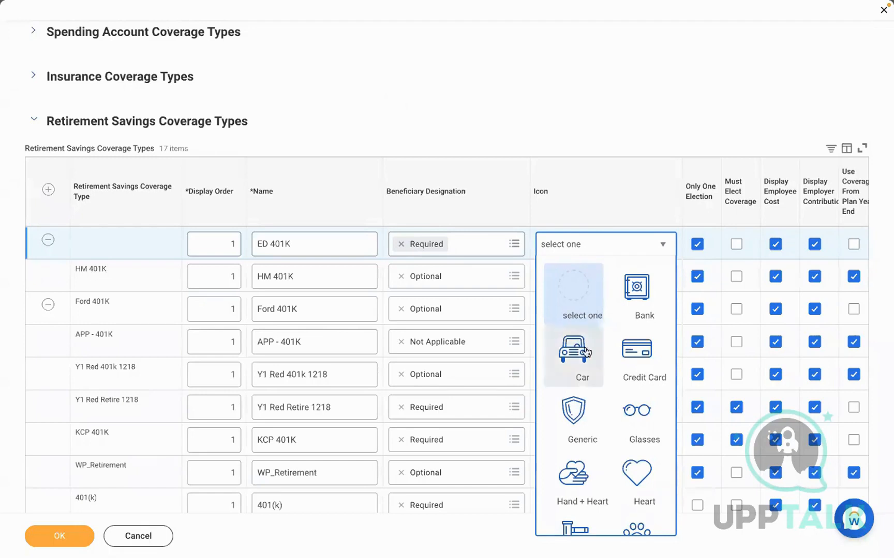
Browse the icon list and choose Glasses as the ED 401K icon
key(Down)
key(Down)
key(Down)
key(Down)
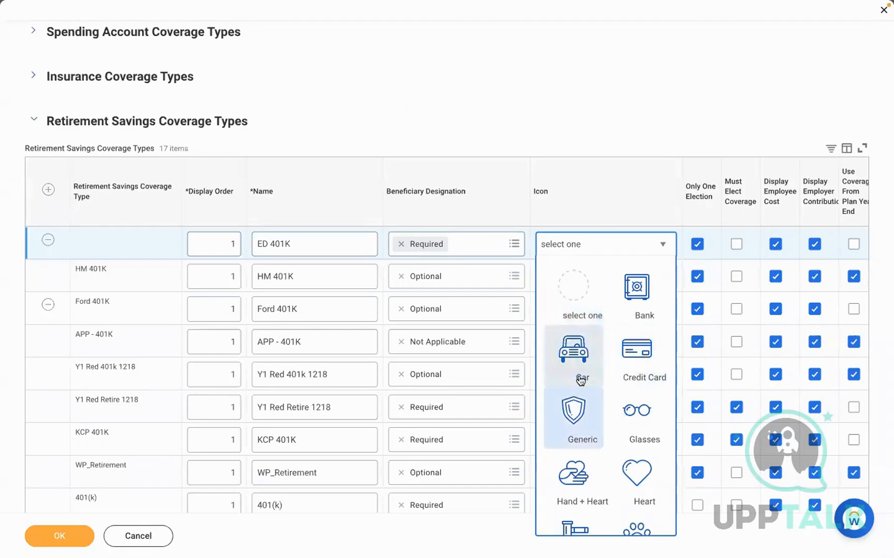
key(Down)
key(Down)
key(Down)
key(Down)
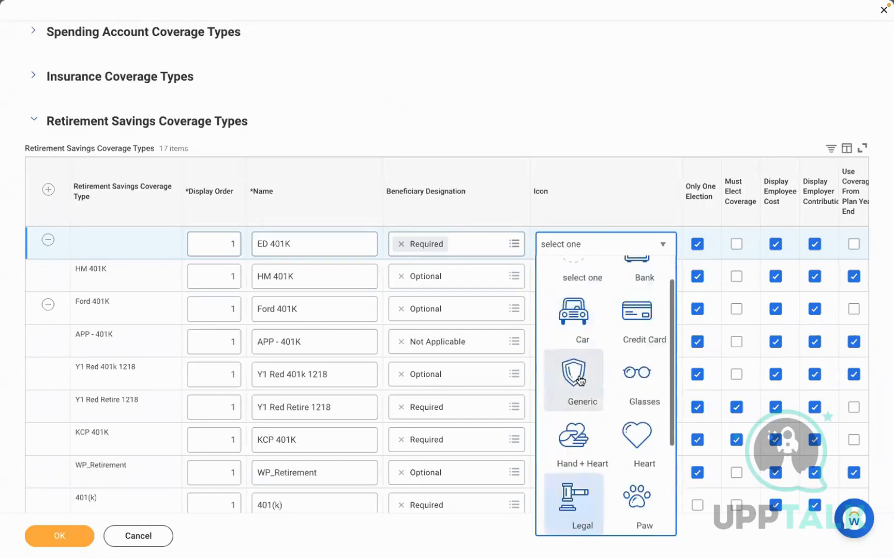
key(Down)
key(Down)
key(Down)
key(Down)
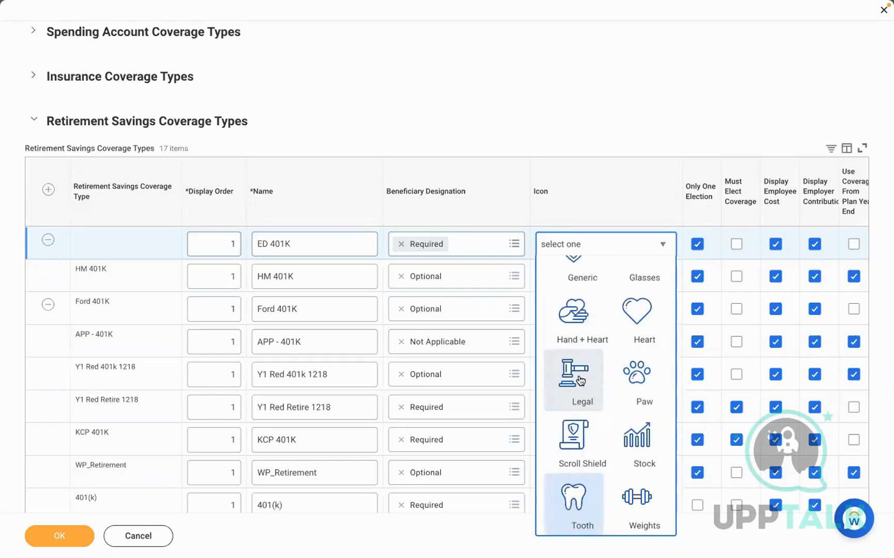
key(Down)
key(Down)
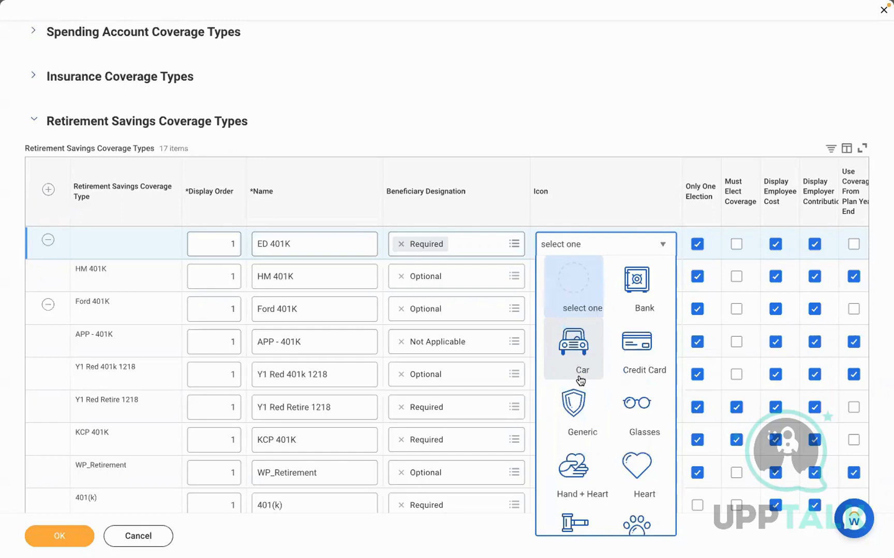
key(Up)
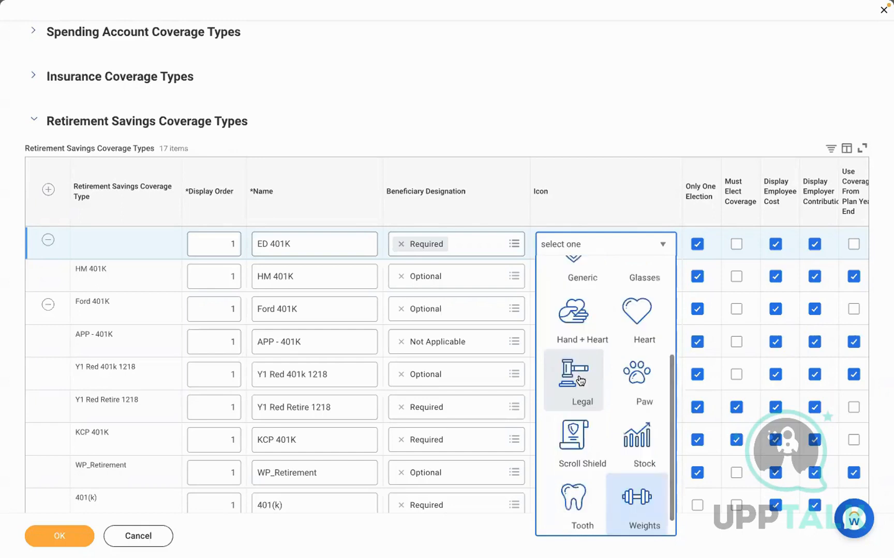
key(Up)
key(Up)
key(Up)
key(Up)
key(Up)
key(Up)
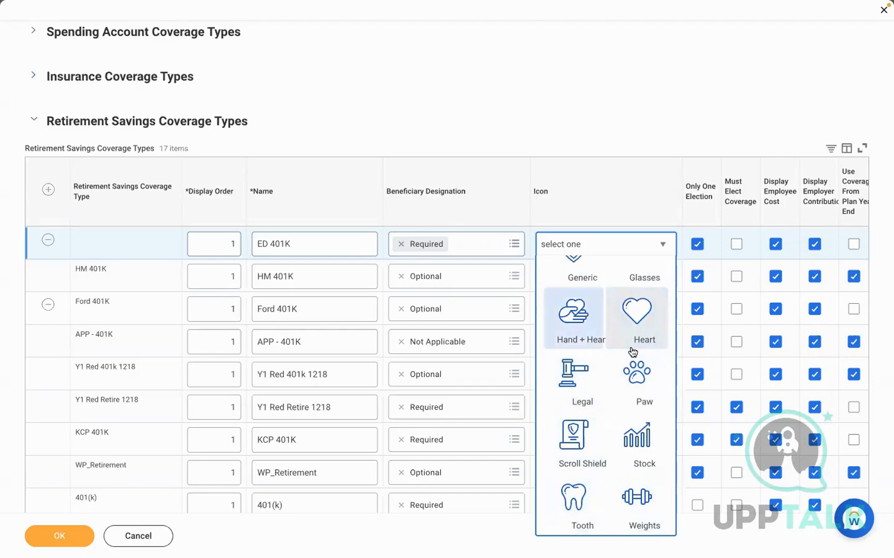
scroll(631, 353, up, 1)
key(Down)
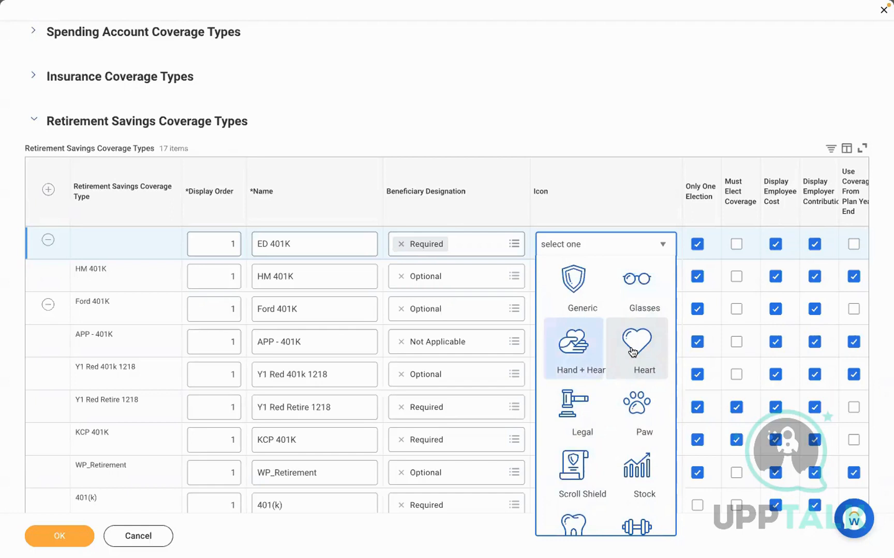
key(Right)
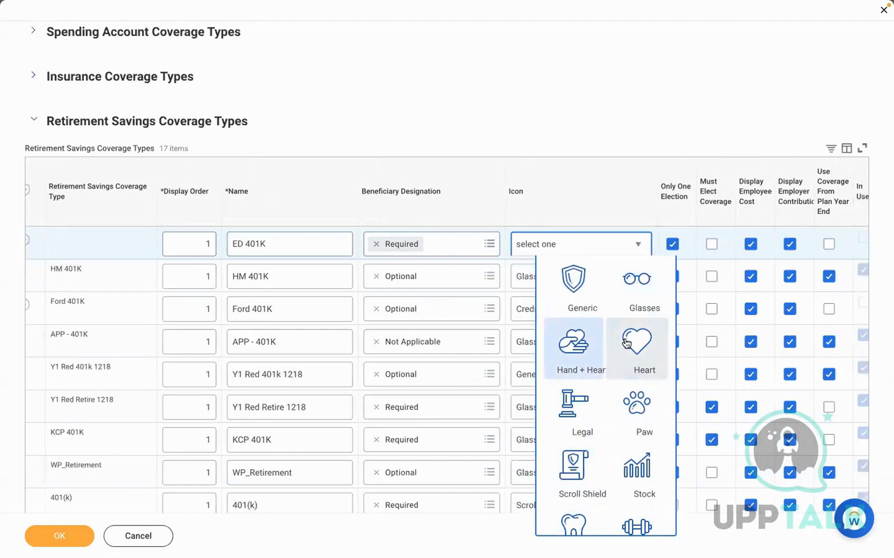
click(636, 297)
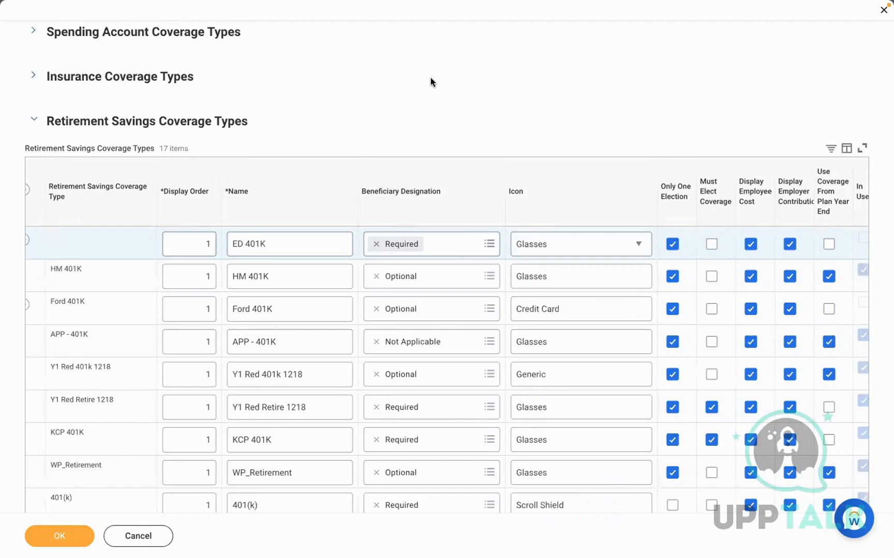
Keep Only One Election on, tick Must Elect Coverage for ED 401K, and save
click(660, 271)
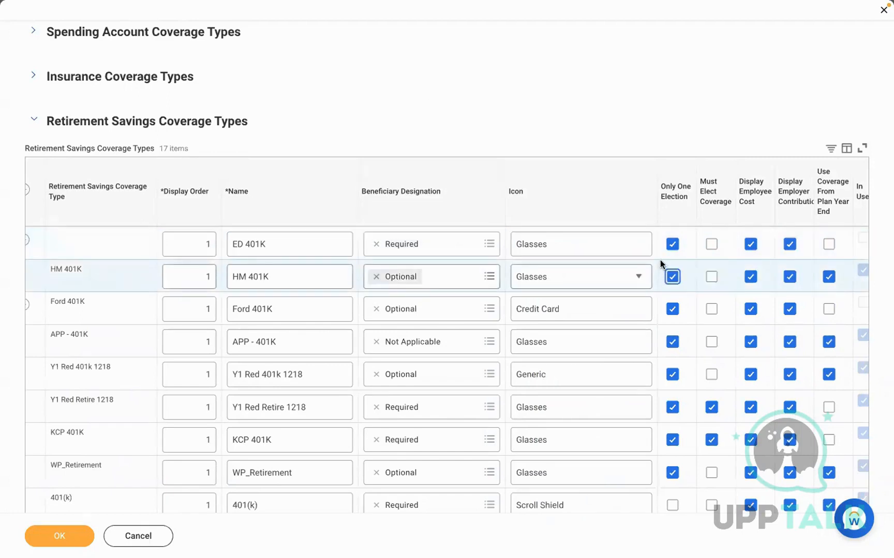
scroll(660, 264, right, 1)
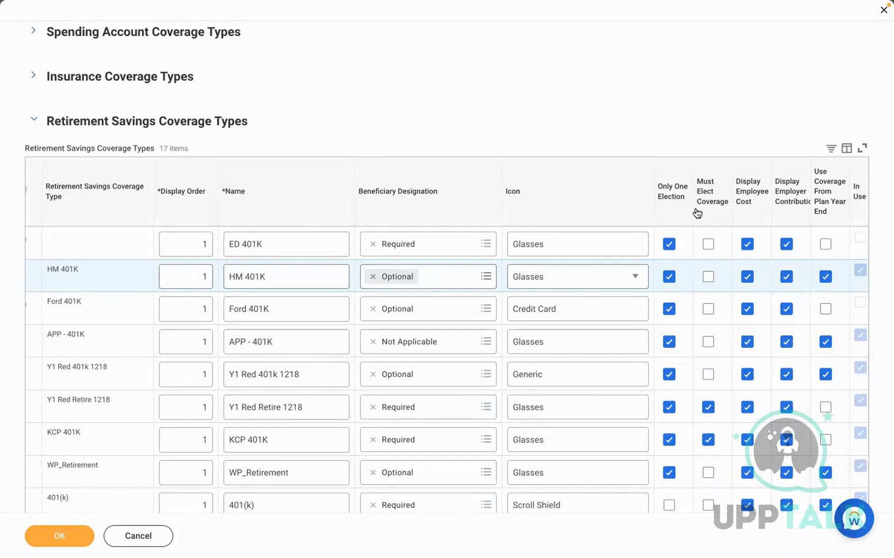
click(669, 244)
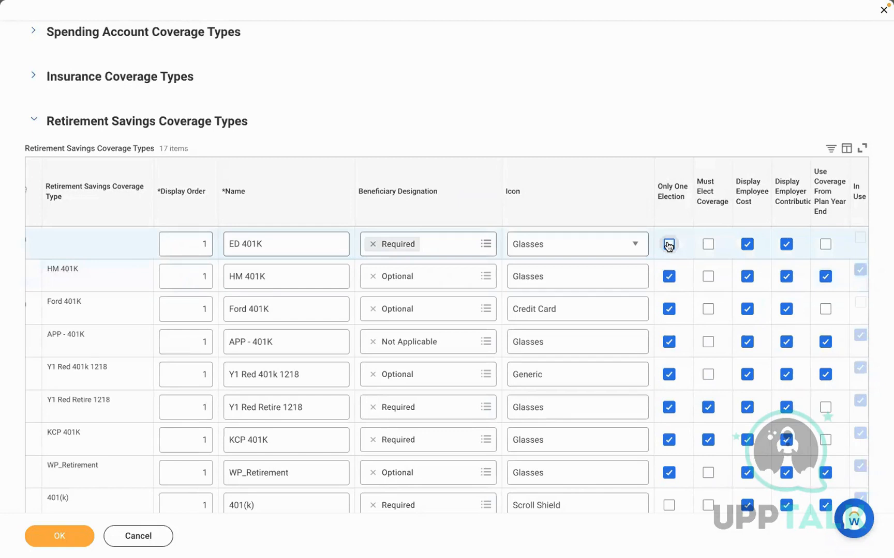
click(669, 245)
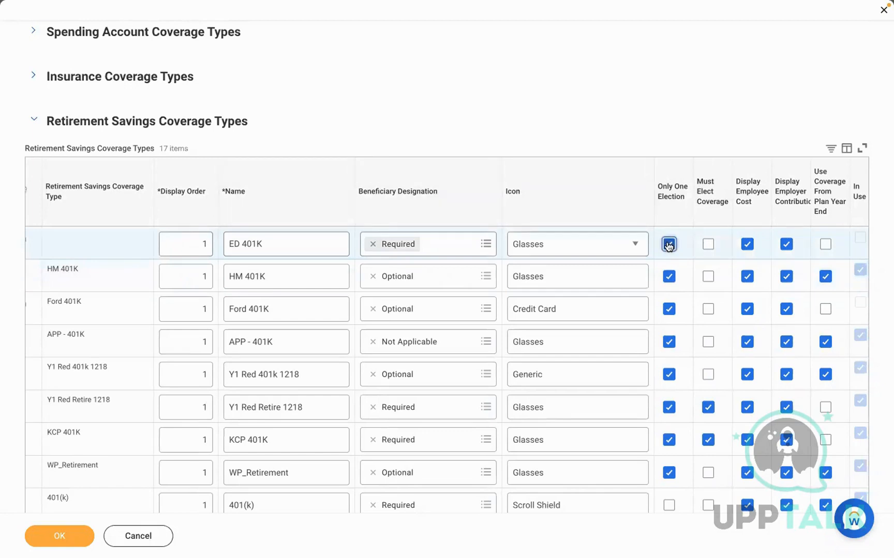
click(707, 245)
click(56, 533)
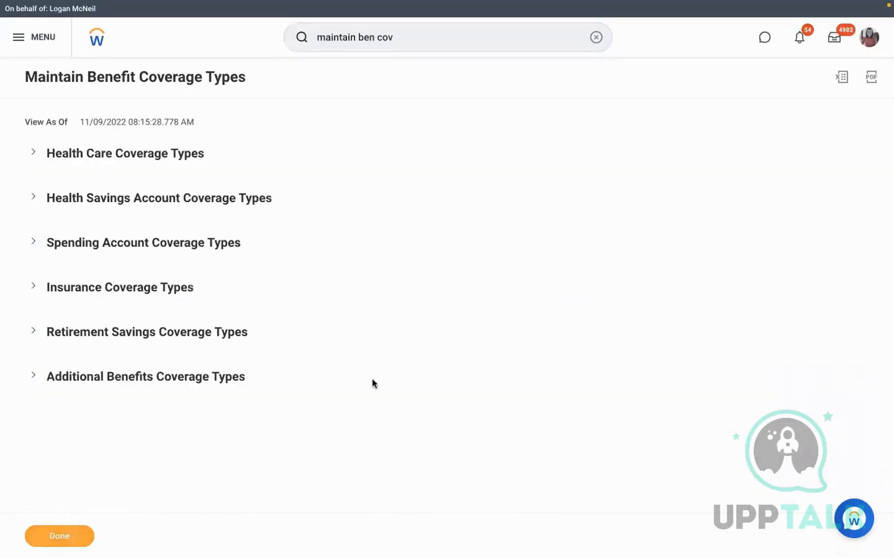
Review the 401K notes in Word, including the age-over-60 eligibility line and Benefit plan item
key(ctrl+Left)
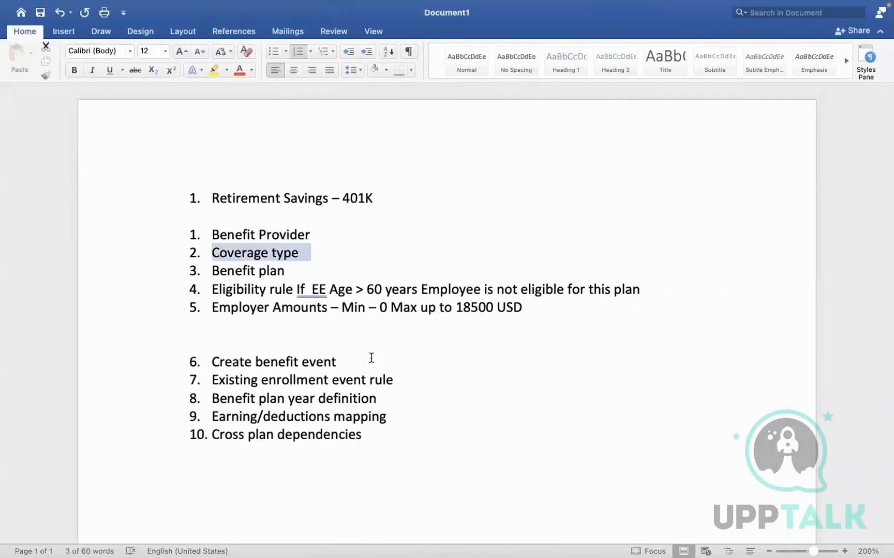
drag(359, 289, 586, 286)
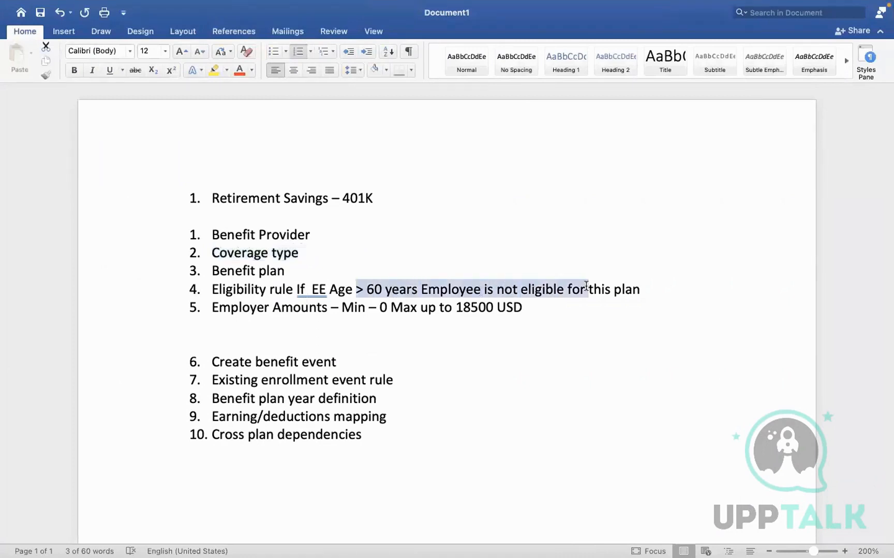
click(335, 293)
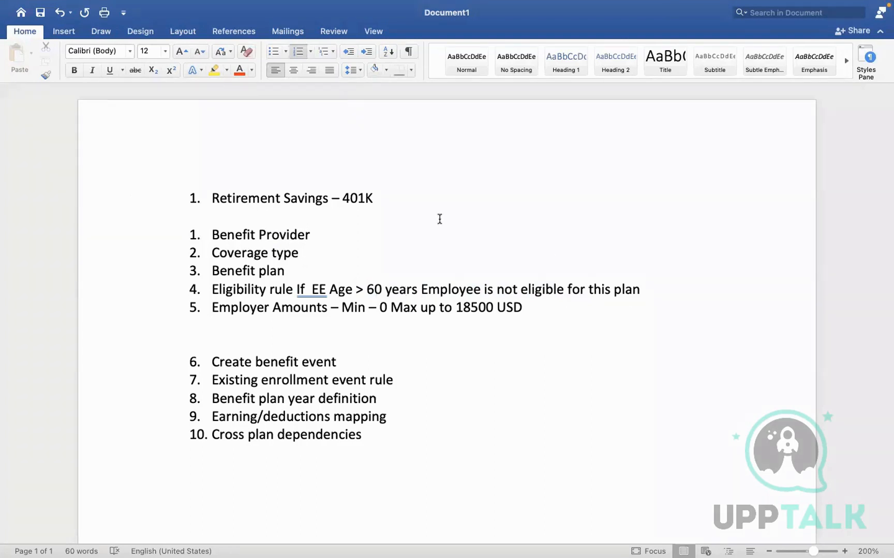
click(399, 196)
click(466, 233)
drag(296, 272, 218, 272)
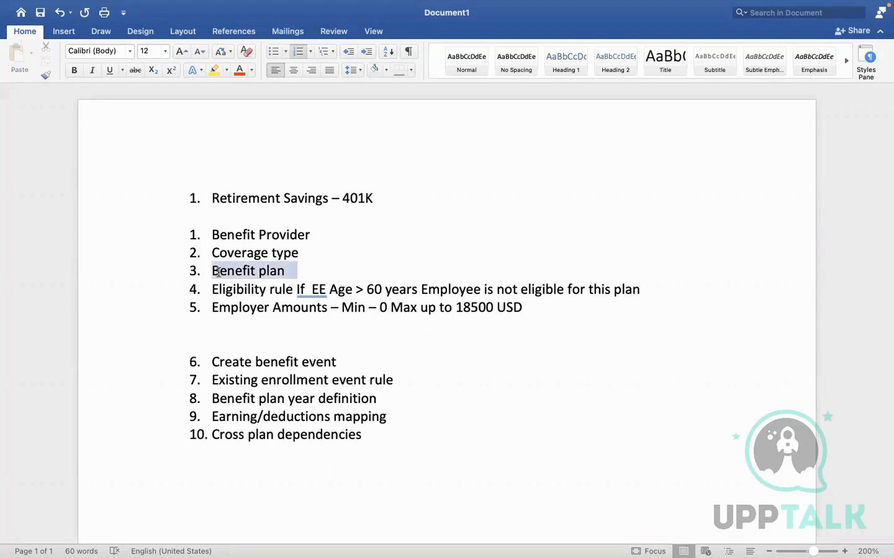
click(307, 271)
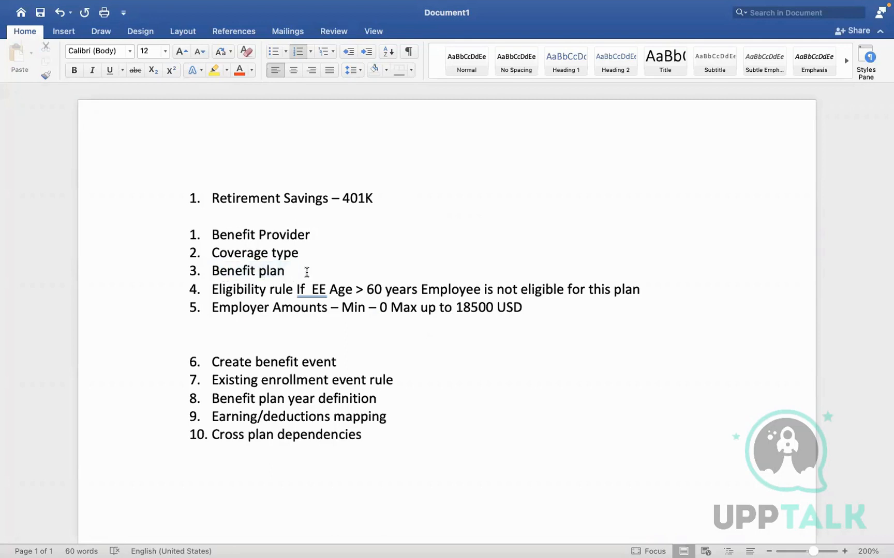
Add checklist item 4 'Benefit group - USA & SALARIED' below Benefit plan
key(Return)
text(Benf)
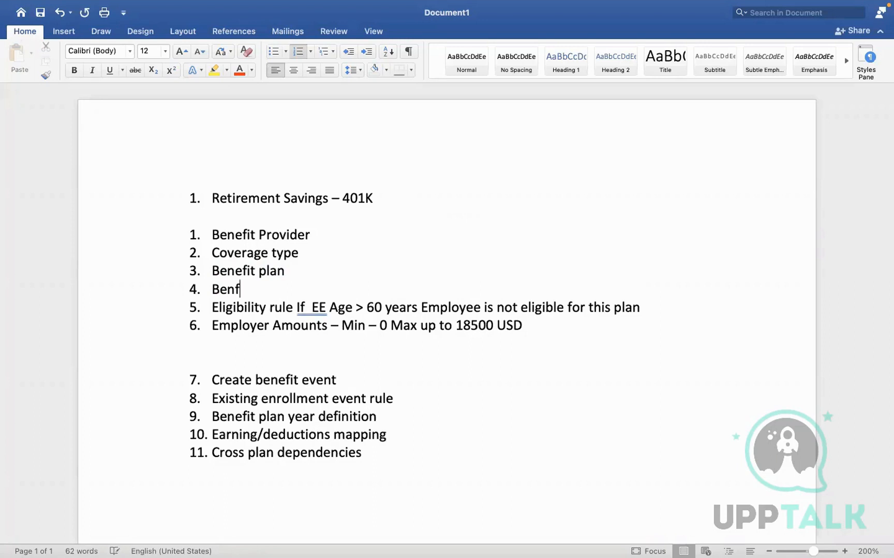
key(BackSpace)
text(efit group - )
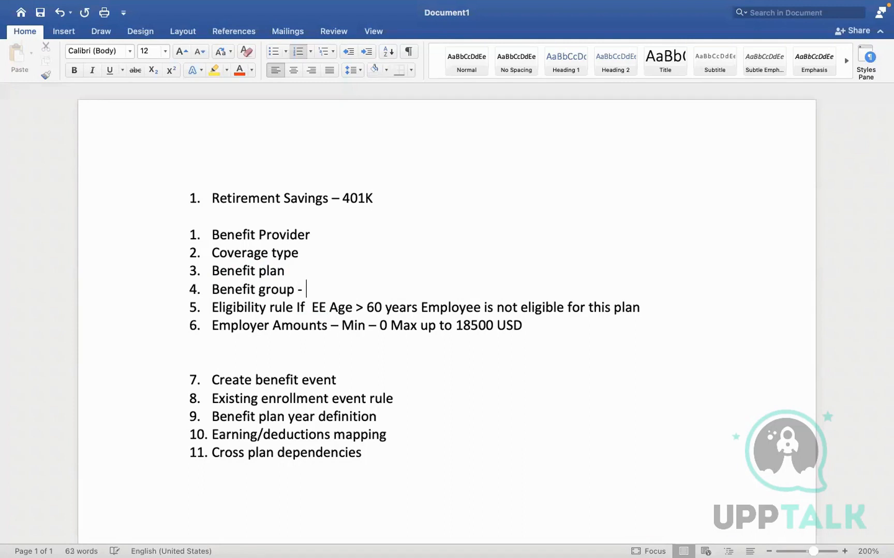
text(USA & SALARIED)
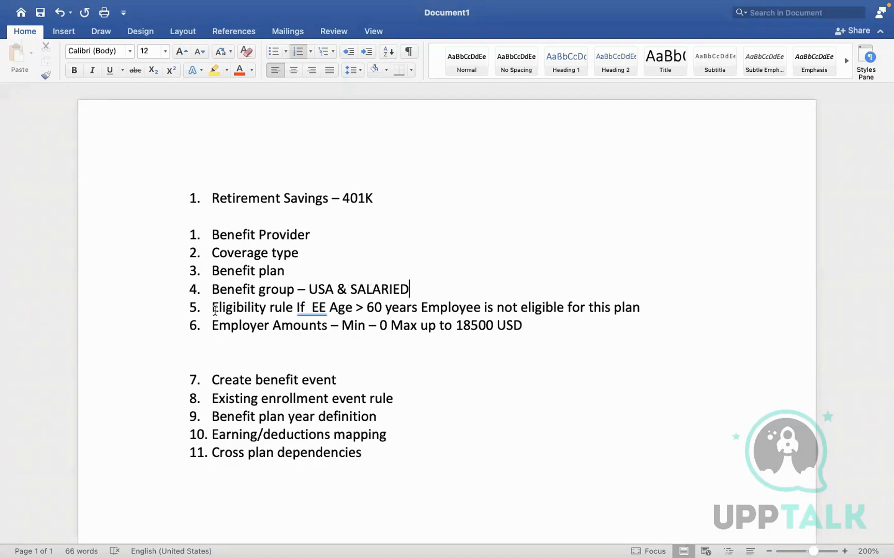
drag(269, 308, 406, 318)
key(ctrl+Right)
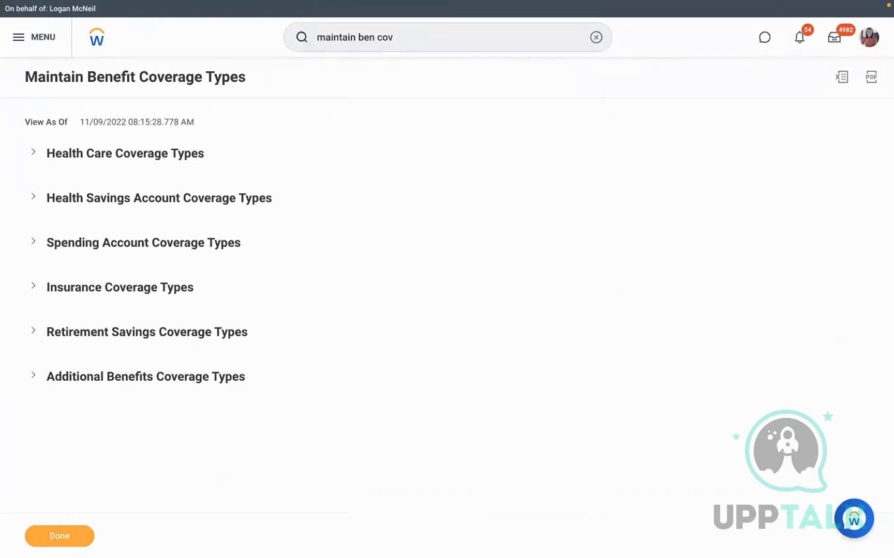
Close the coverage types report and launch Create Benefit Eligibility Rule via the 'create ben eli' search
click(41, 535)
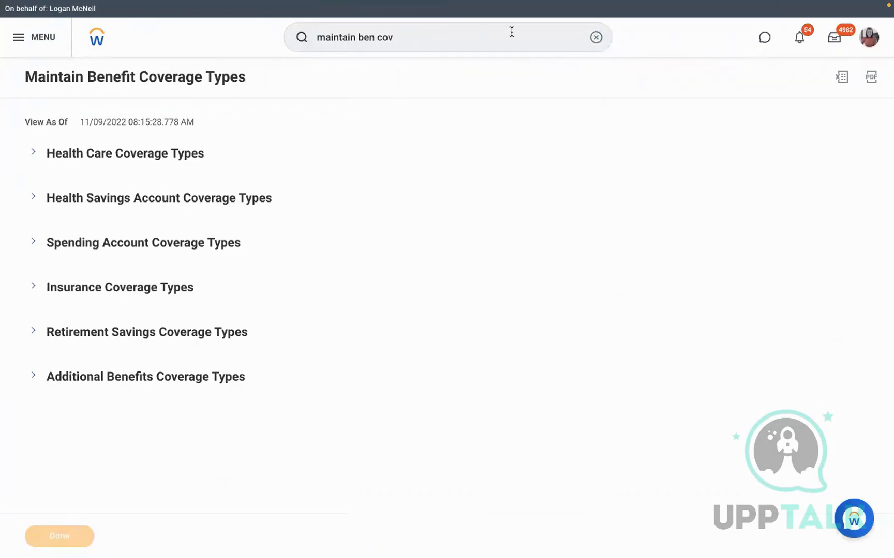
click(596, 38)
text(create ben eli)
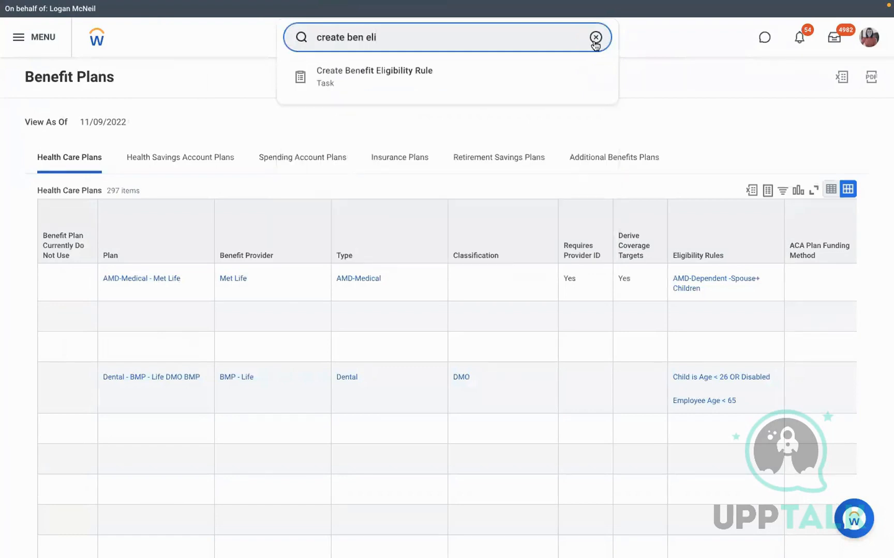
click(450, 72)
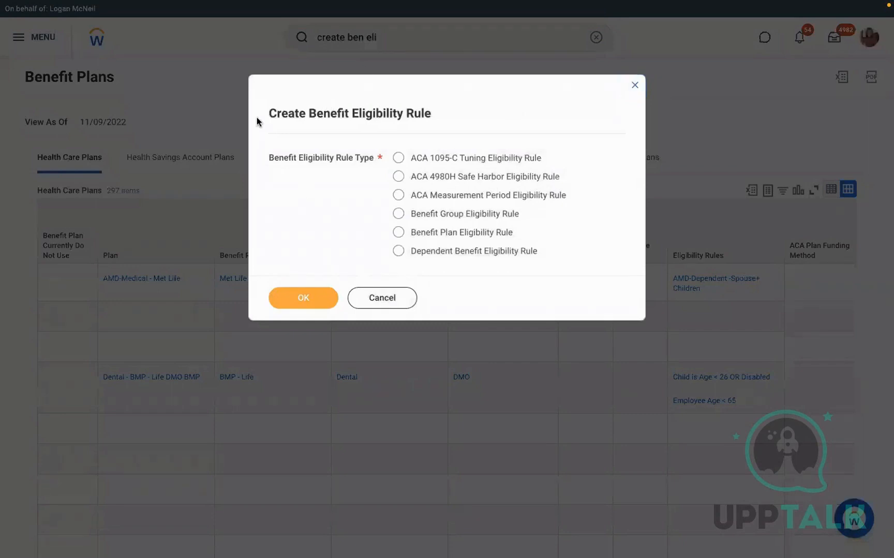
Choose Benefit Plan Eligibility Rule as the rule type and confirm to reach the Description field
drag(260, 122, 443, 124)
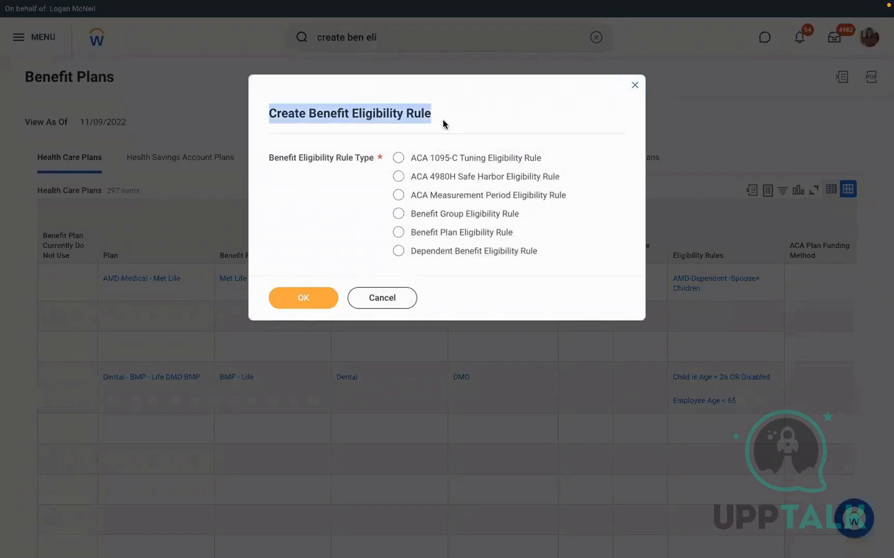
click(443, 124)
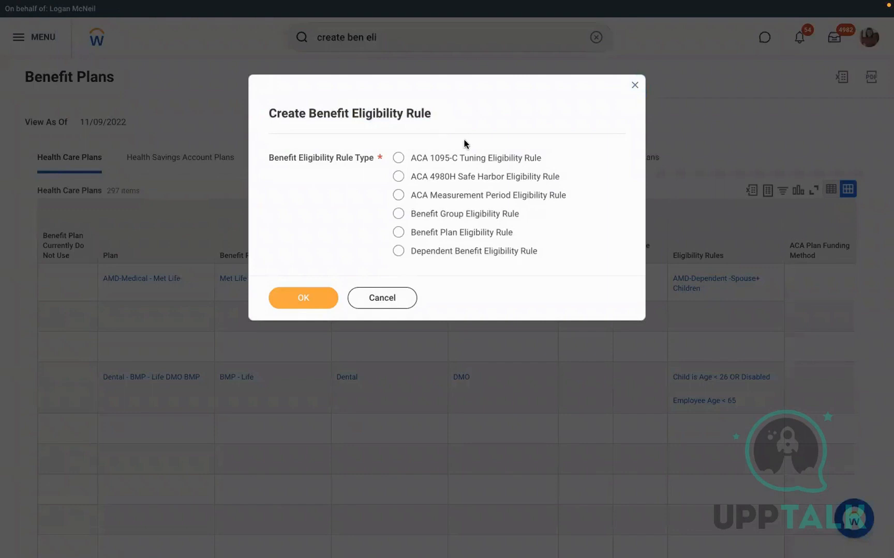
drag(543, 224, 448, 216)
click(540, 233)
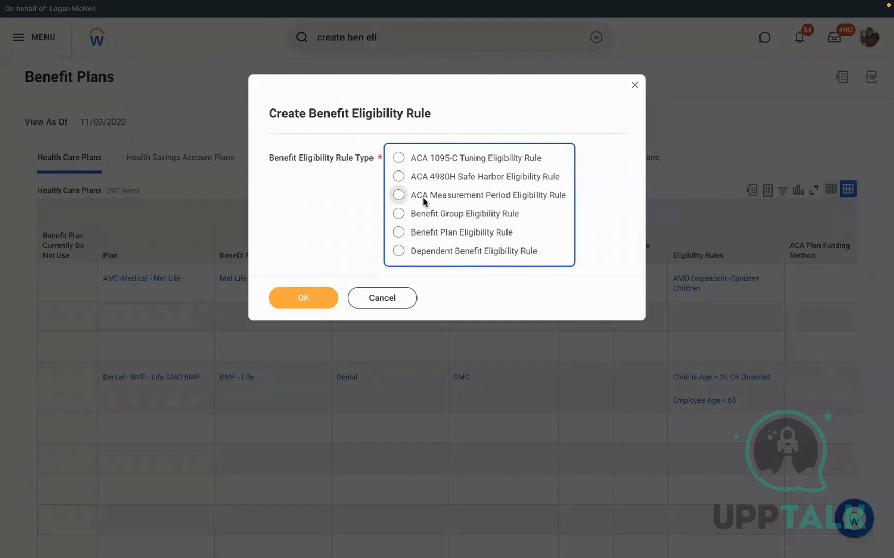
click(434, 233)
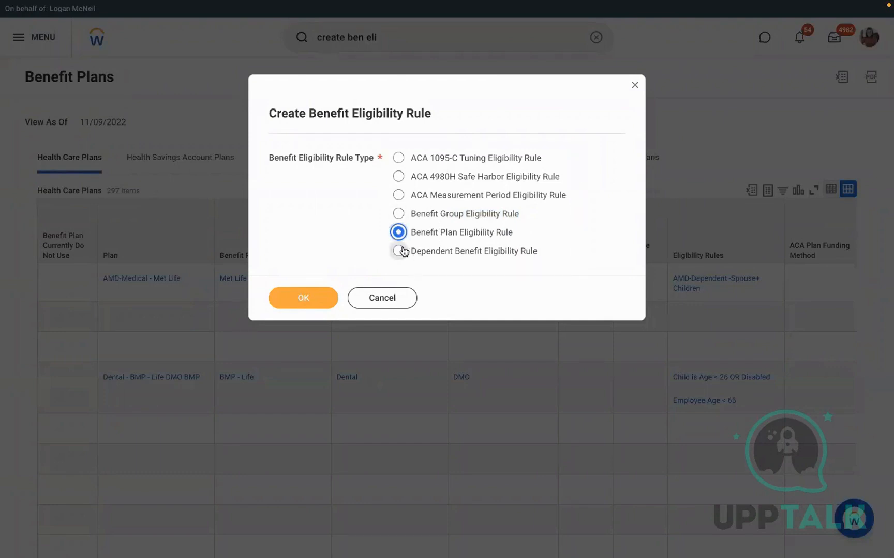
click(299, 303)
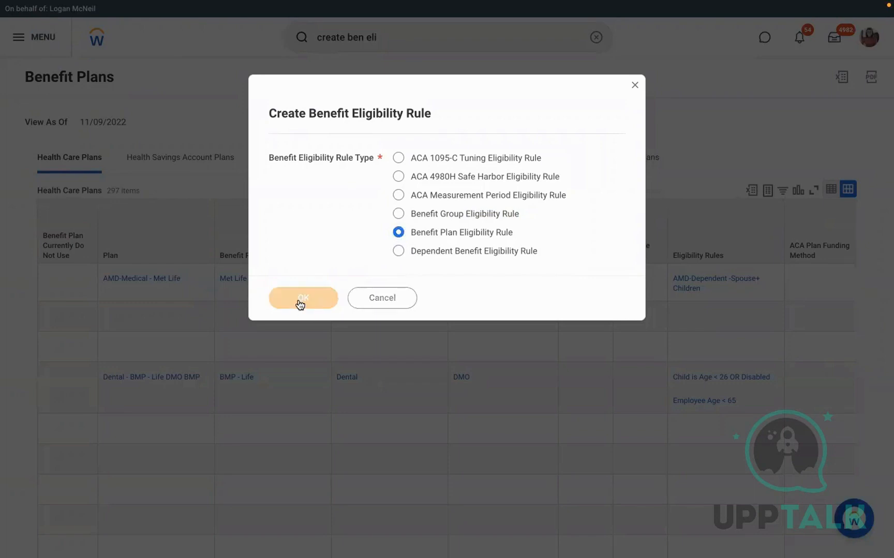
click(172, 126)
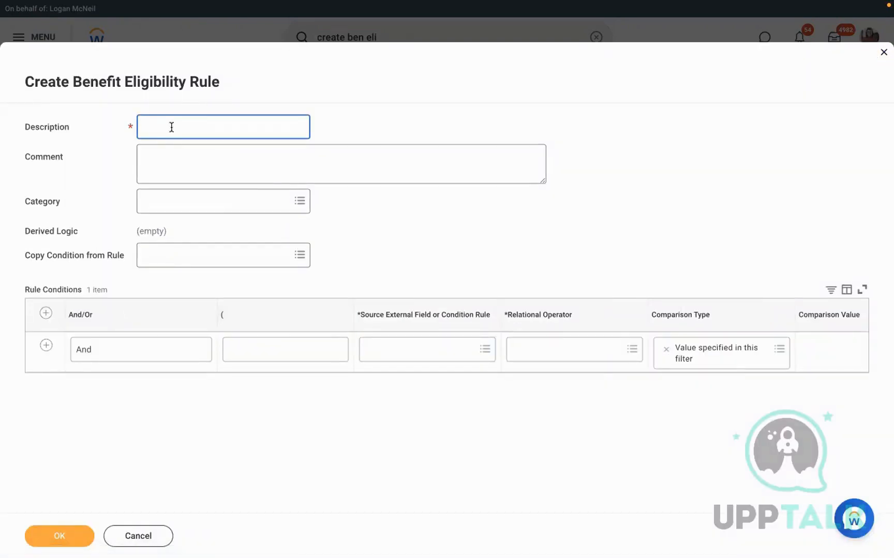
Describe the rule as 'EE Age > 60 Years' and check the 'worker age' source field results
text(EE Age > 60 Years)
click(423, 229)
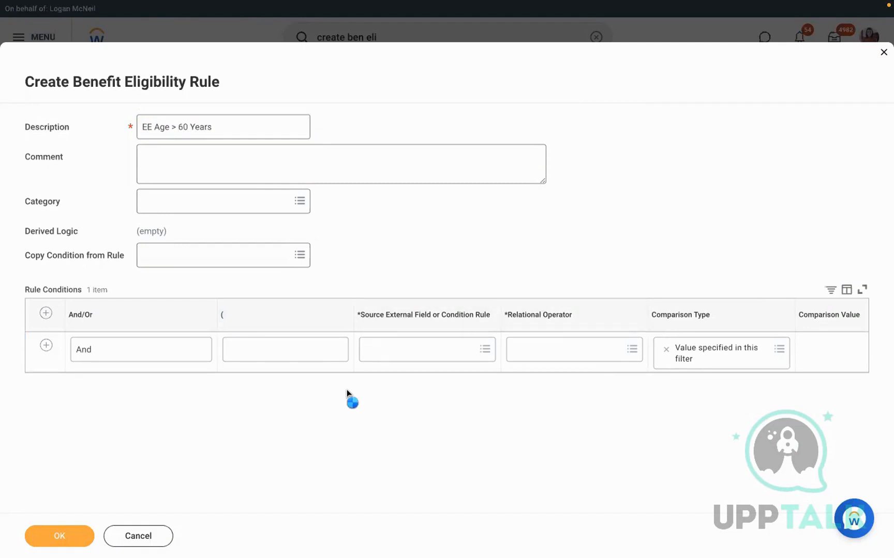
click(398, 354)
text(worke)
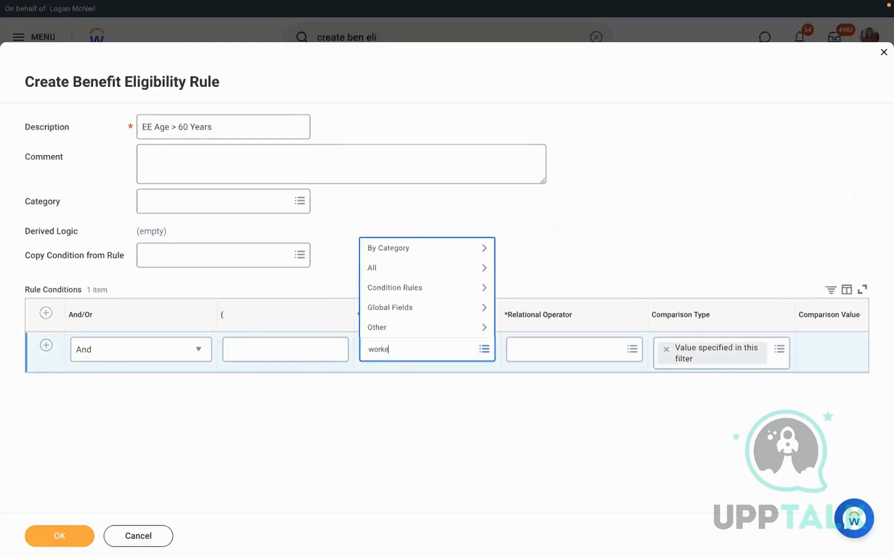
text(r age)
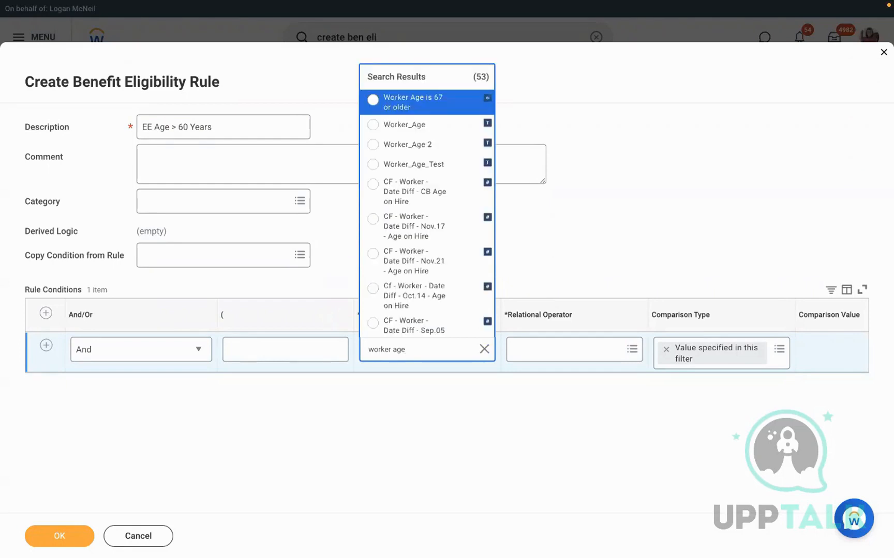
key(Down)
key(Down)
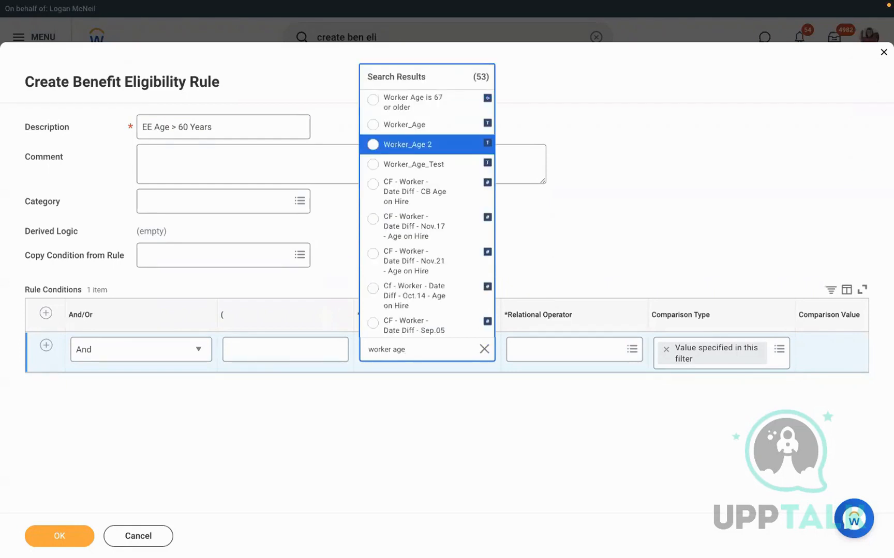
key(Down)
key(Down)
key(Down)
key(Down)
key(Down)
key(Down)
key(Down)
key(Down)
key(Down)
key(Down)
key(Down)
key(Down)
key(Down)
key(Down)
key(Down)
key(Down)
key(Down)
key(Down)
key(Down)
key(Down)
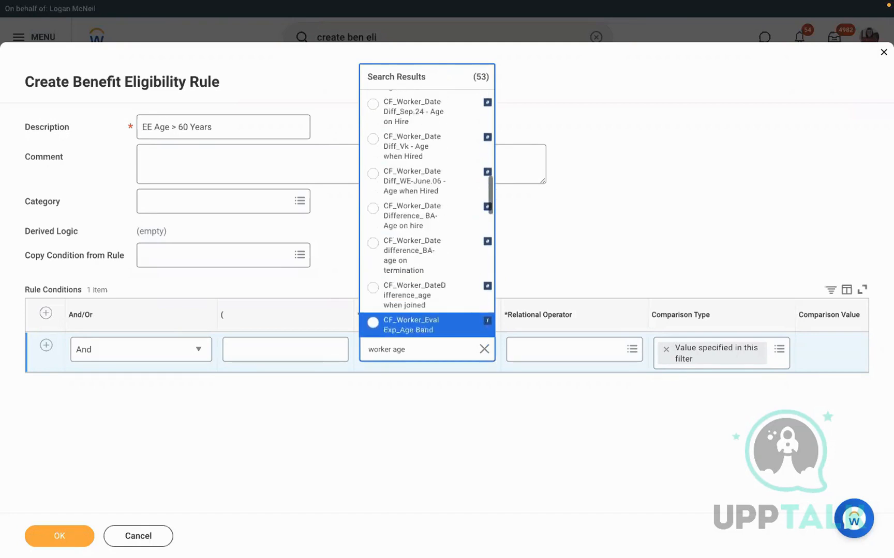
key(Down)
key(Down)
key(Down)
key(Down)
key(Down)
key(Down)
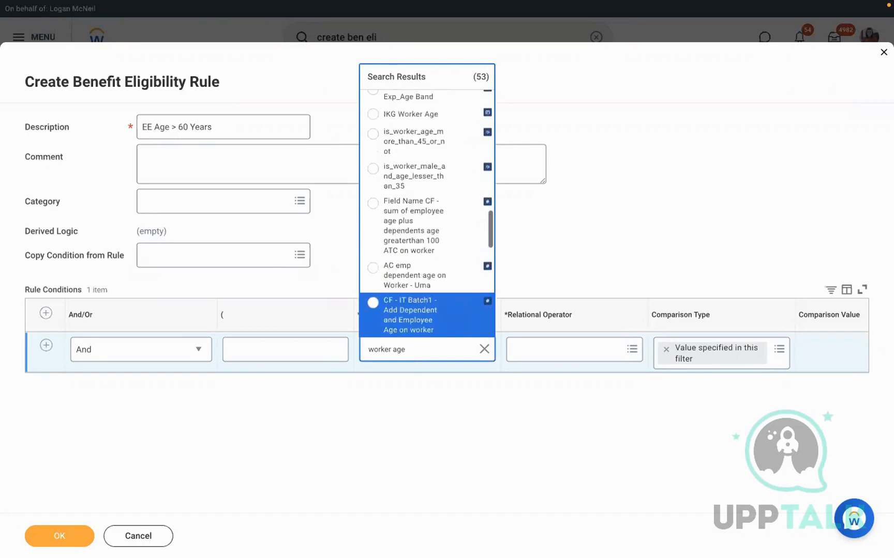
key(Down)
key(Down)
key(Down)
key(Down)
key(Down)
key(Down)
key(Down)
key(Down)
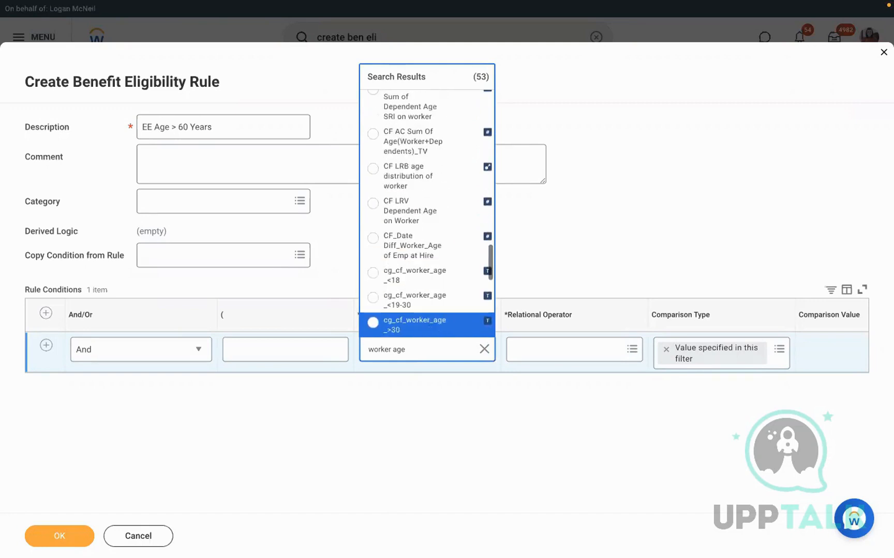
key(Down)
key(Down)
key(Down)
key(Down)
key(Down)
key(Down)
key(Down)
key(Down)
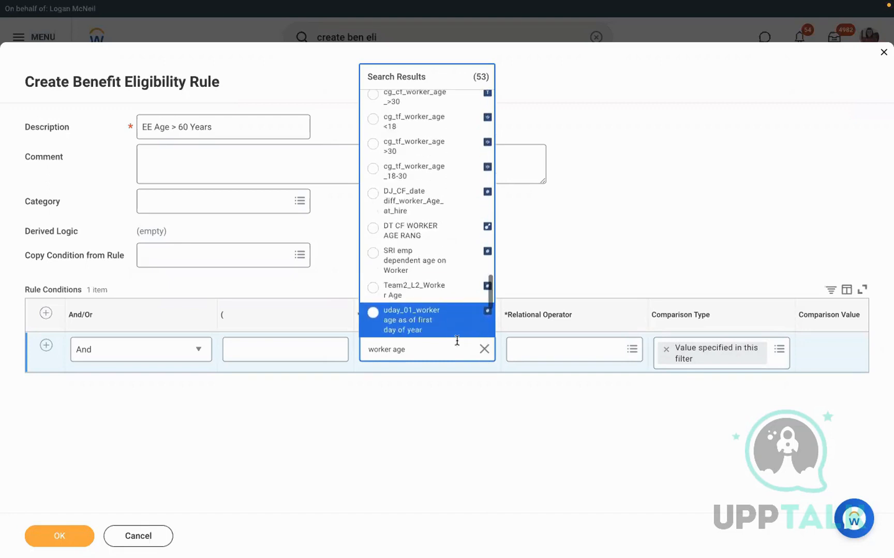
key(Down)
key(Down)
key(Down)
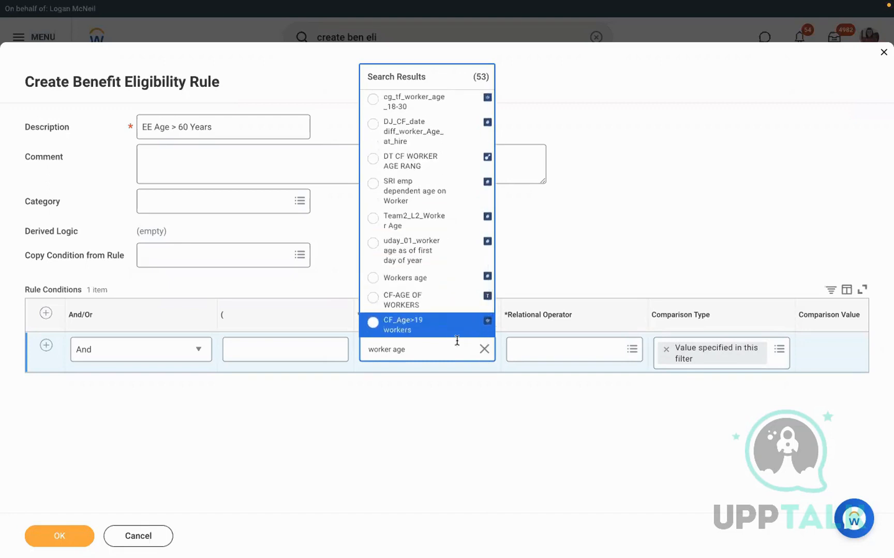
click(462, 280)
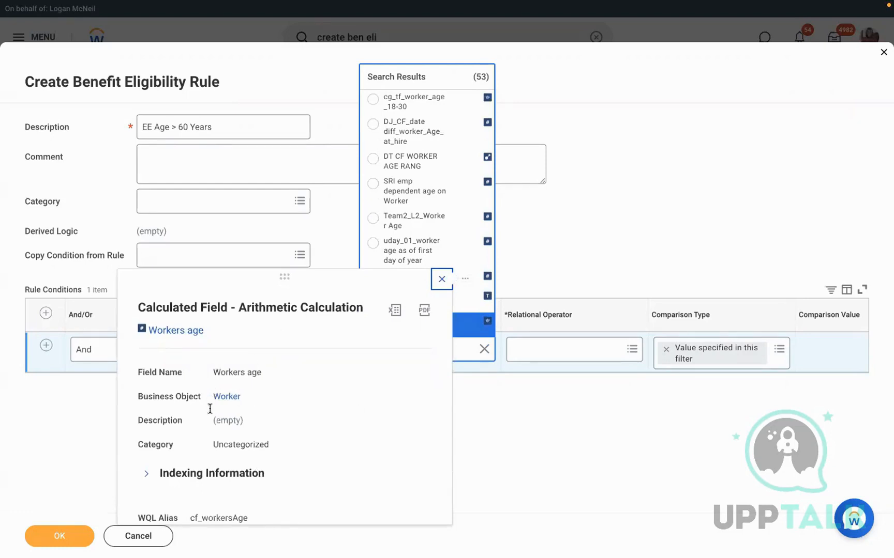
click(588, 231)
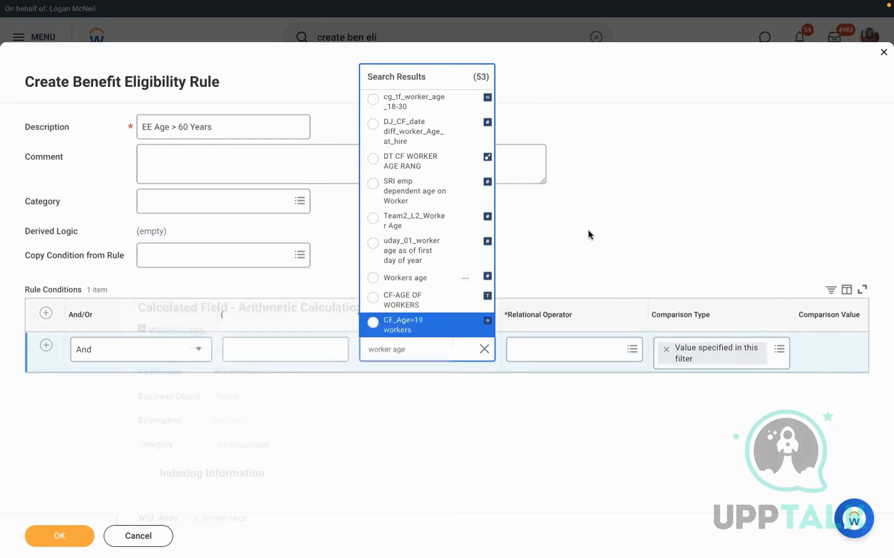
Search the source fields for 'employee age', then clear the search
click(483, 350)
text(employee age)
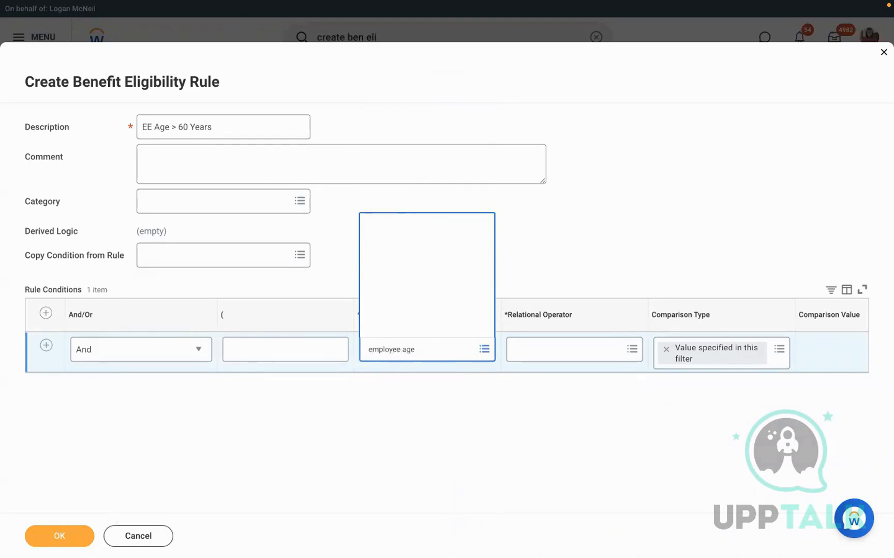
key(Down)
key(Down)
key(Down)
key(Down)
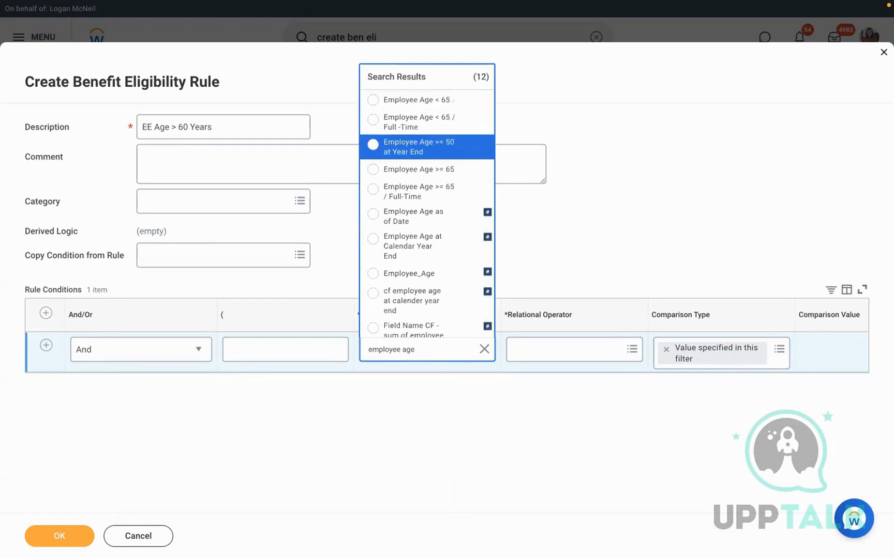
key(Down)
key(Down)
key(Down)
key(Down)
key(Down)
key(Down)
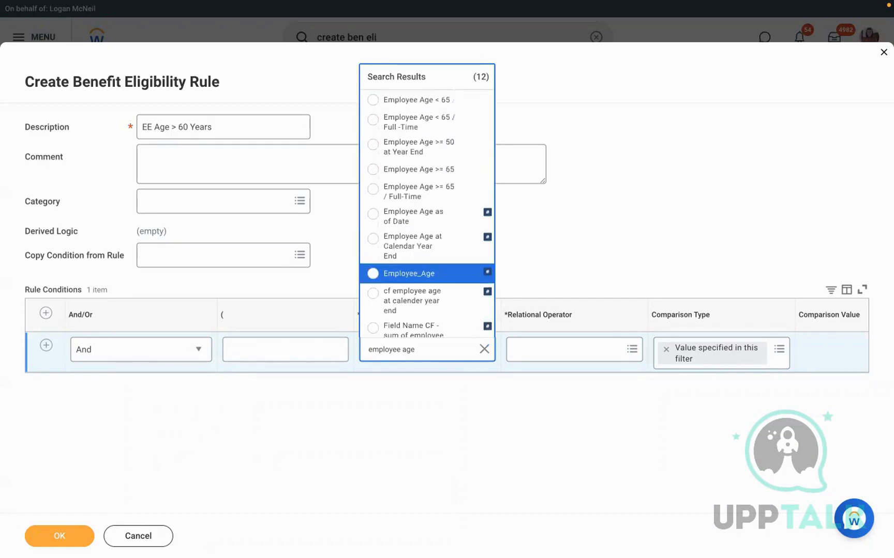
key(Down)
key(Down)
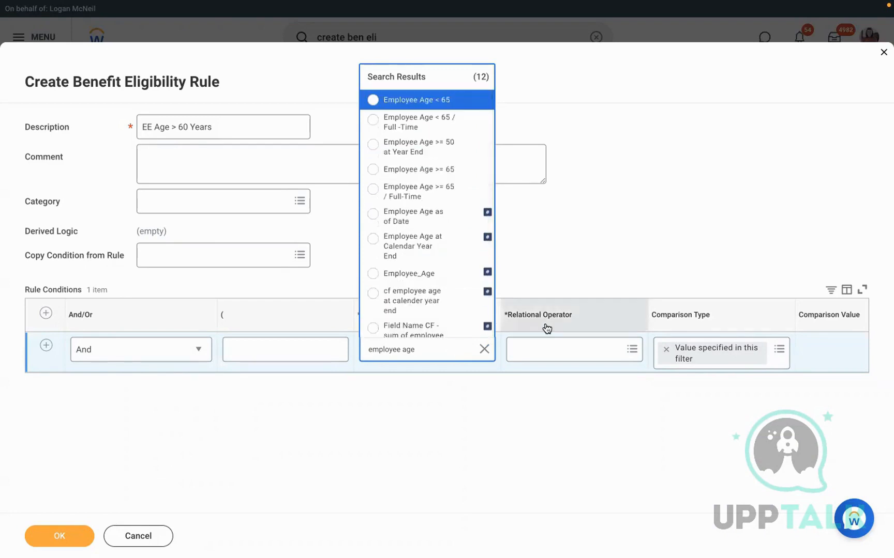
click(479, 353)
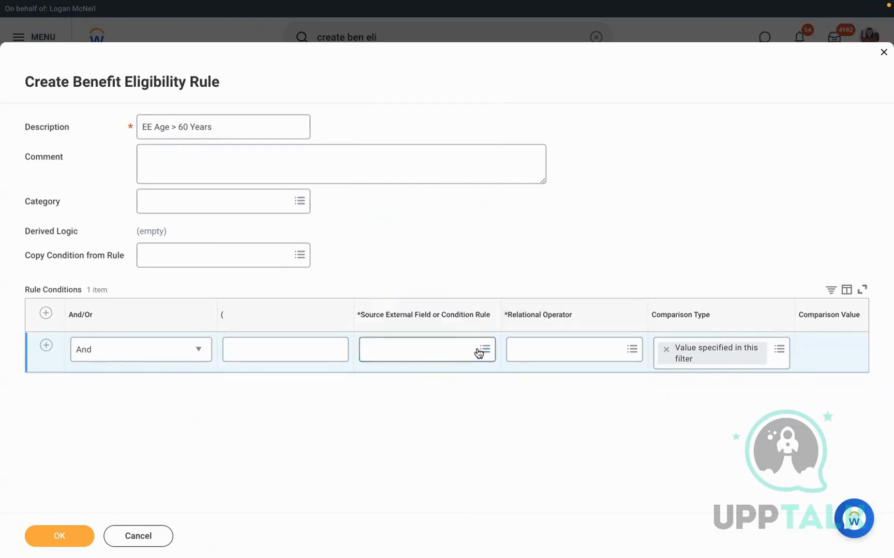
Search 'age' and use the Workday-delivered Age field as the condition's source
click(394, 354)
text(age)
key(Return)
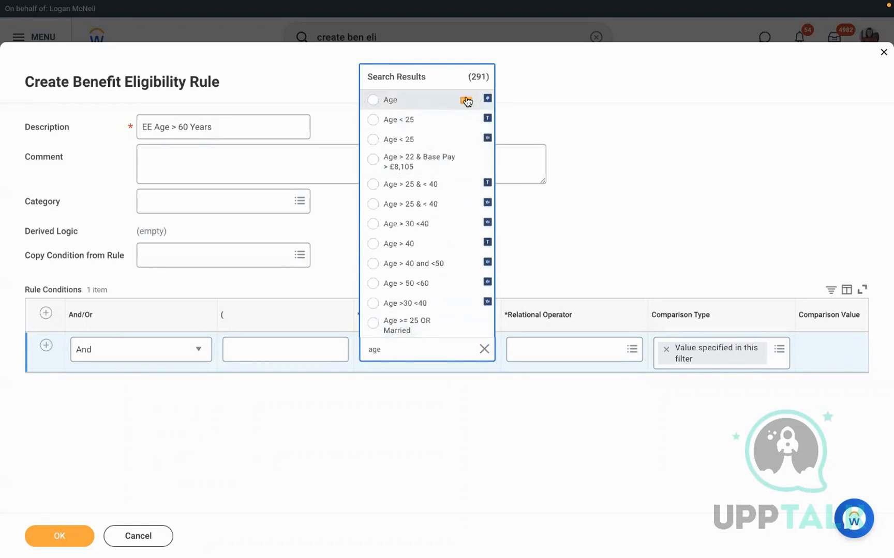
click(466, 100)
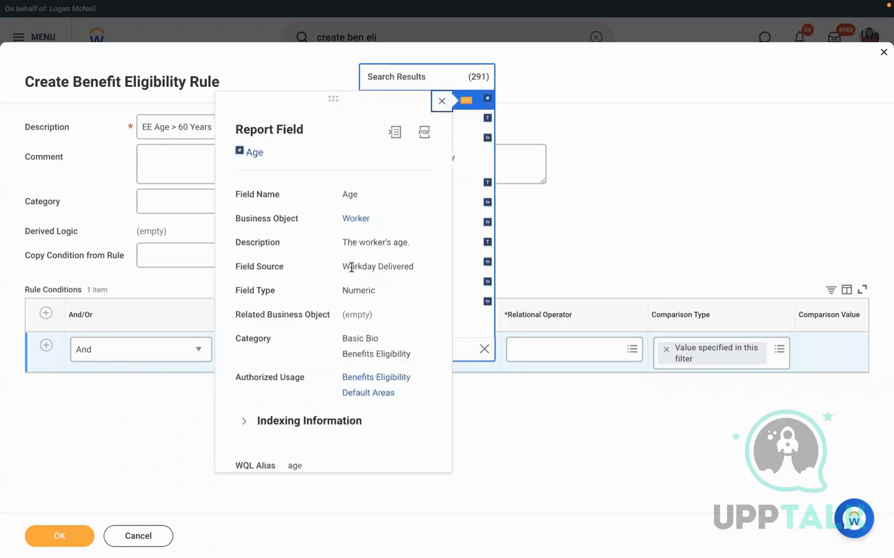
drag(343, 266, 421, 271)
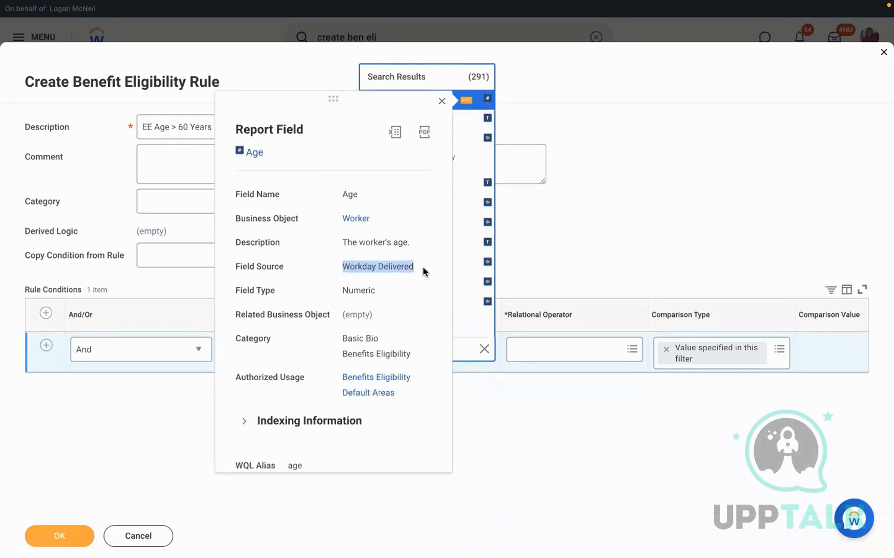
click(550, 84)
click(400, 102)
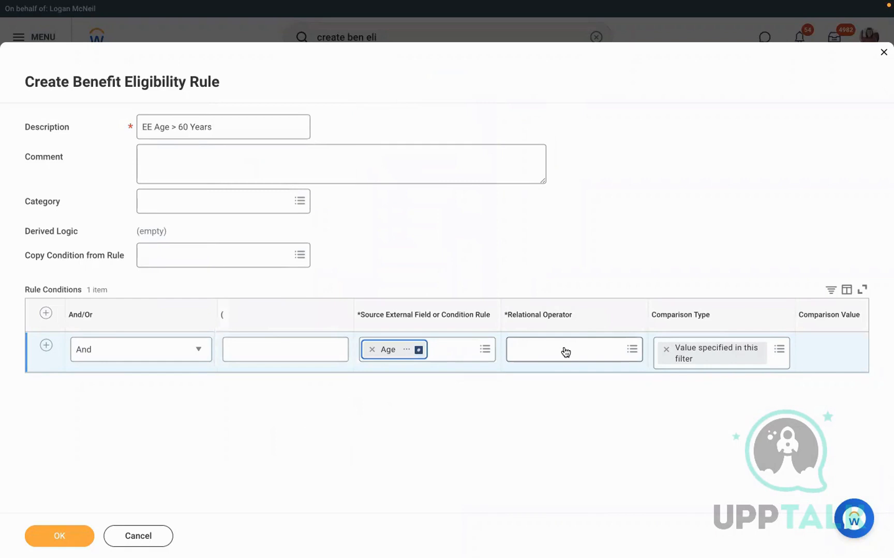
Set the condition to greater than or equal to with comparison value 60
click(542, 351)
click(589, 307)
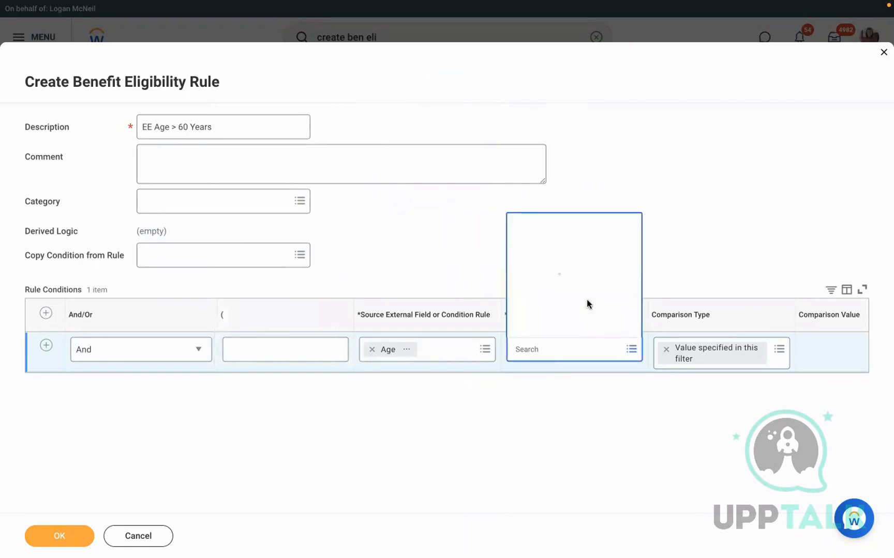
click(565, 288)
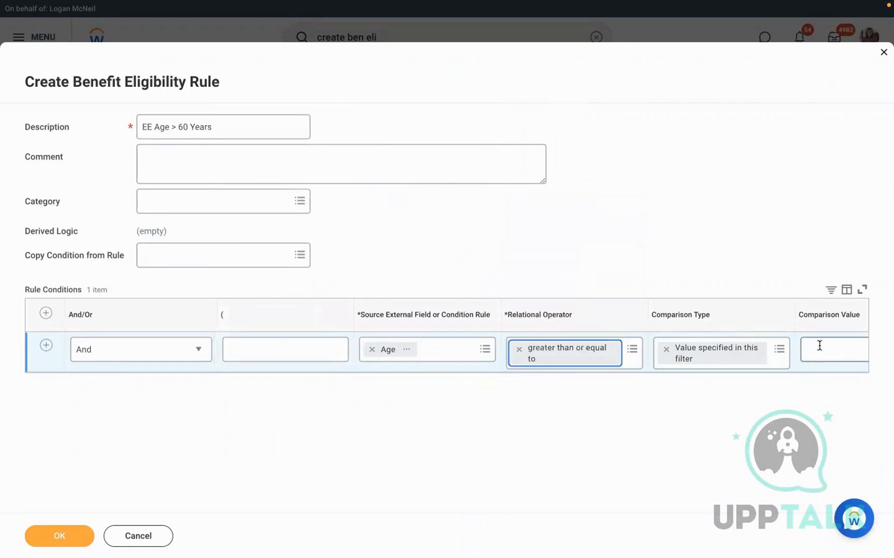
click(793, 364)
scroll(794, 367, right, 4)
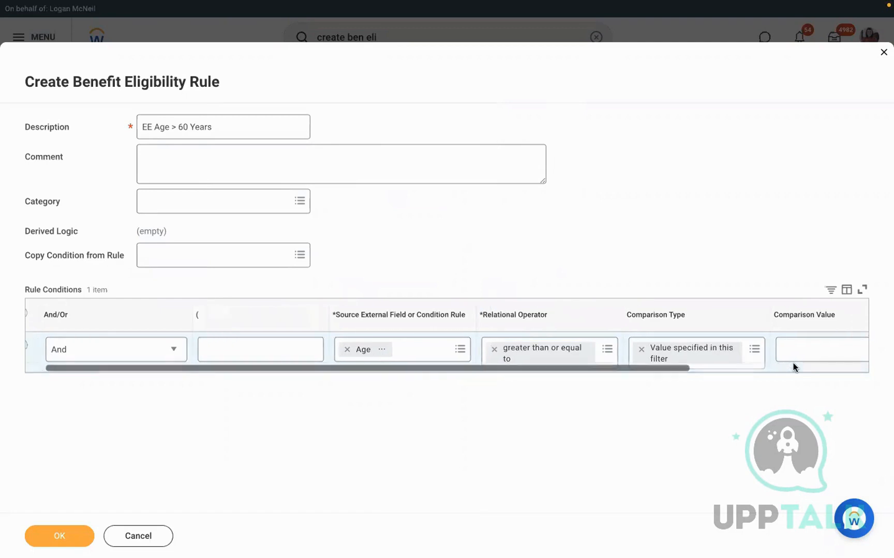
click(730, 345)
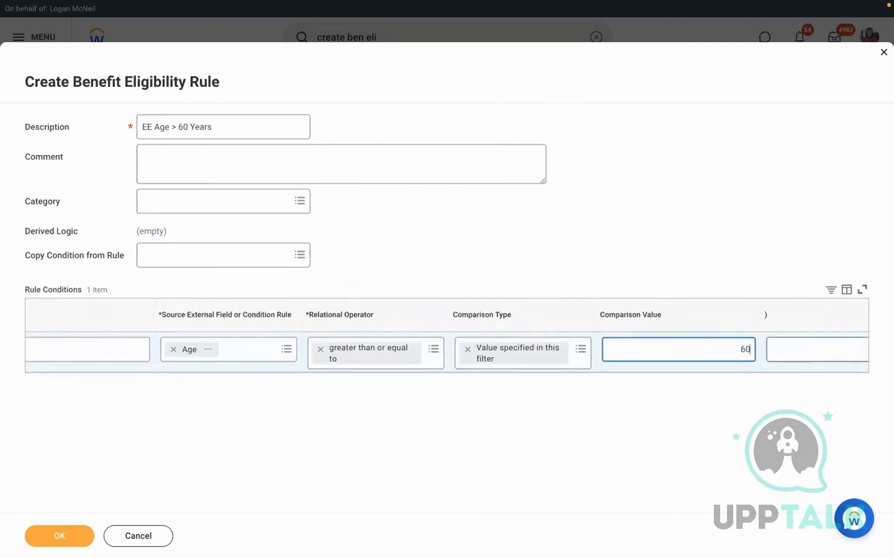
click(623, 225)
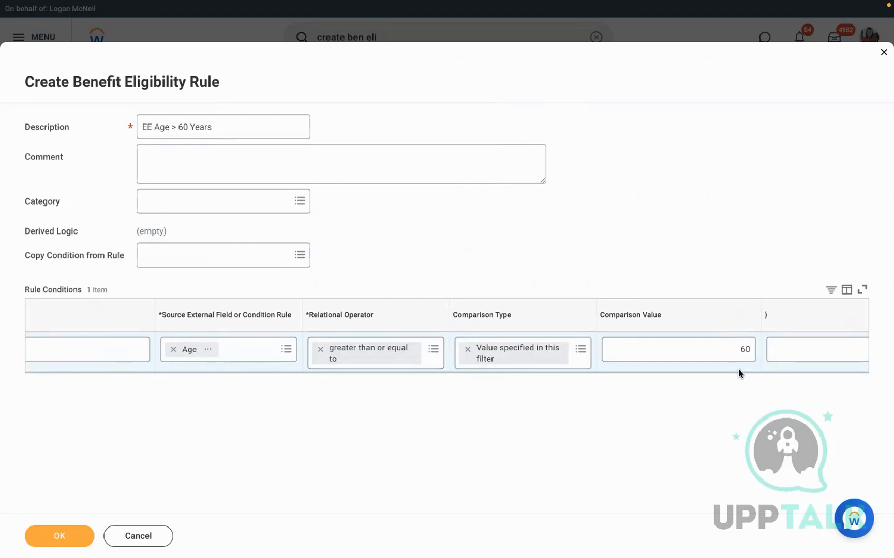
Change the operator to less than or equal to and save the rule
click(320, 351)
click(379, 310)
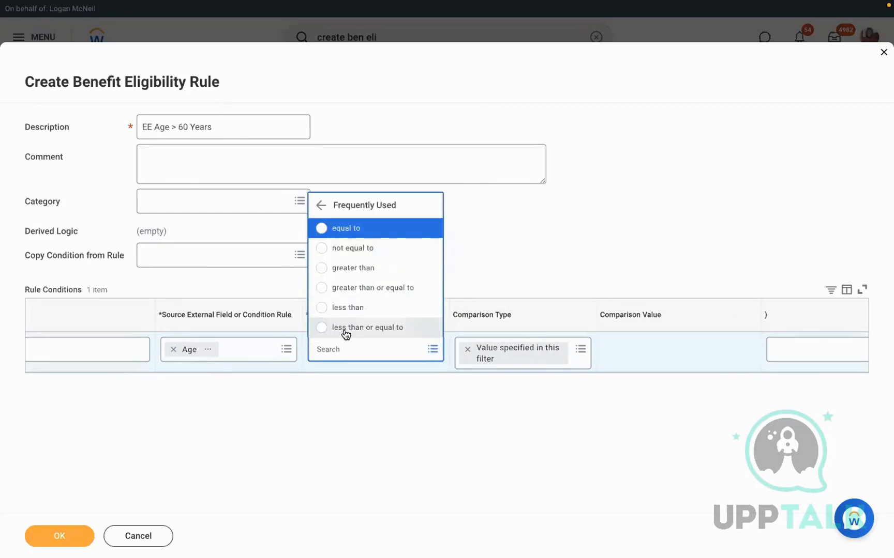
click(346, 331)
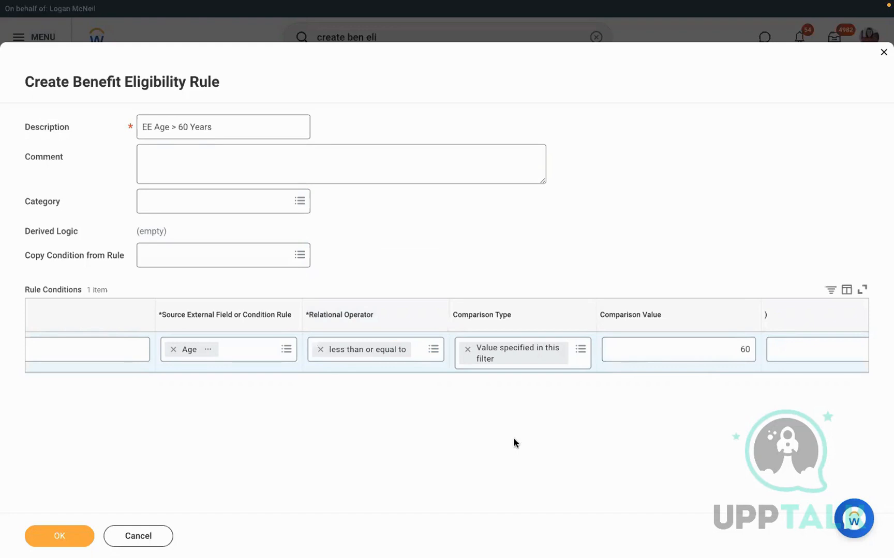
click(48, 539)
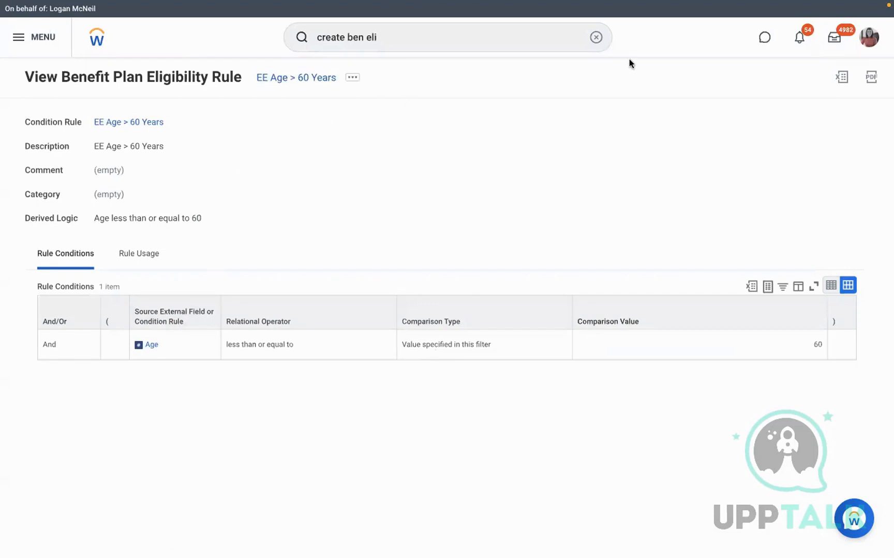
Open Create Benefit Plan and enter the effective date 01/01/2022
click(596, 37)
text(create ben plan)
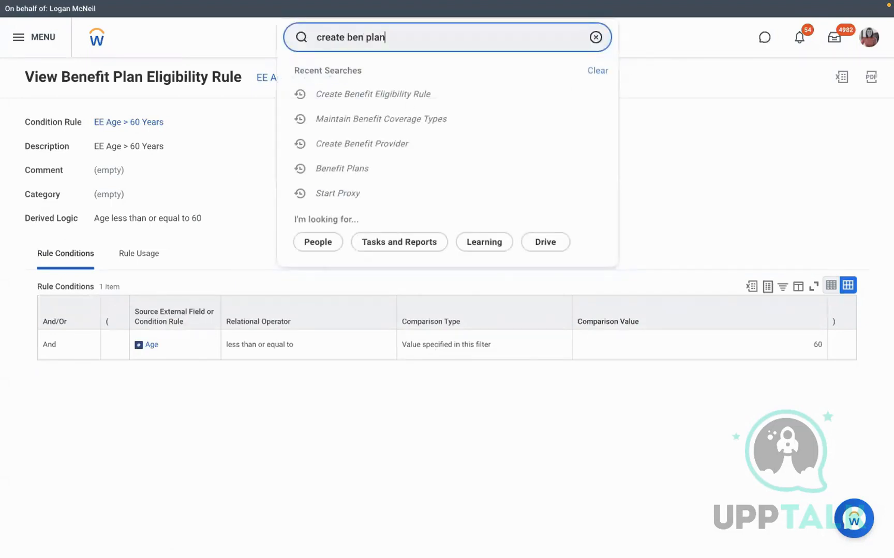
click(390, 67)
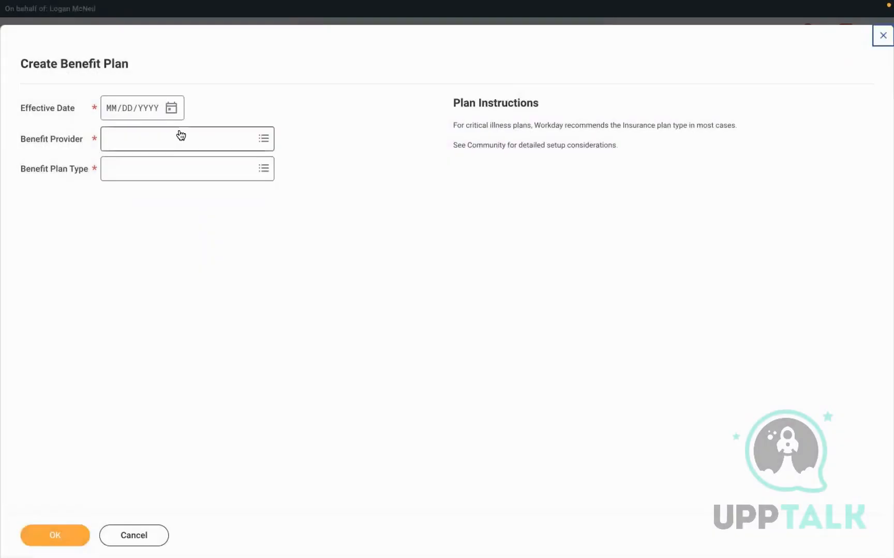
click(113, 110)
text(01/01/00022)
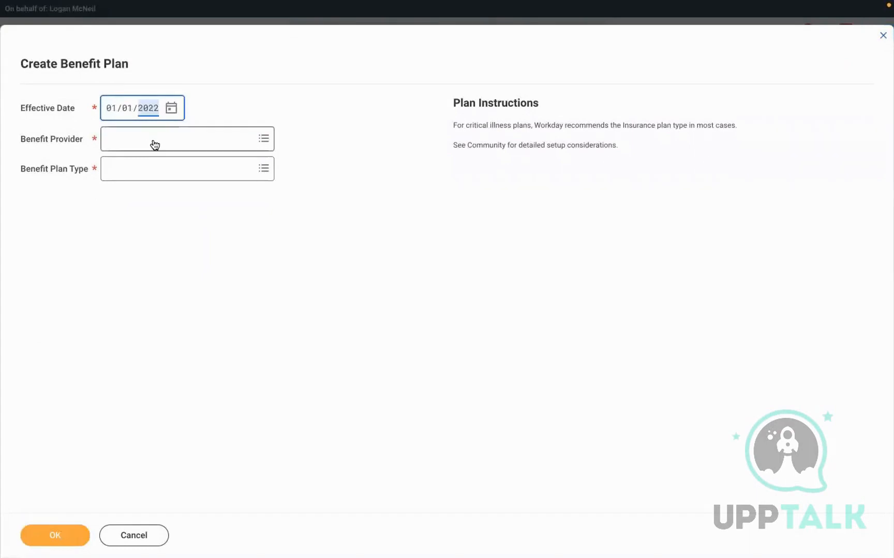
Choose provider ED - Met Life and plan type Retirement Savings Plan, then view coverage types
click(128, 135)
text(ed)
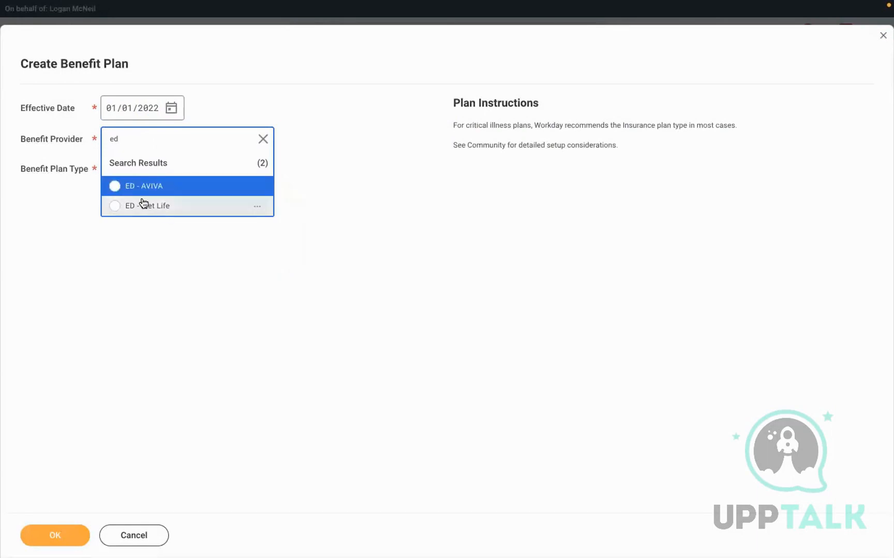
click(158, 206)
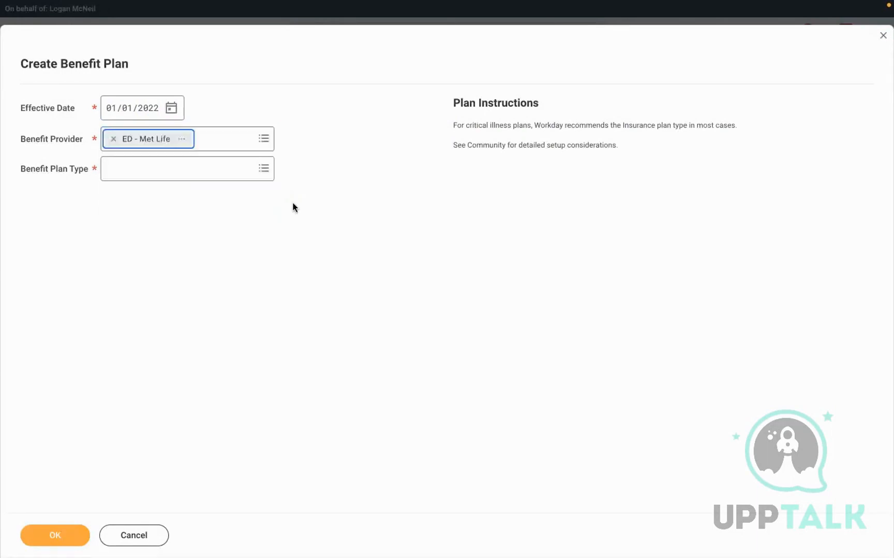
click(129, 169)
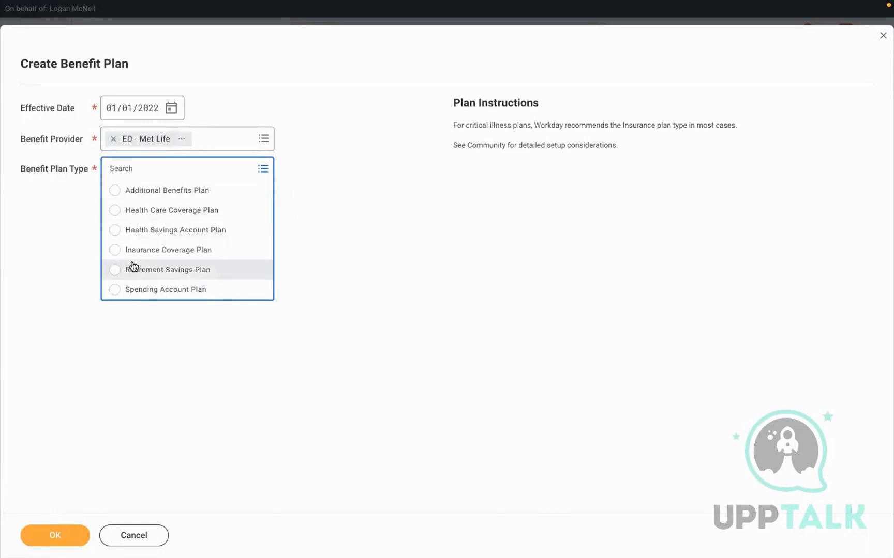
click(148, 271)
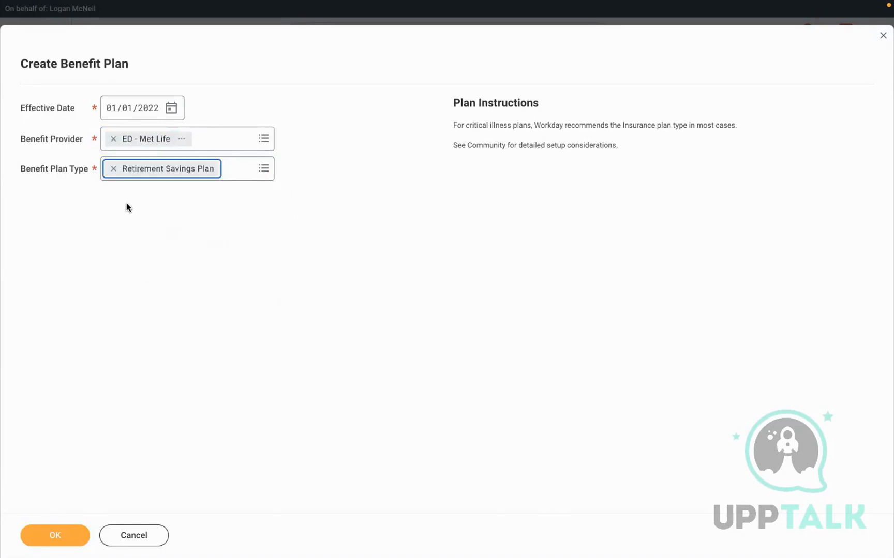
click(49, 532)
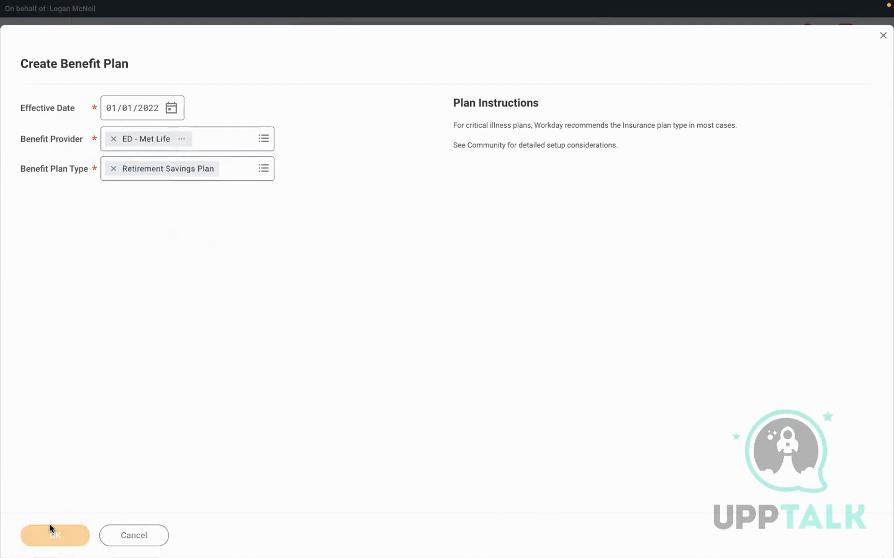
click(262, 165)
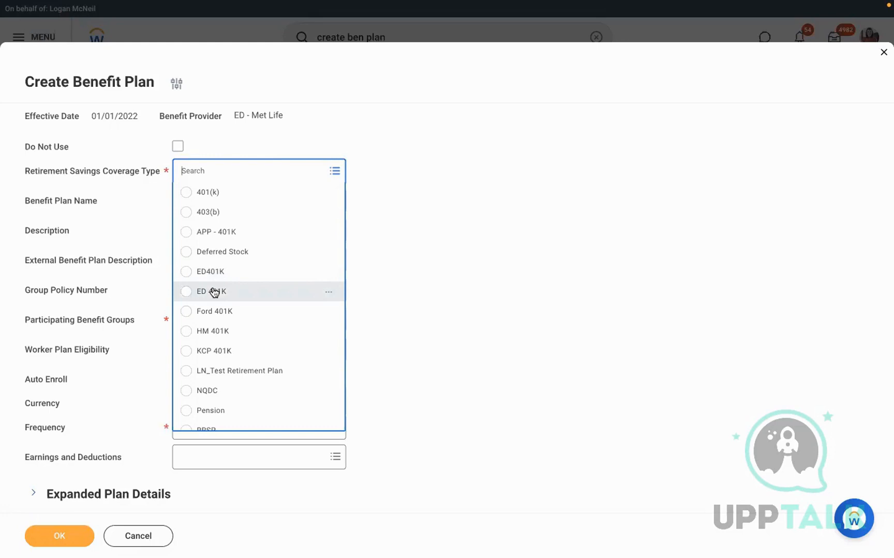
Cancel the Create Benefit Plan form and the Create Benefit Provider dialog, then clear the search
click(166, 532)
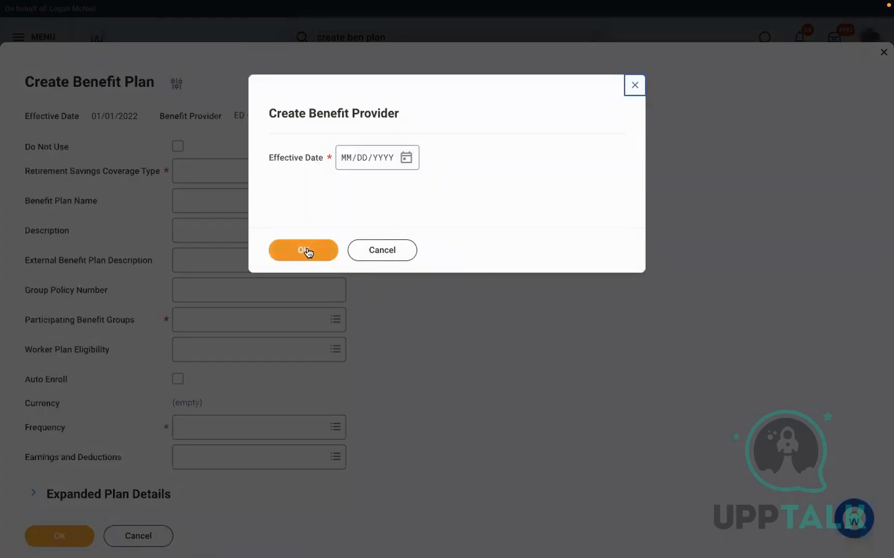
click(308, 252)
click(393, 250)
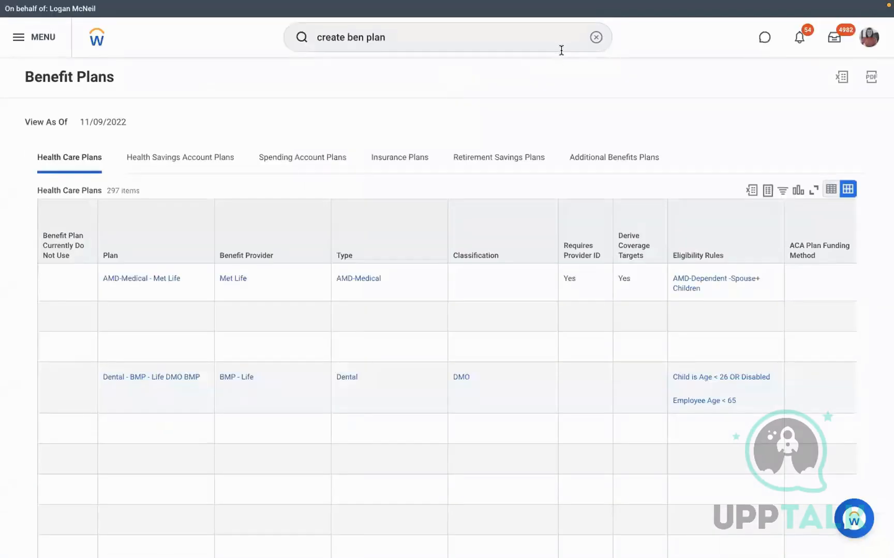
click(585, 43)
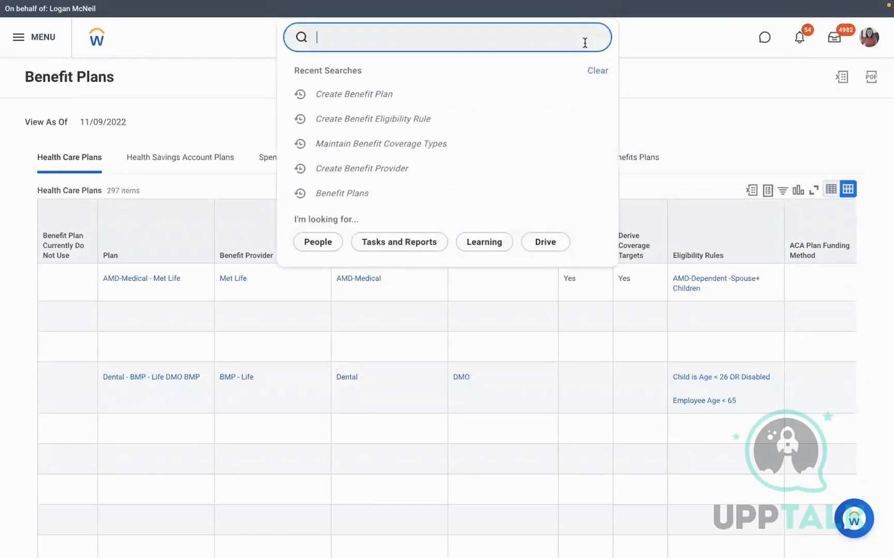
Open Maintain Benefit Coverage Types and expand the Retirement Savings Coverage Types
text(maintain ben cov)
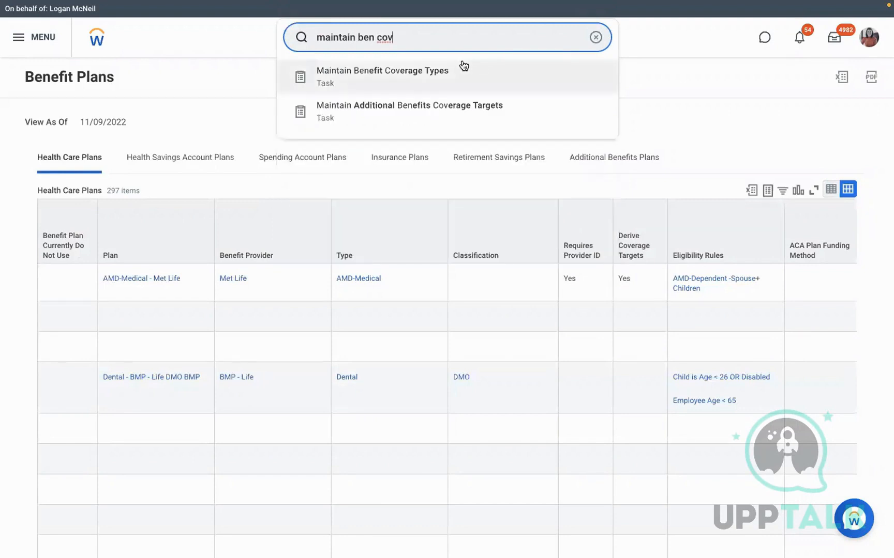
click(456, 69)
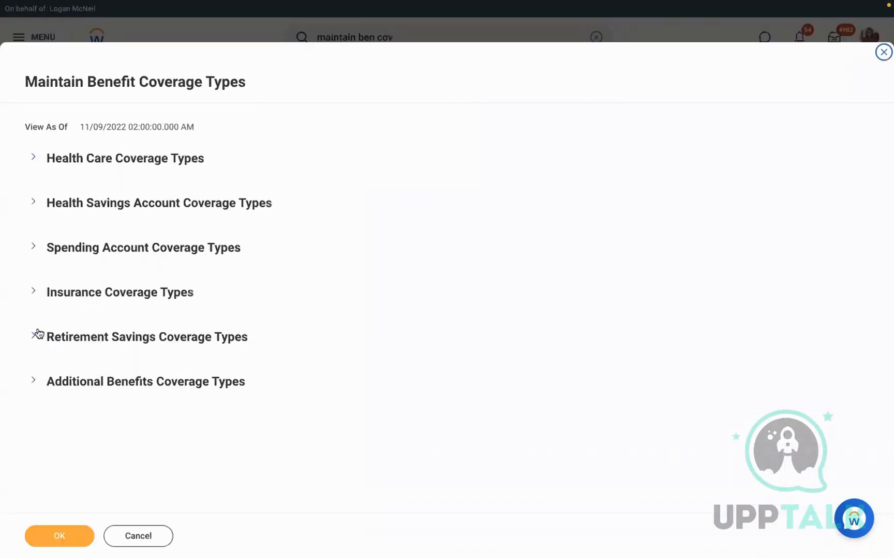
click(35, 333)
scroll(195, 294, down, 4)
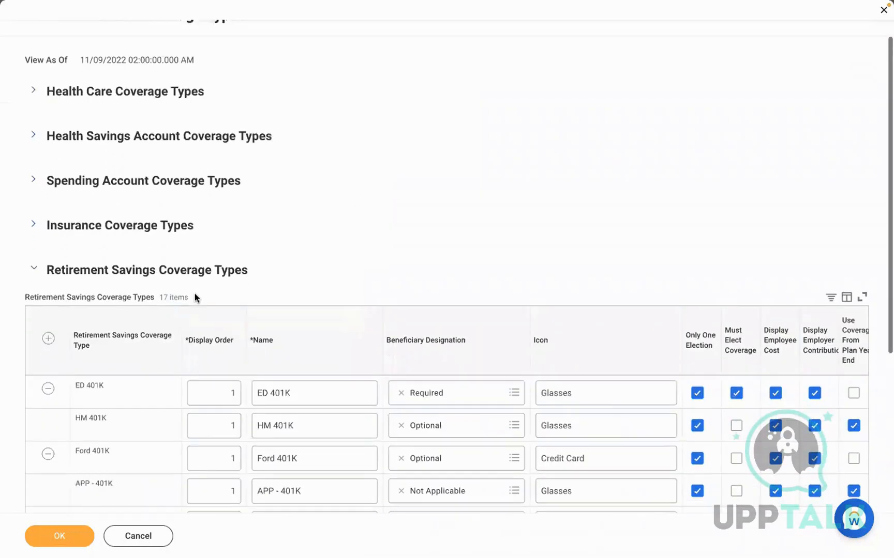
scroll(397, 289, down, 3)
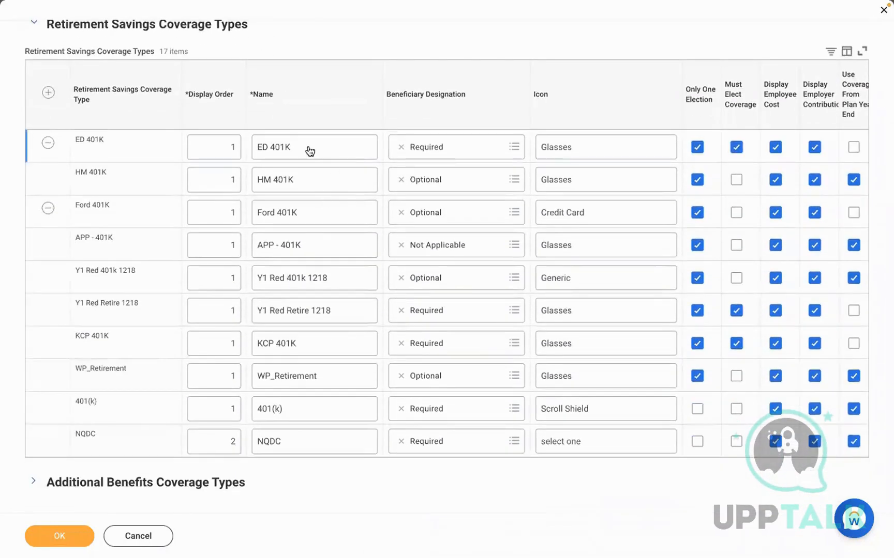
Rename ED 401K to RBS 401K, save, and search for 'EDIT BEN PROV'
click(286, 150)
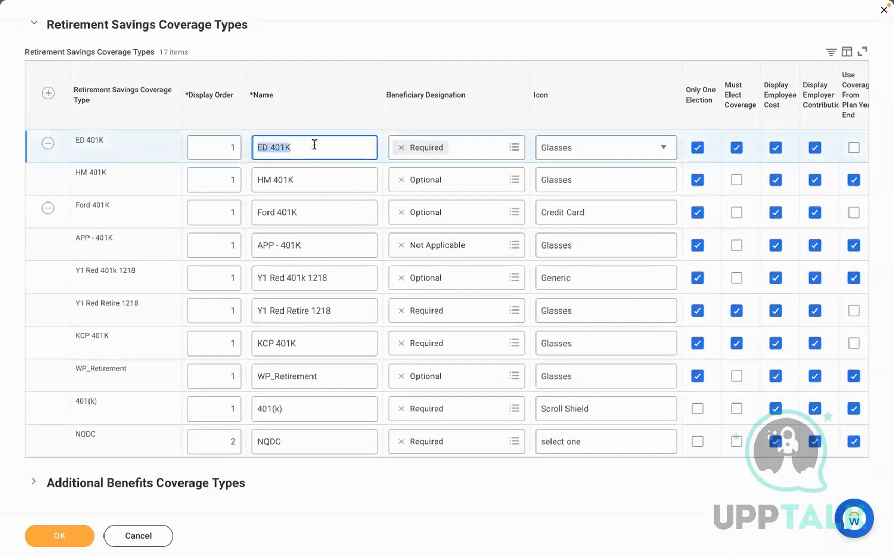
click(269, 146)
key(BackSpace)
key(BackSpace)
text(RBS)
click(323, 48)
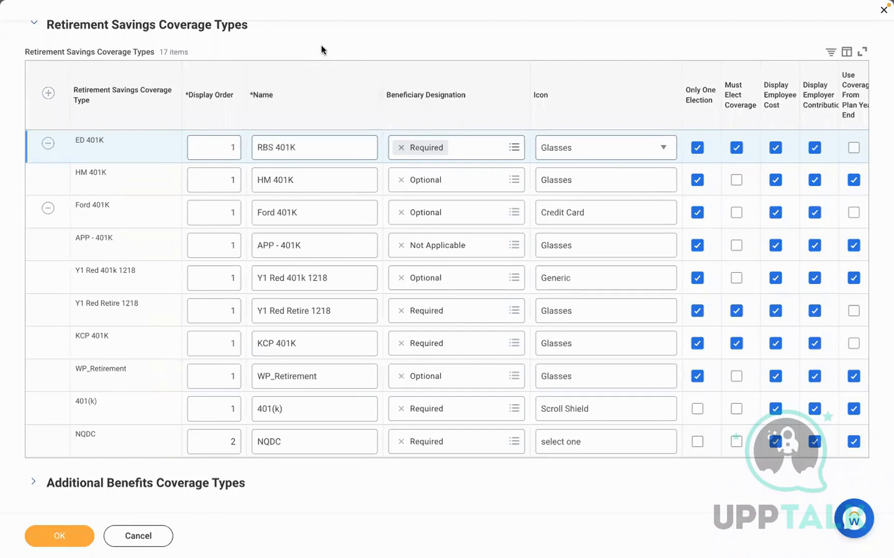
click(70, 531)
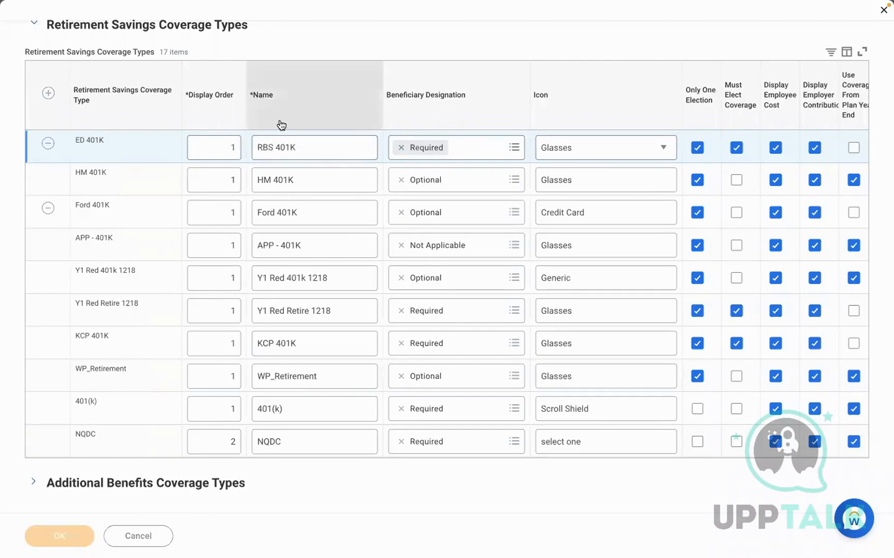
click(596, 38)
text(EDIT BEN PROV)
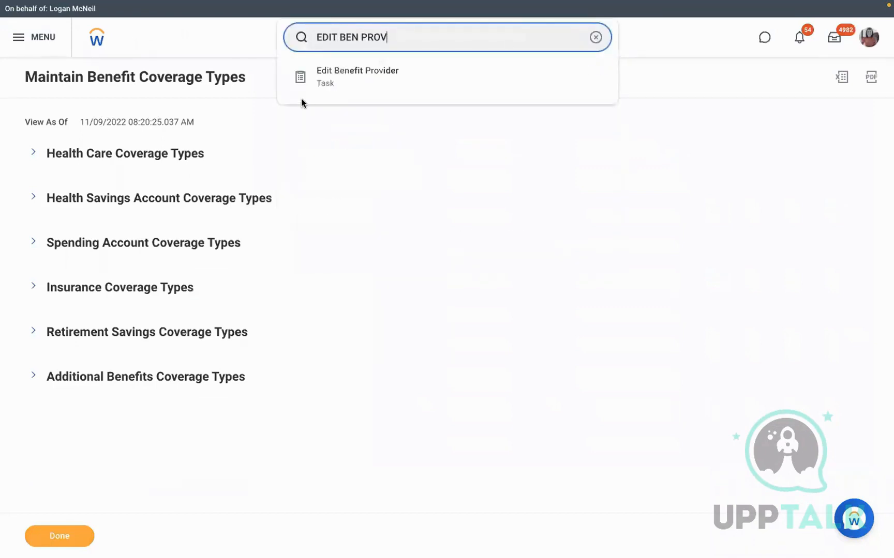
Start Edit Benefit Provider for ED - Met Life effective 01/01/2022
click(399, 79)
click(389, 157)
text(ED)
key(Return)
click(401, 226)
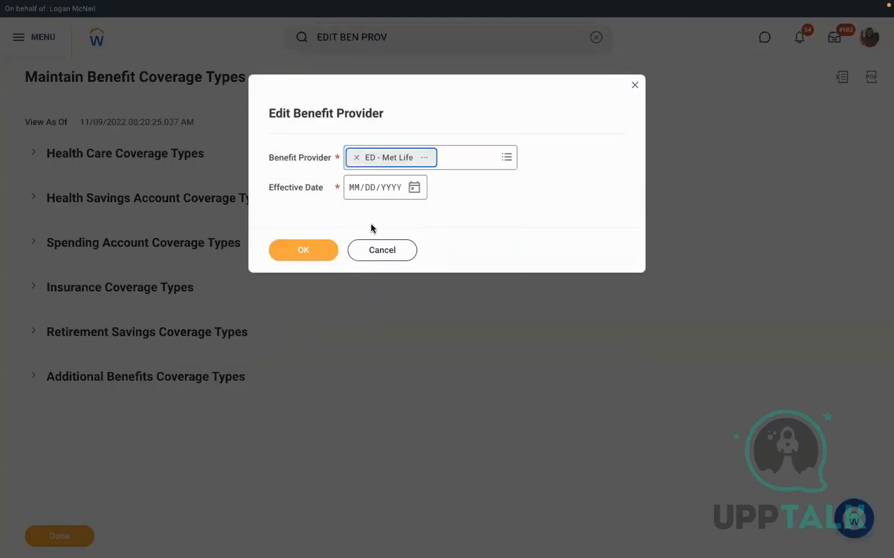
click(352, 188)
text(01/01/202)
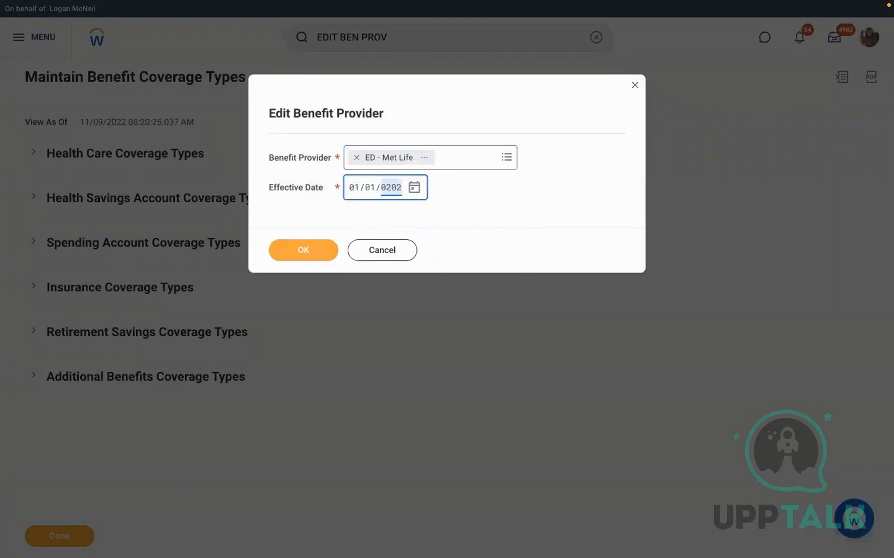
text(2)
click(285, 253)
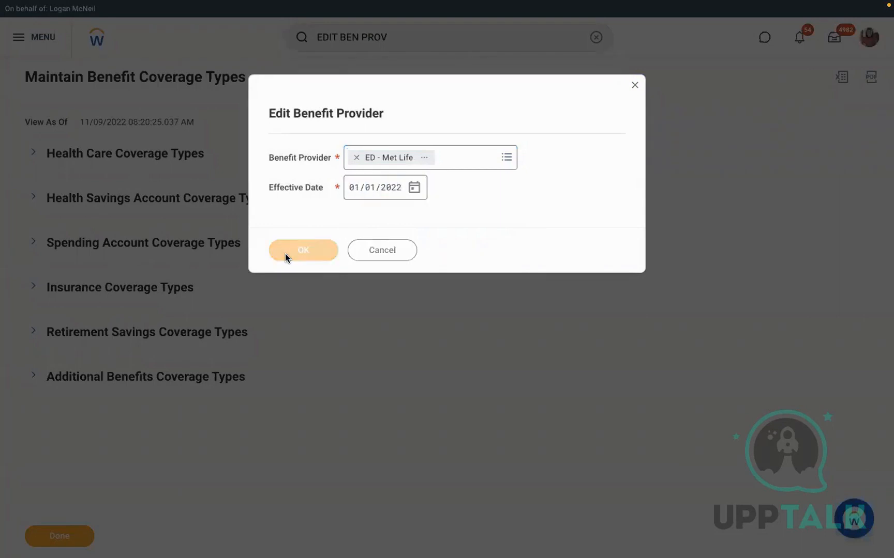
Change the provider name to RBS - Met Life and save
click(190, 150)
key(BackSpace)
text(RBS - Met Life)
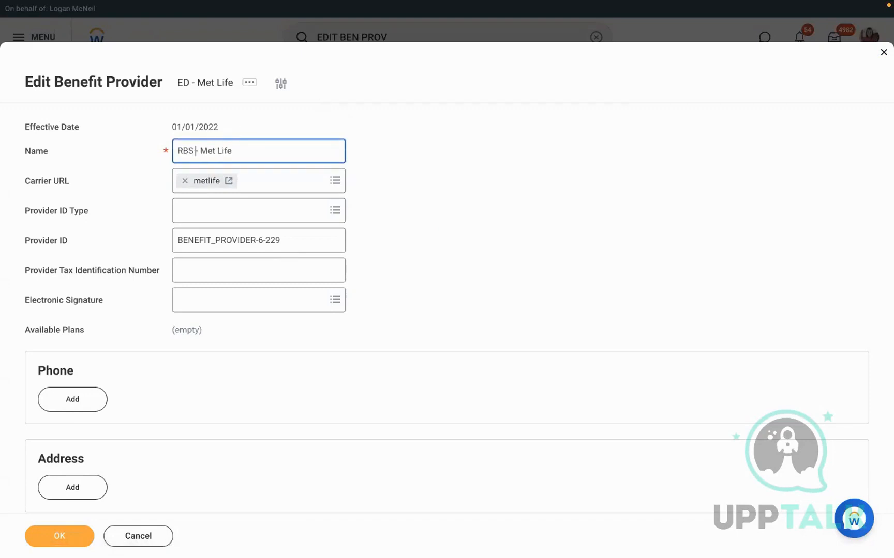
click(53, 539)
Start a Retirement Savings Plan for provider RBS - Met Life effective 01/01/2022
click(597, 39)
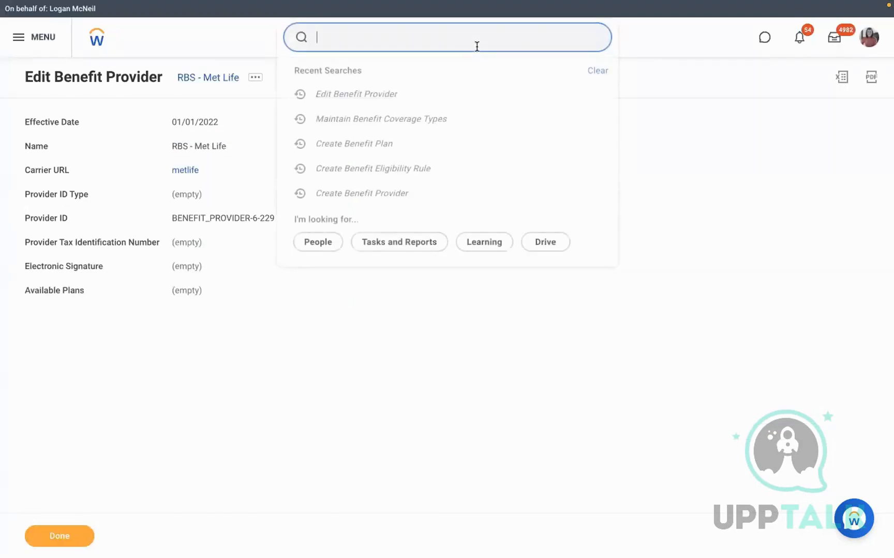
text(CREATE BEN PLAN)
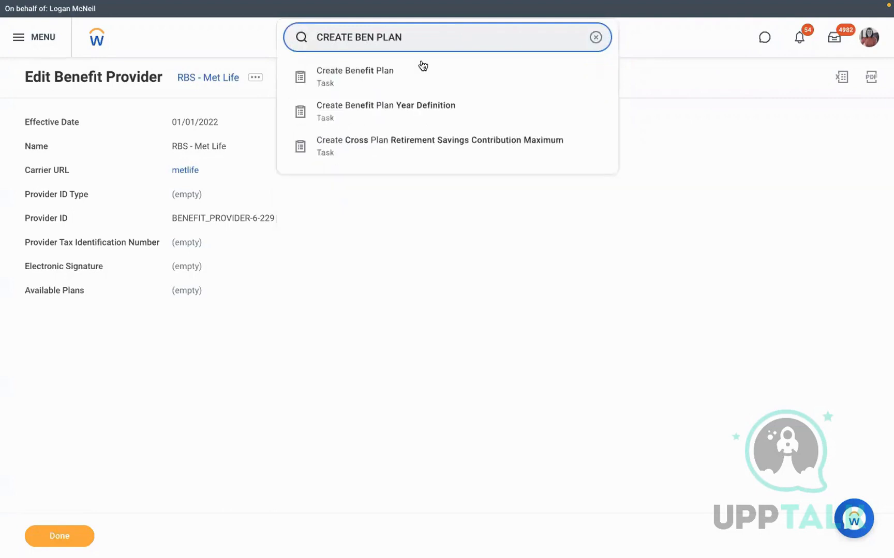
click(365, 72)
click(111, 110)
text(01012022)
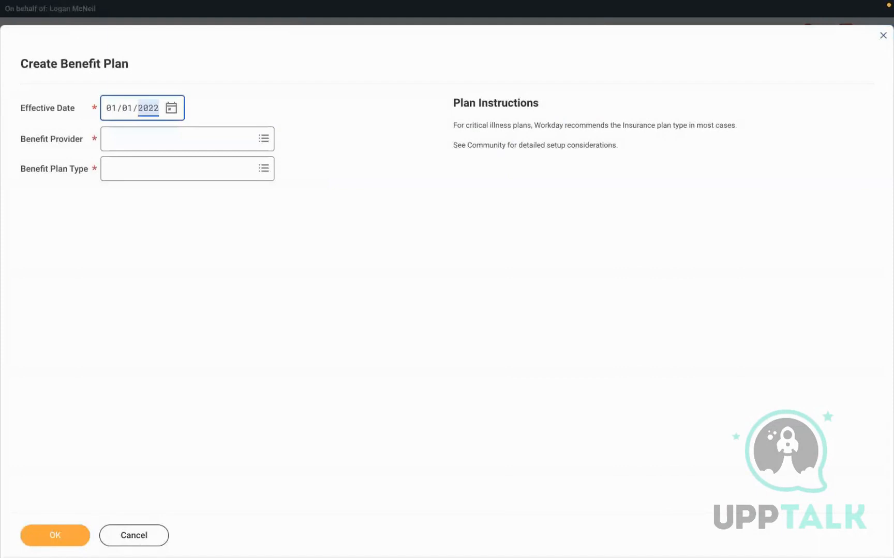
click(146, 139)
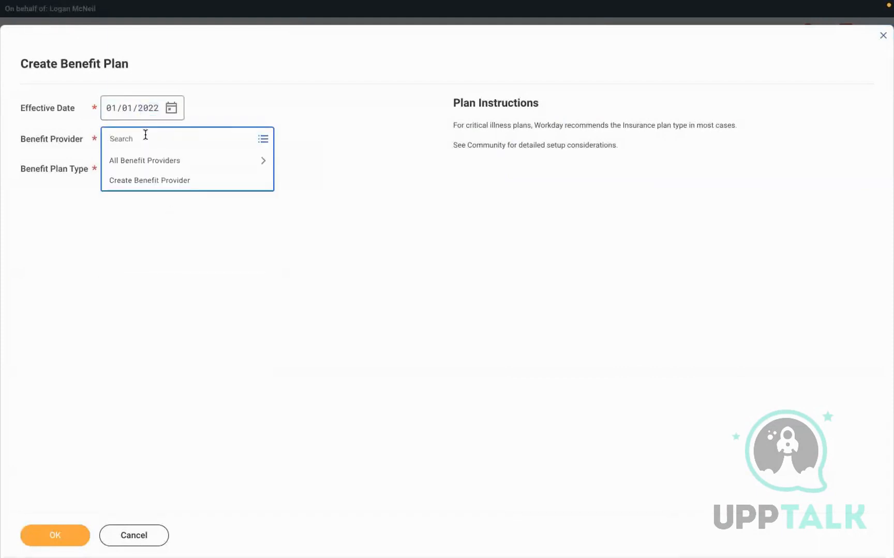
text(RBS)
key(Return)
click(147, 178)
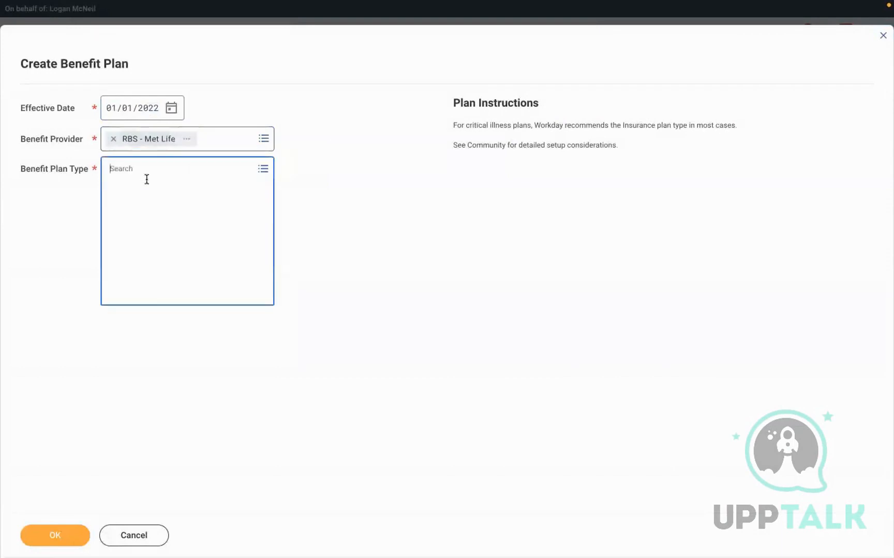
click(167, 270)
click(45, 534)
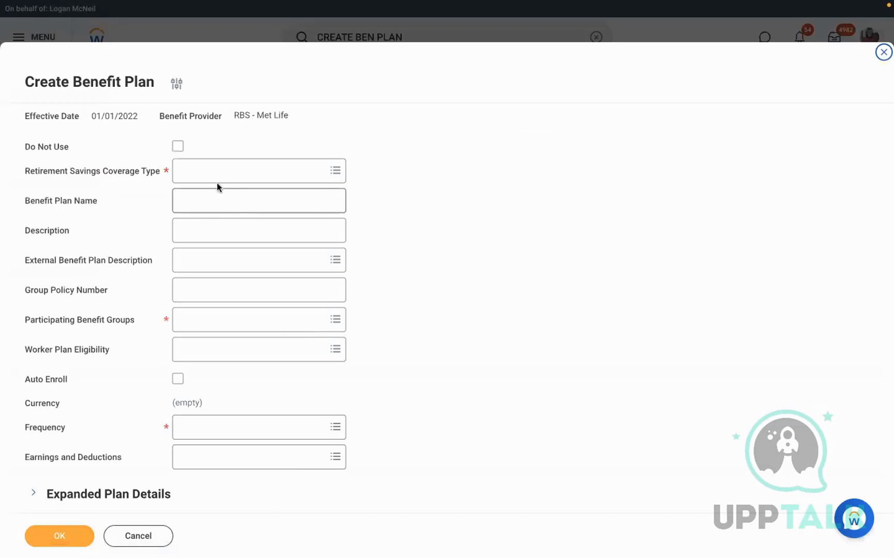
Pick coverage type RBS 401K and name the plan 'Retirement Savings'
click(212, 165)
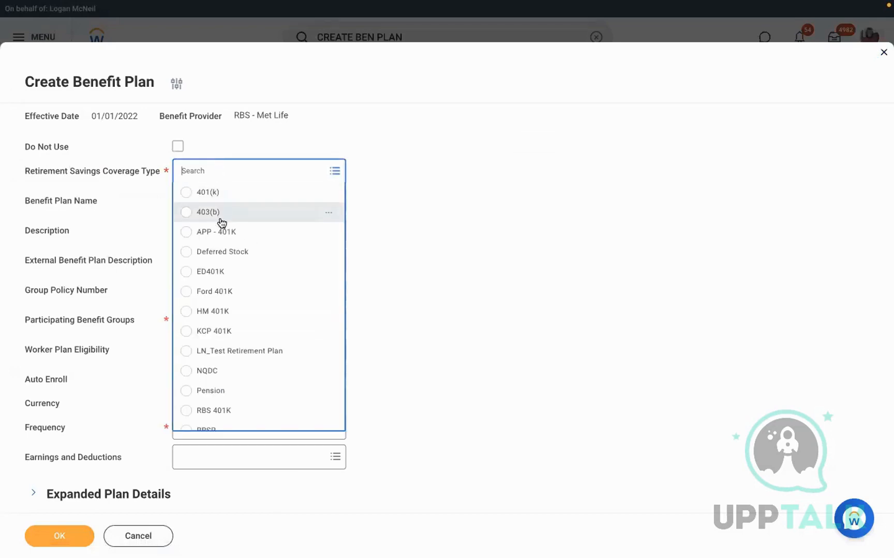
click(210, 410)
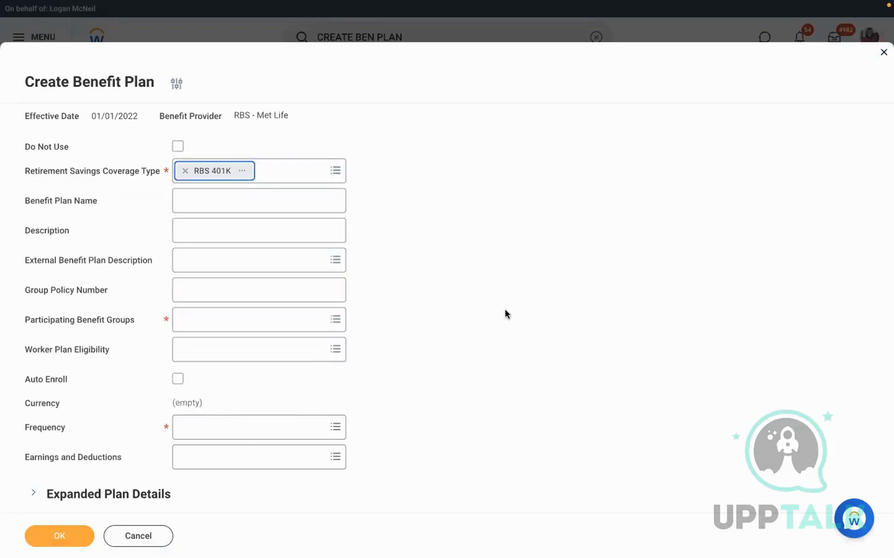
click(225, 198)
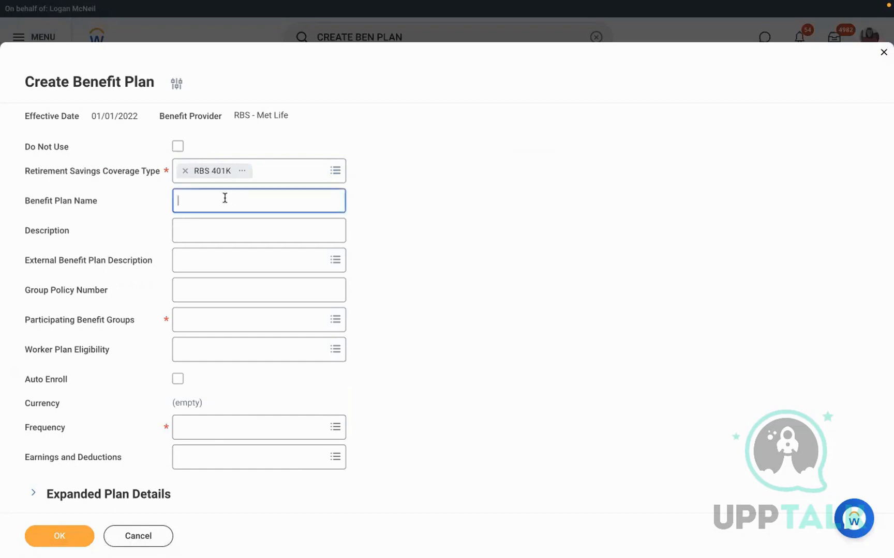
text(Retirement Savings)
drag(257, 200, 124, 196)
key(ctrl+c)
key(BackSpace)
key(ctrl+v)
click(130, 198)
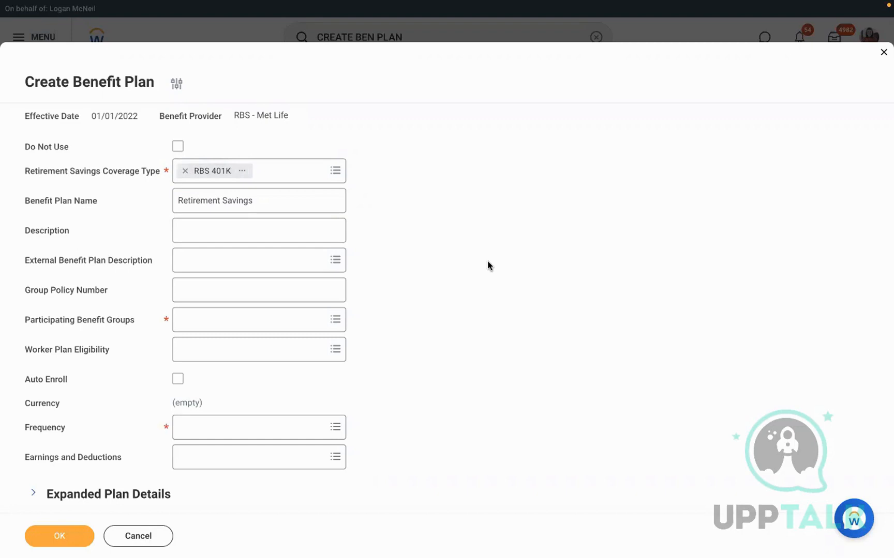
Enter the plan description 'Employees age < 60 Years eligible'
scroll(488, 263, down, 5)
click(194, 109)
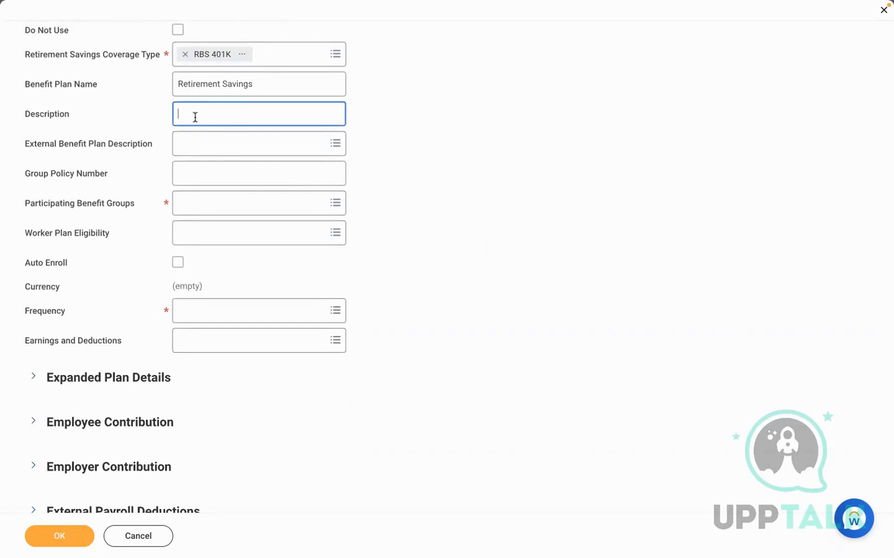
text(Employ)
text(ees age < 60 Years eligible)
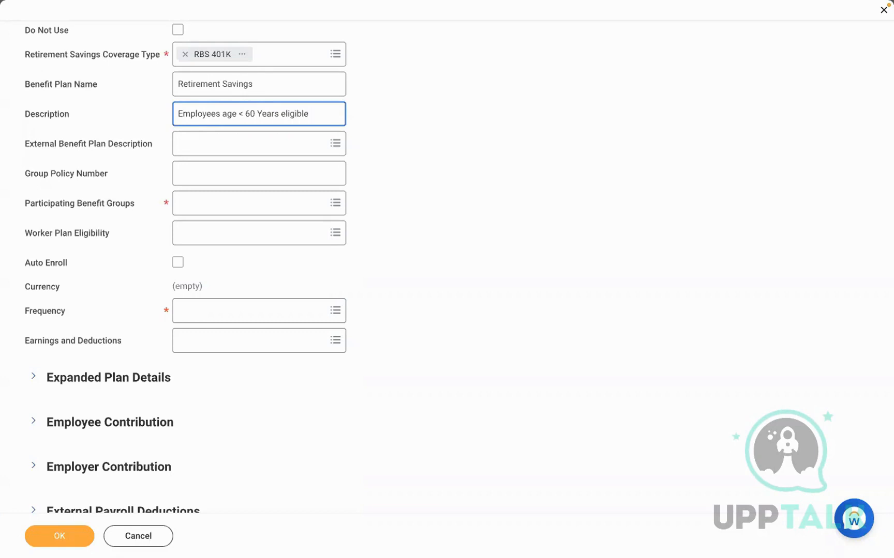
click(233, 154)
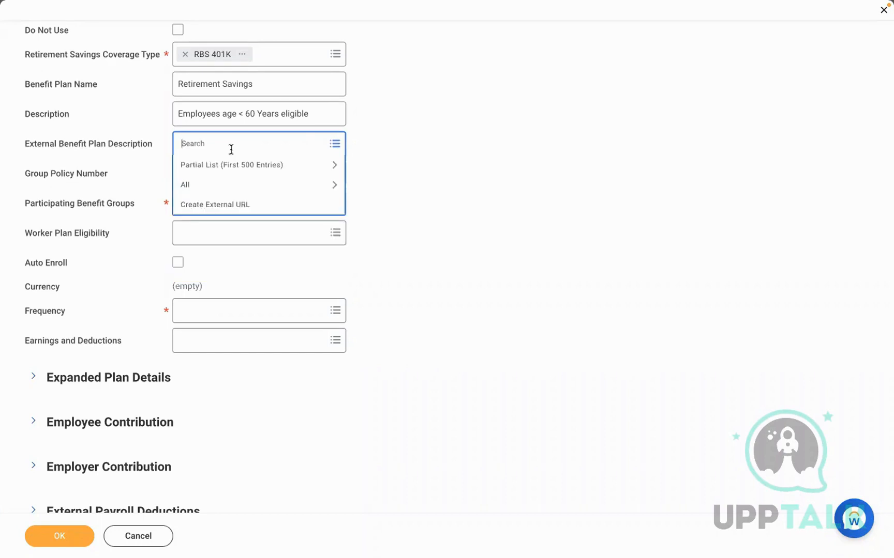
Search and browse the existing external URLs for an RBS entry without choosing one
text(rbs)
key(Return)
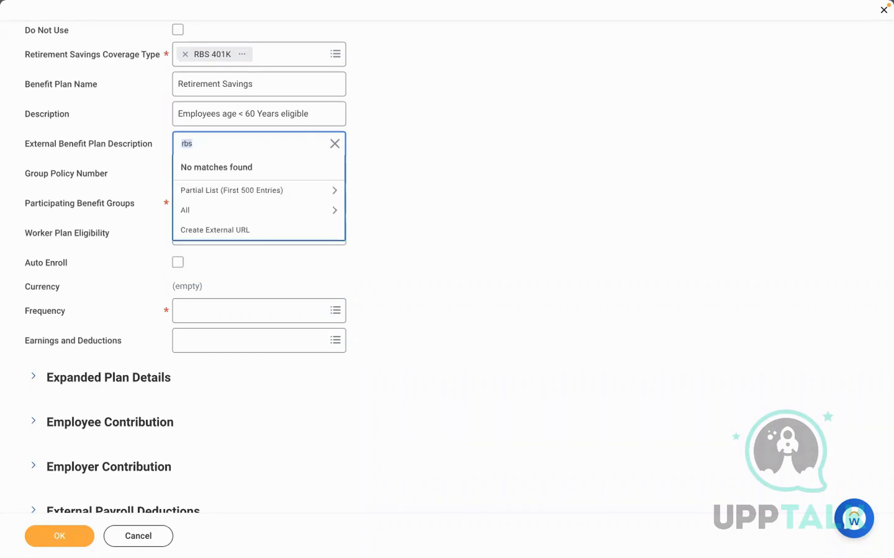
click(215, 211)
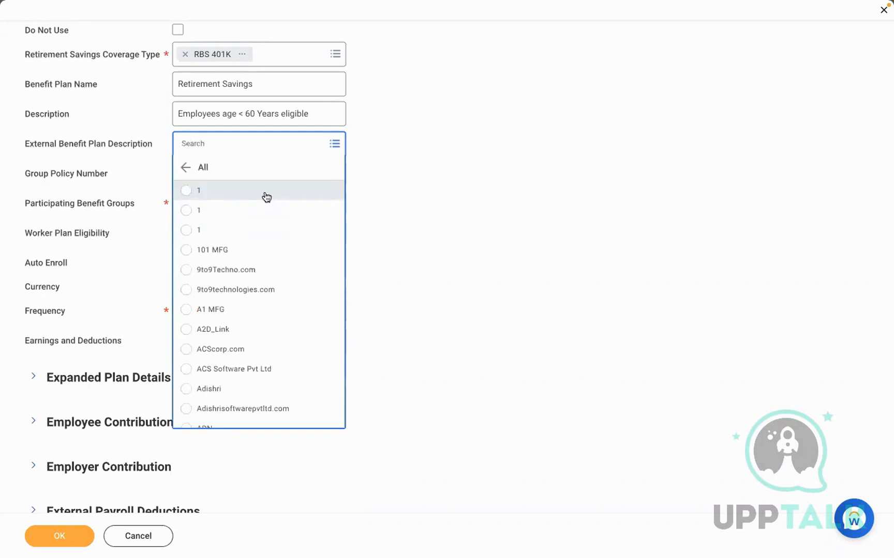
key(Up)
key(Up)
key(Up)
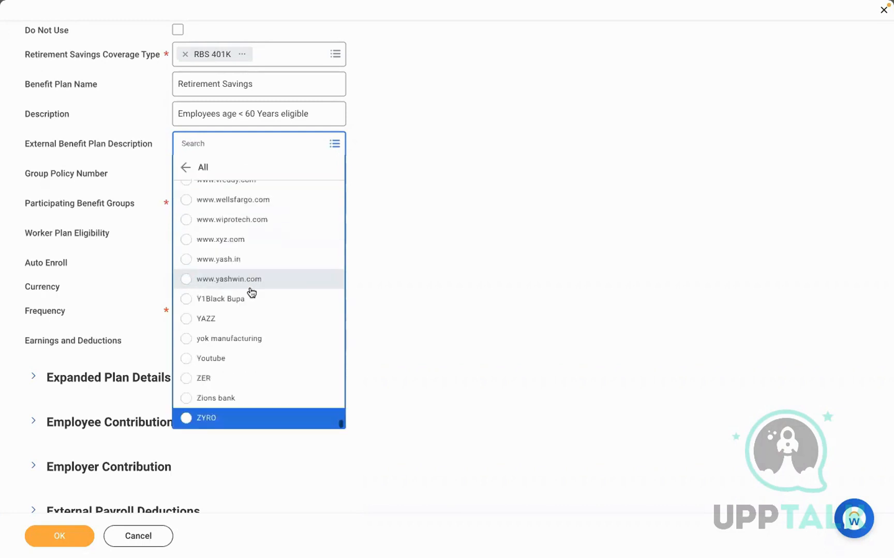
key(Up)
key(Up)
key(Up)
key(Up)
key(Up)
key(Up)
key(Up)
key(Up)
key(Up)
key(Up)
key(Up)
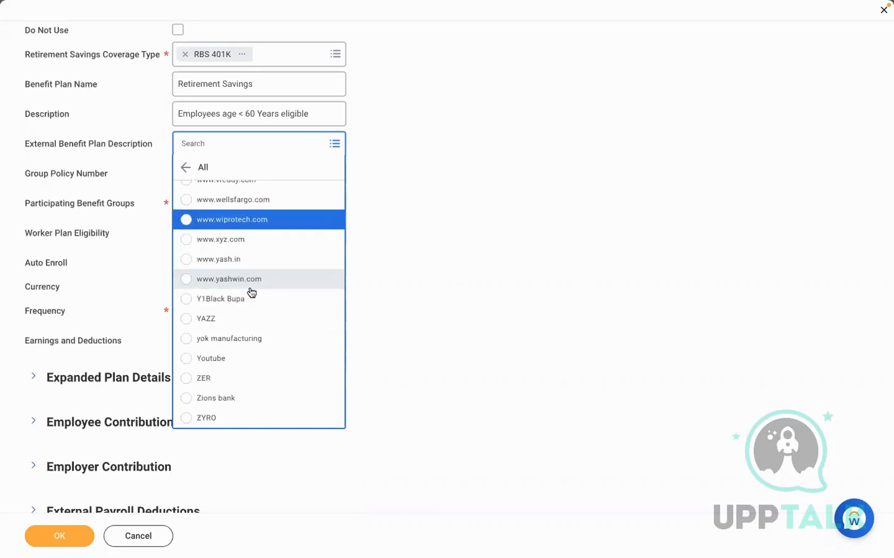
key(Up)
key(Up)
key(Up)
key(Up)
key(Up)
key(Up)
key(Up)
key(Up)
key(Up)
key(Up)
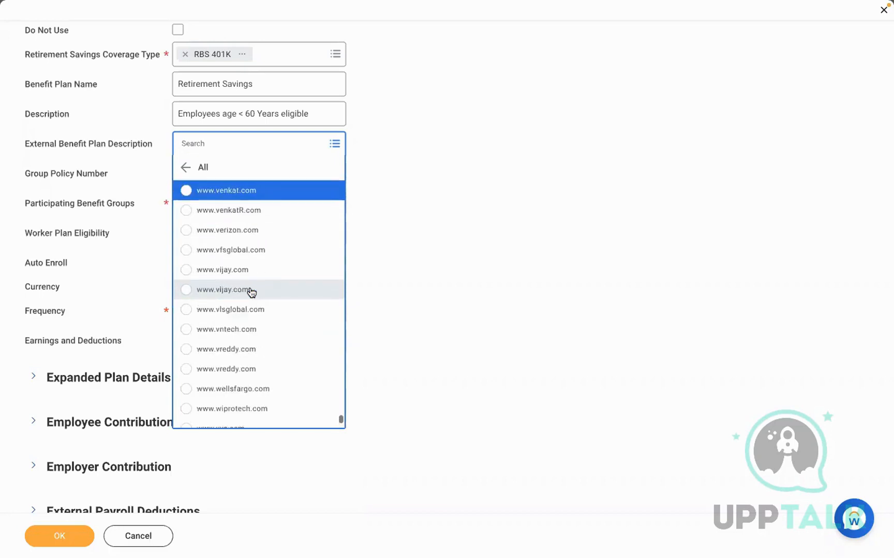
key(Up)
key(Up)
key(Up)
key(Up)
key(Up)
key(Up)
key(Up)
key(Up)
key(Up)
key(Up)
key(Up)
key(Up)
key(Up)
key(Up)
key(Up)
key(Up)
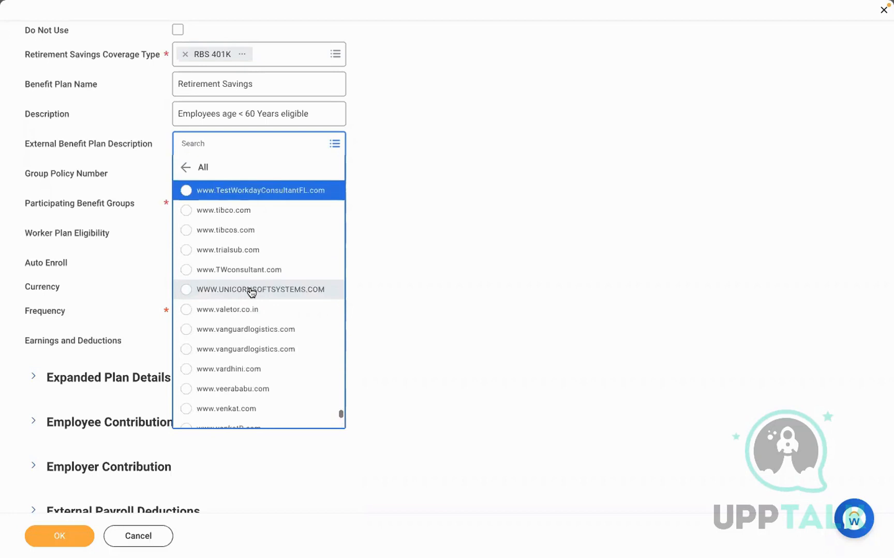
key(Up)
key(Up)
key(Up)
key(Up)
key(Up)
key(Up)
key(Up)
key(Up)
key(Up)
key(Up)
key(Up)
key(Up)
key(Up)
key(Up)
key(Up)
key(Up)
key(Up)
key(Up)
key(Up)
key(Up)
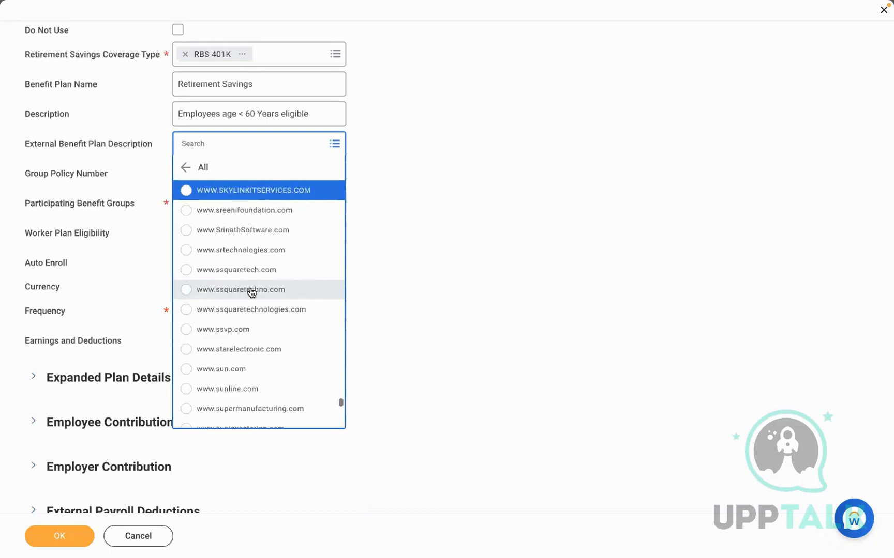
key(Up)
key(Up)
key(Up)
key(Up)
key(Up)
key(Up)
key(Up)
key(Up)
key(Up)
key(Up)
key(Up)
key(Up)
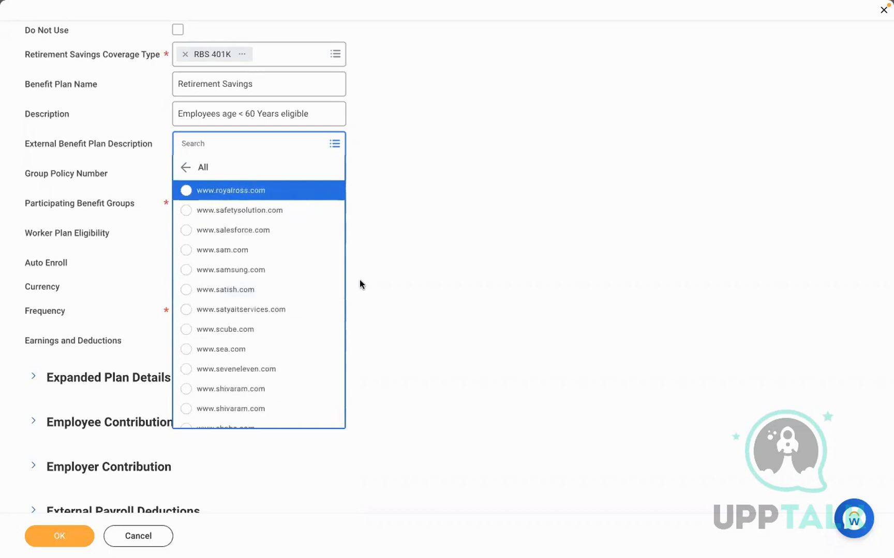
click(359, 282)
click(222, 144)
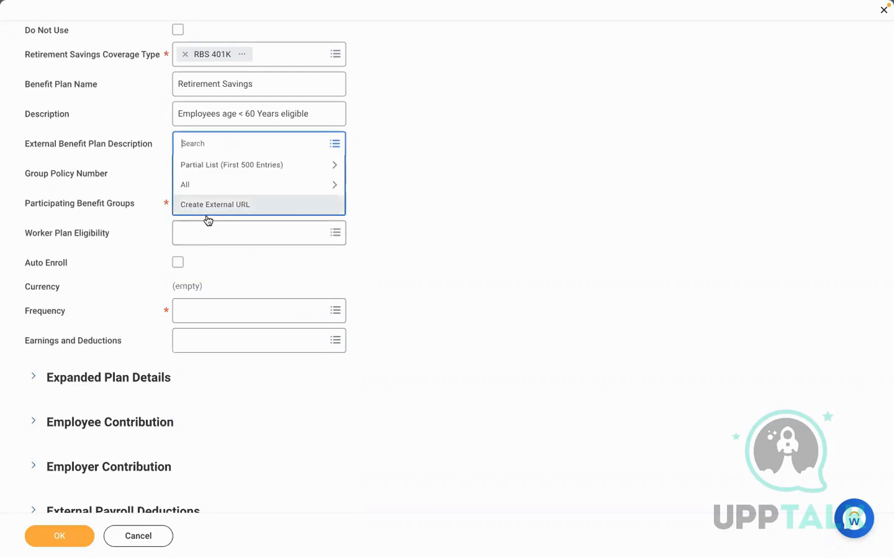
click(197, 206)
click(142, 153)
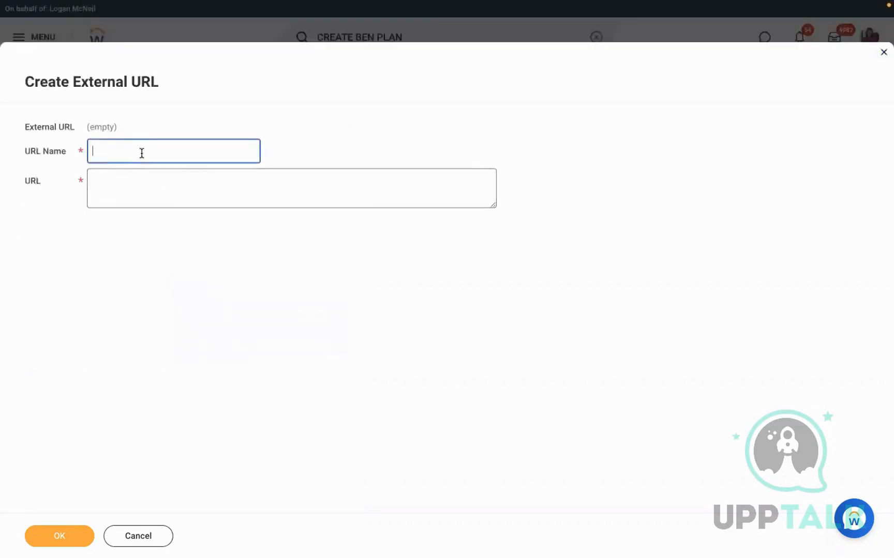
text(RBS)
click(143, 185)
text(mrt)
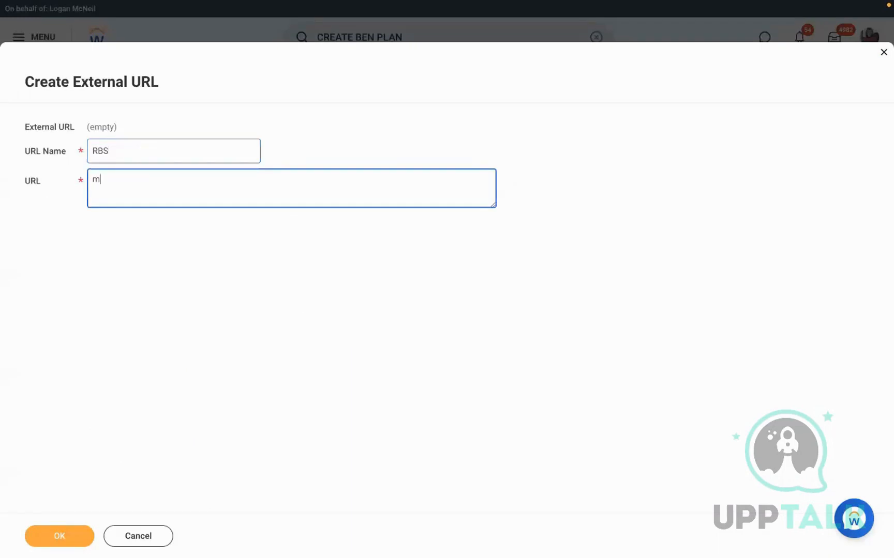
key(BackSpace)
key(BackSpace)
text(https://metlife.com)
click(48, 537)
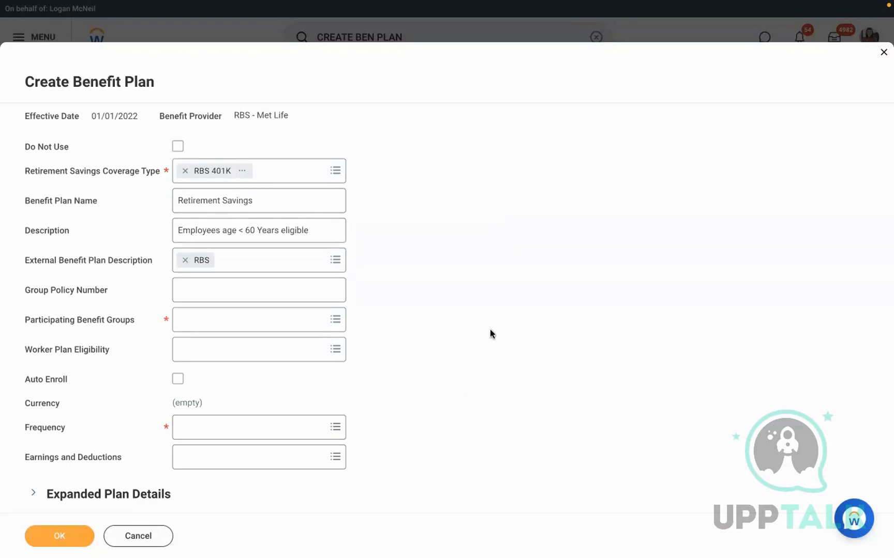
Enter Group Policy Number 6464784 and search the participating benefit groups for US
click(217, 285)
text(6464784)
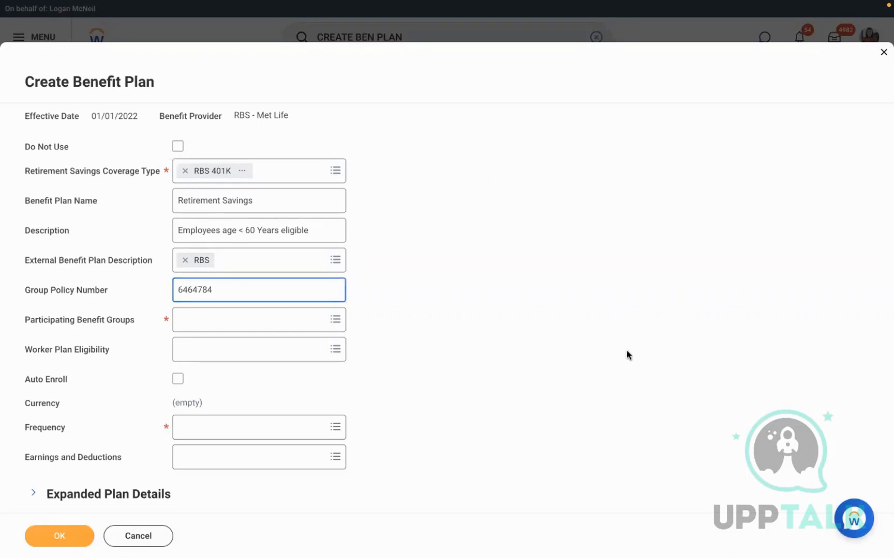
click(264, 320)
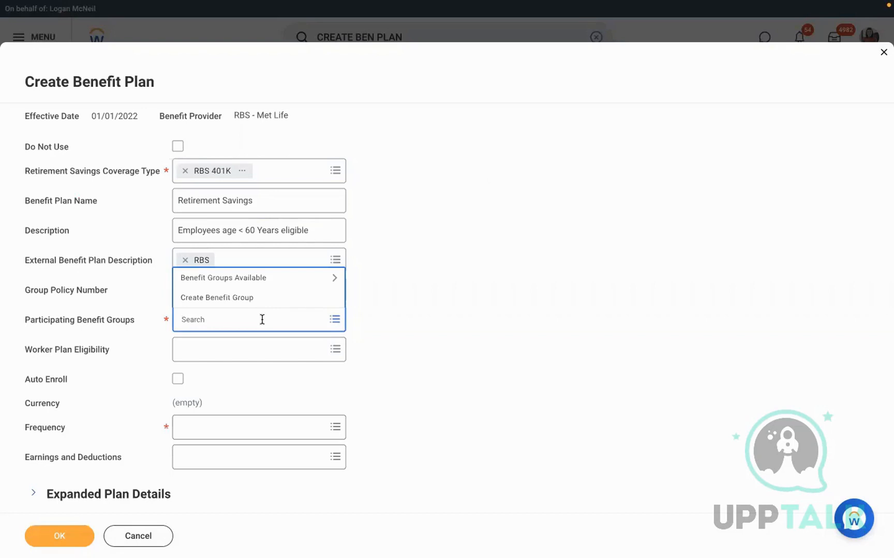
text(US)
key(Return)
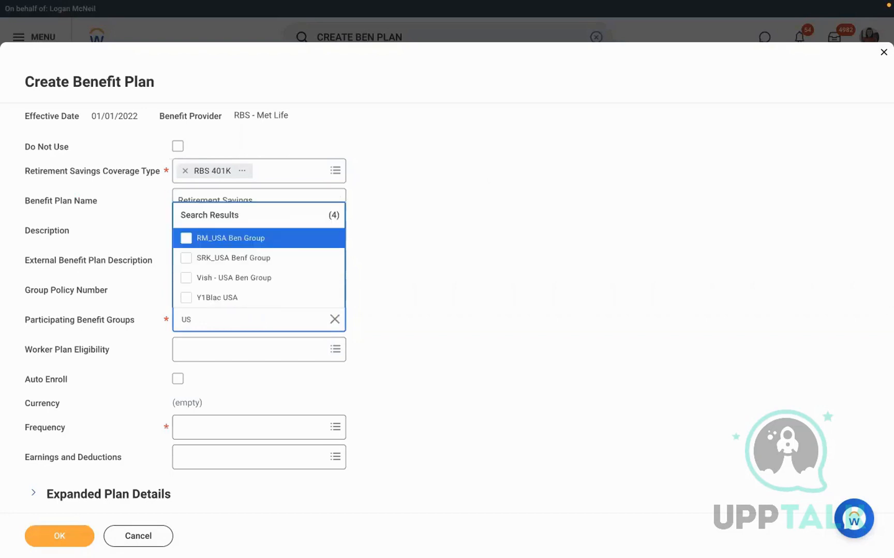
key(Down)
click(447, 355)
Browse Benefit Groups Available down to Active Employees in U.S. - Salaried
click(331, 323)
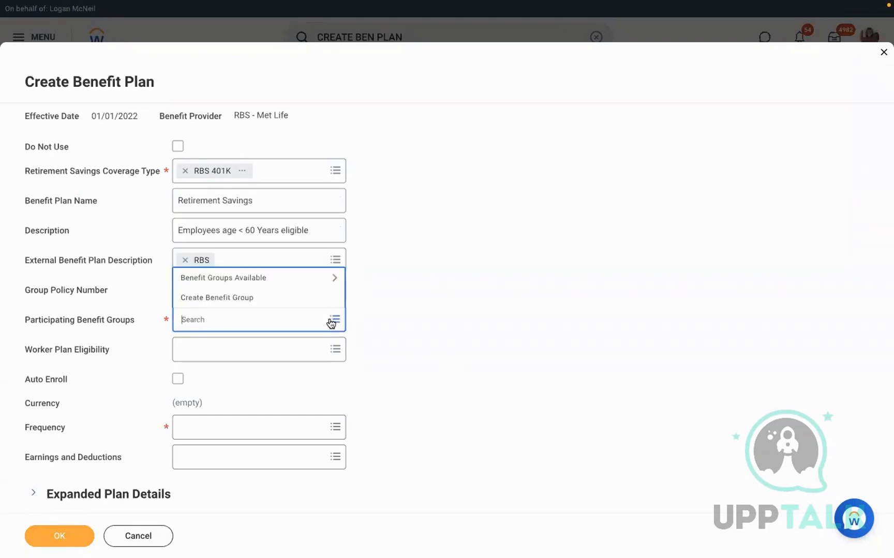
click(275, 279)
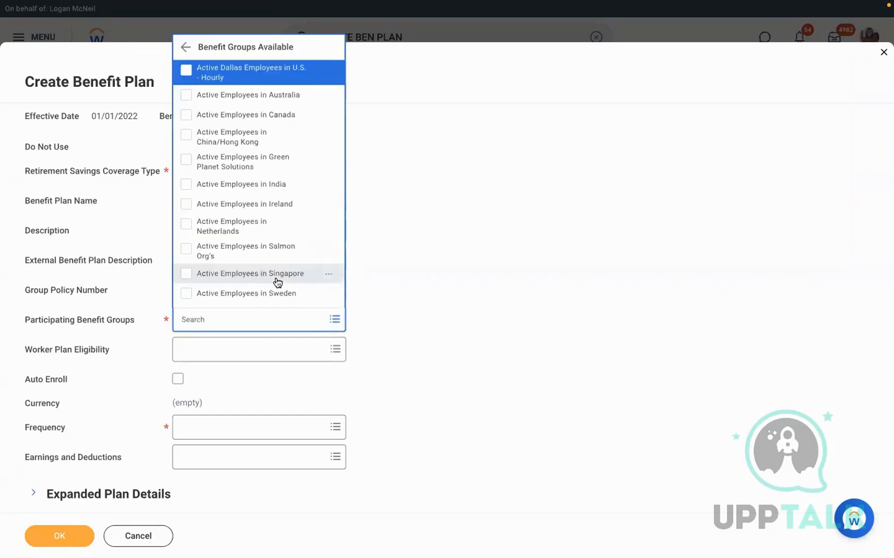
key(Up)
key(Up)
key(Up)
key(Up)
key(Down)
key(Down)
key(Down)
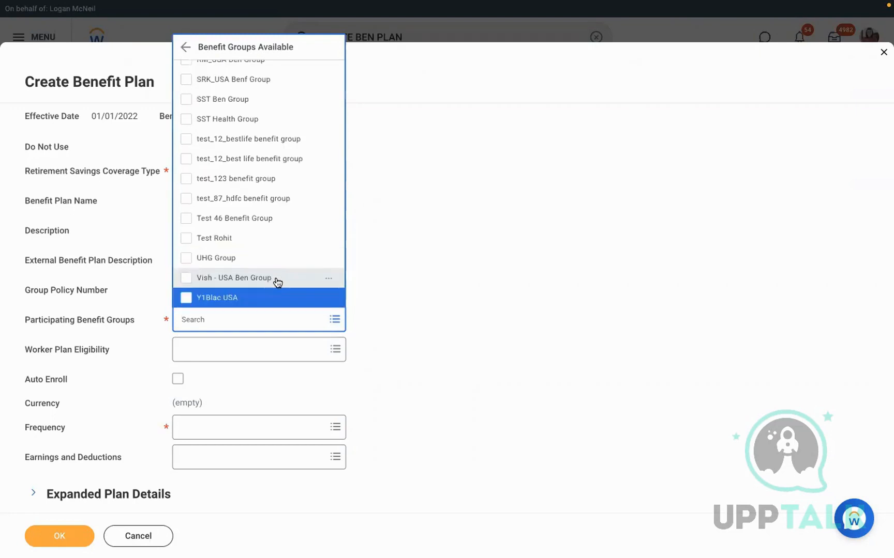
key(Down)
key(Down)
key(Down)
key(Down)
key(Down)
key(Down)
key(Down)
key(Down)
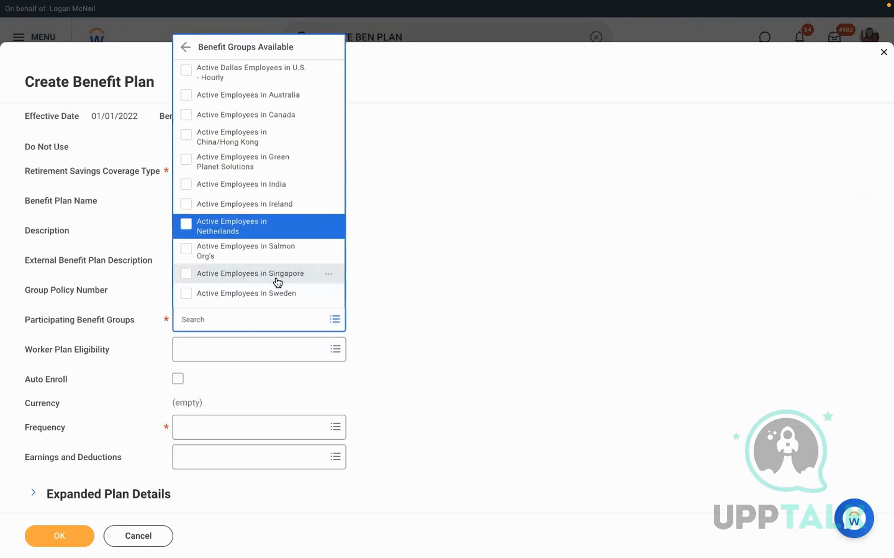
key(Down)
key(Down)
key(Down)
key(Down)
key(Down)
key(Down)
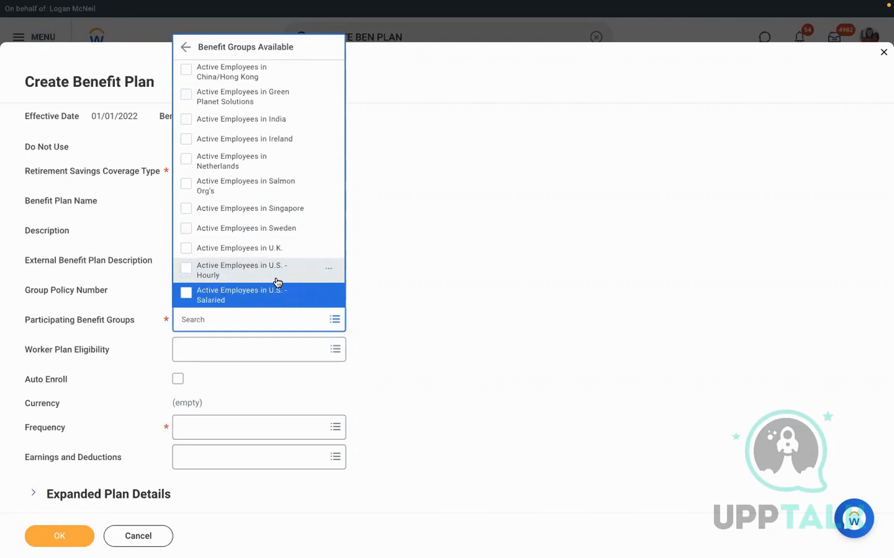
Make Active Employees in U.S. - Salaried the participating group and review the Employee Age < 65 rule
key(Return)
click(537, 317)
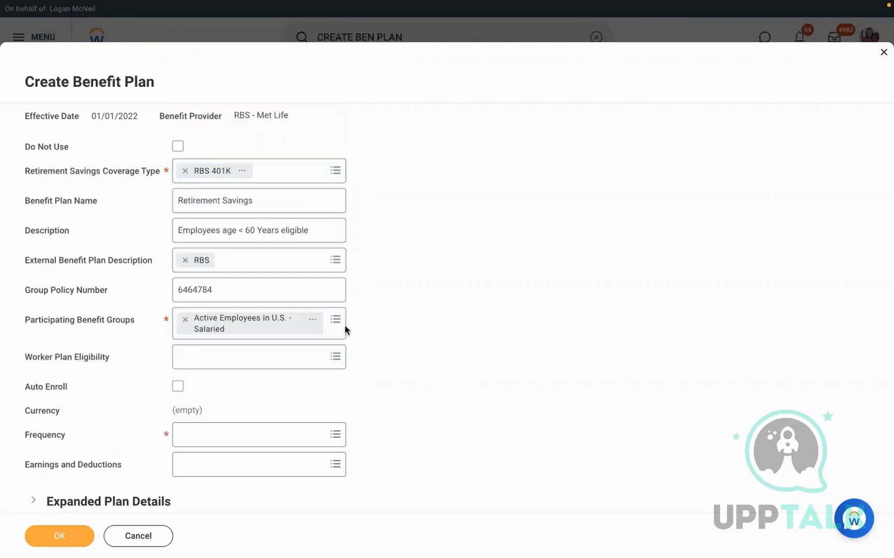
click(252, 362)
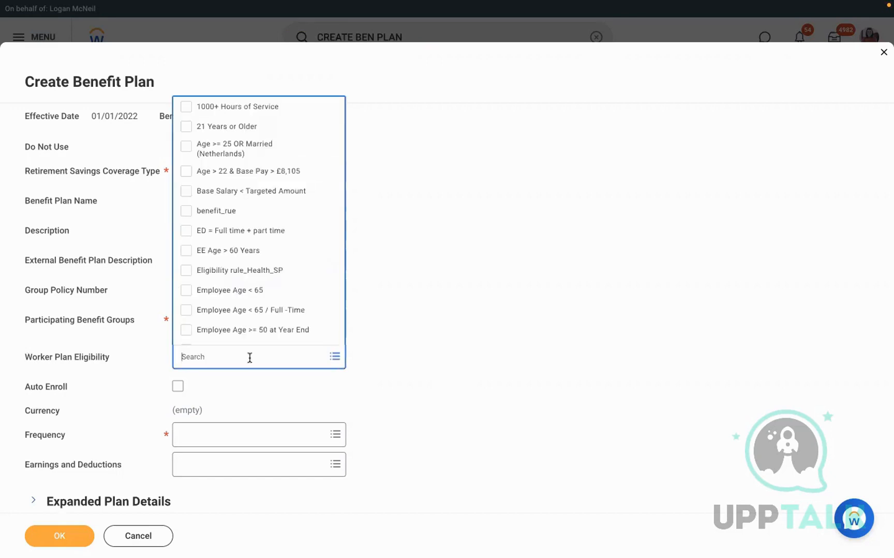
click(222, 291)
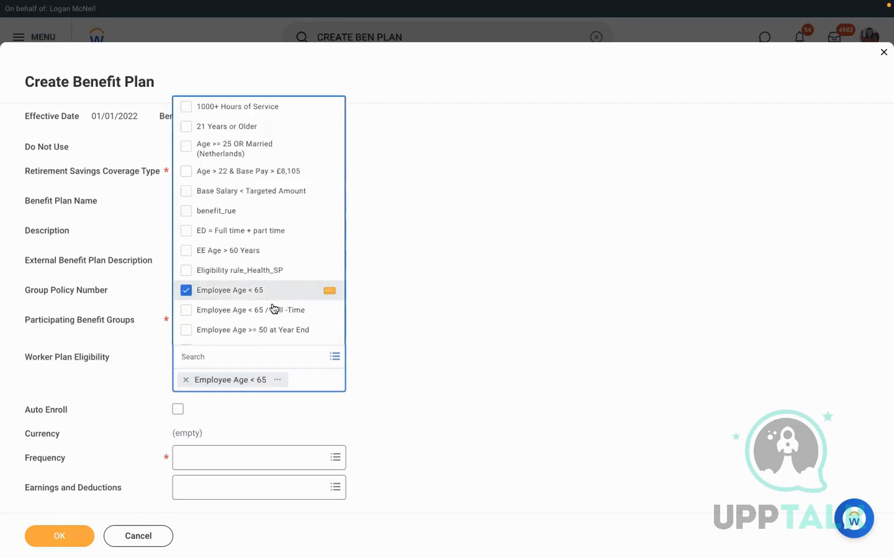
click(329, 292)
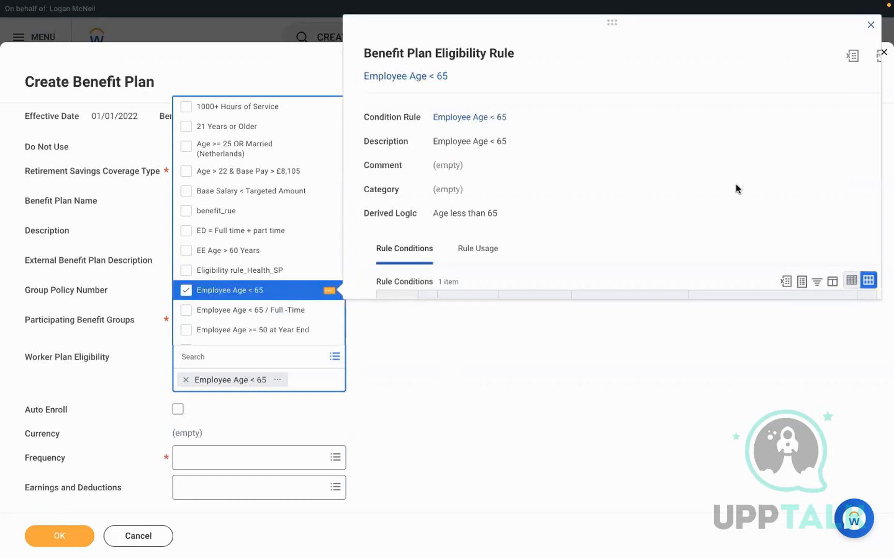
click(187, 291)
Drop Employee Age < 65 and set EE Age > 60 Years as the worker eligibility rule
click(324, 253)
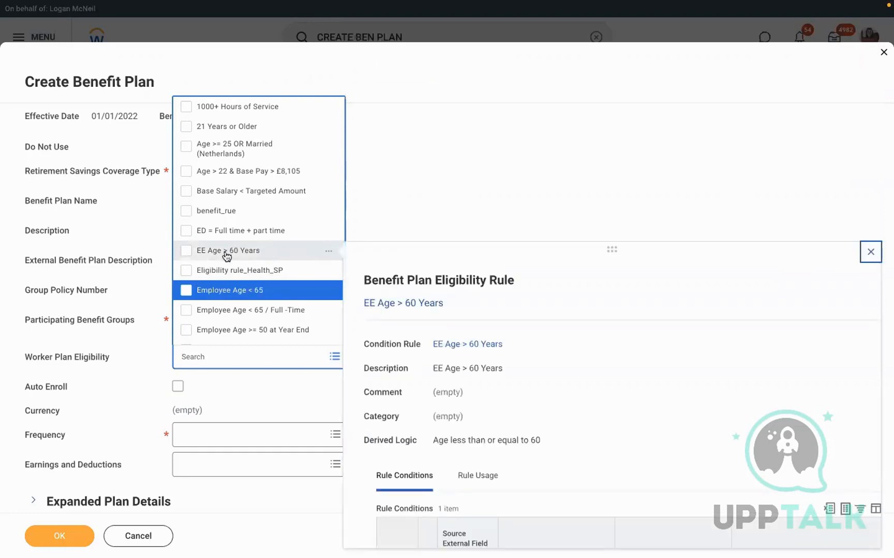
scroll(737, 398, down, 3)
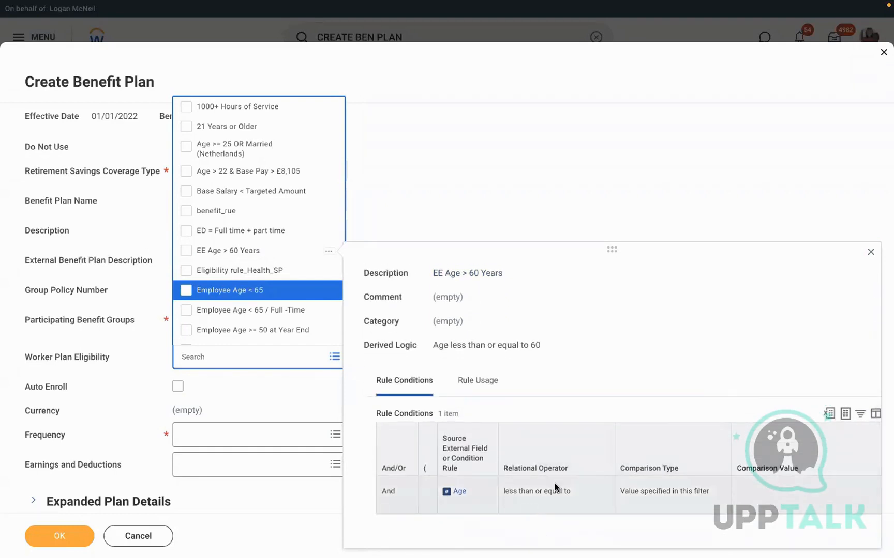
click(208, 295)
click(433, 254)
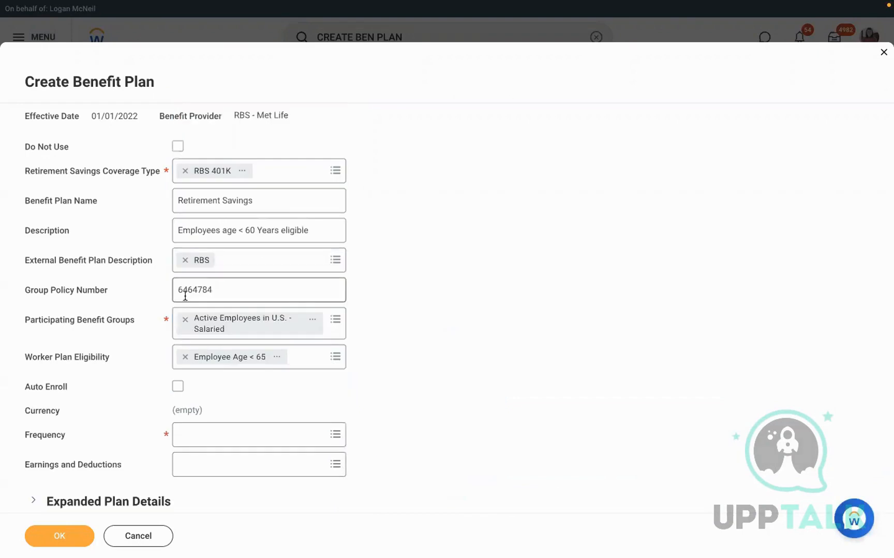
click(186, 356)
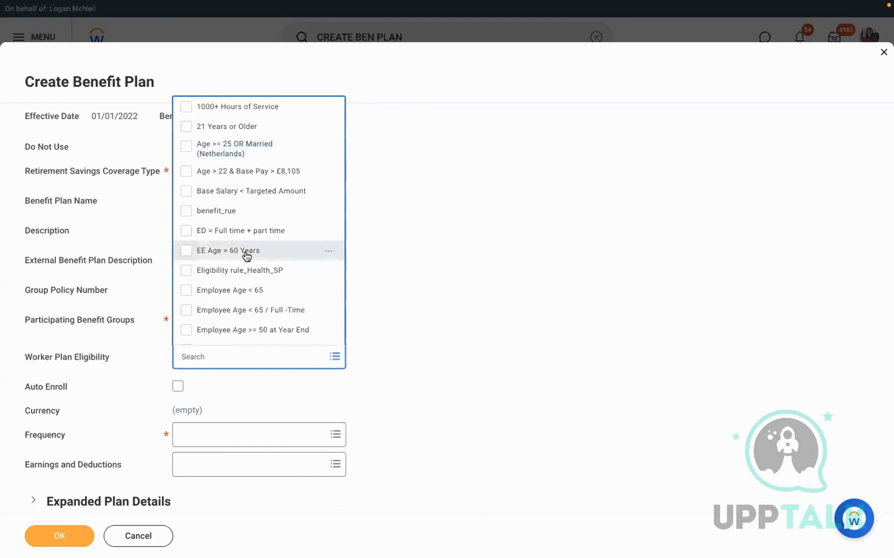
click(228, 256)
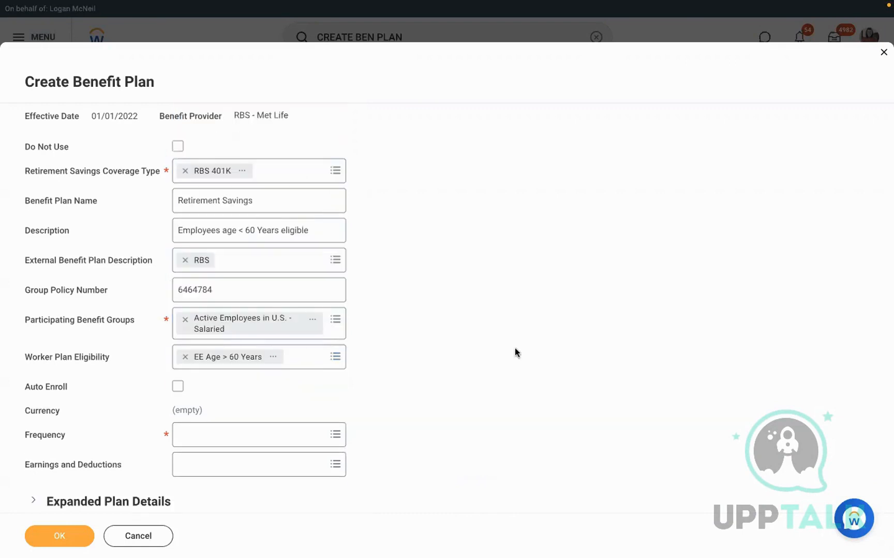
scroll(515, 348, down, 3)
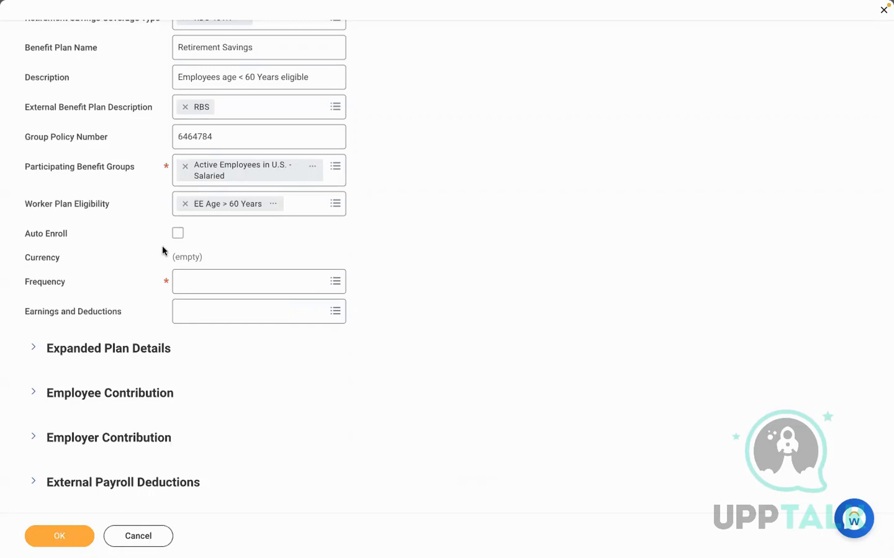
Leave Auto Enroll off after toggling it, and set the plan Frequency to Monthly
click(178, 234)
click(178, 234)
click(221, 284)
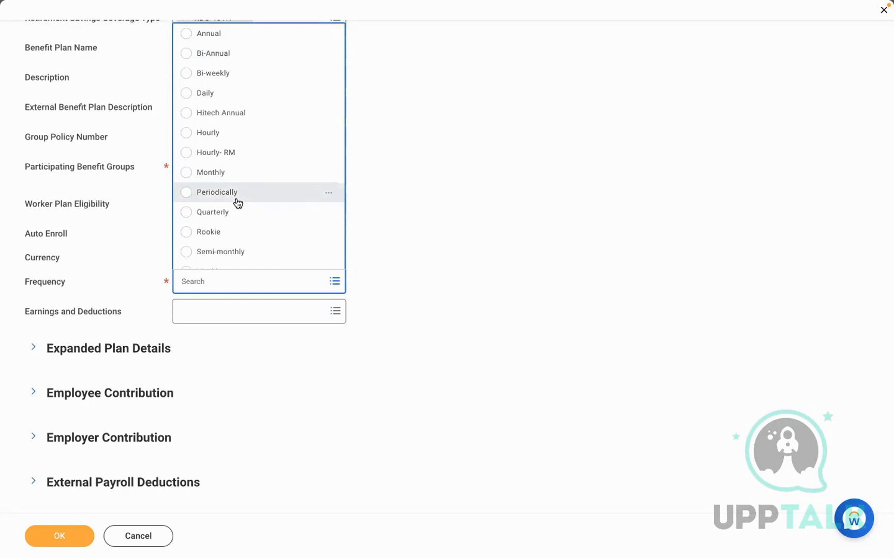
click(218, 173)
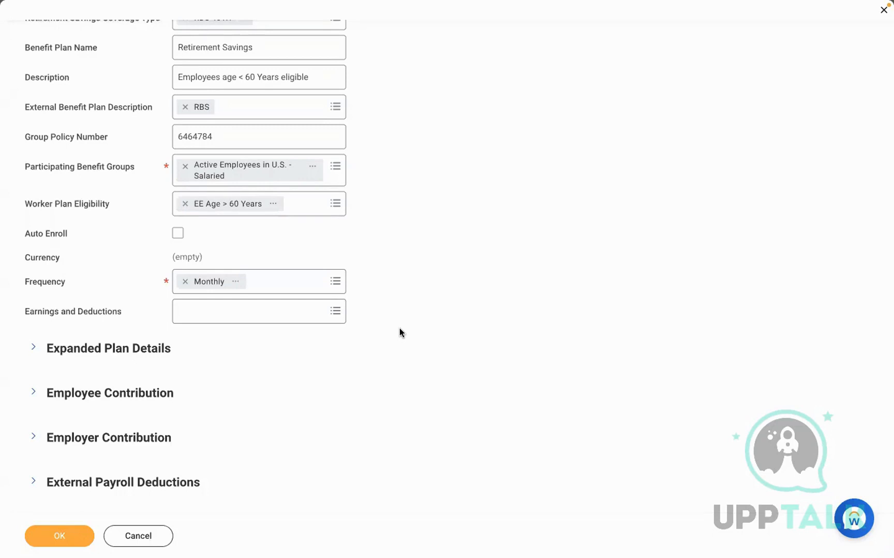
click(55, 349)
Write 'The 401K RBS plan is eligible only Salaried employees in USA and employee age less than60 Years.', fixing 'Salried'
click(283, 436)
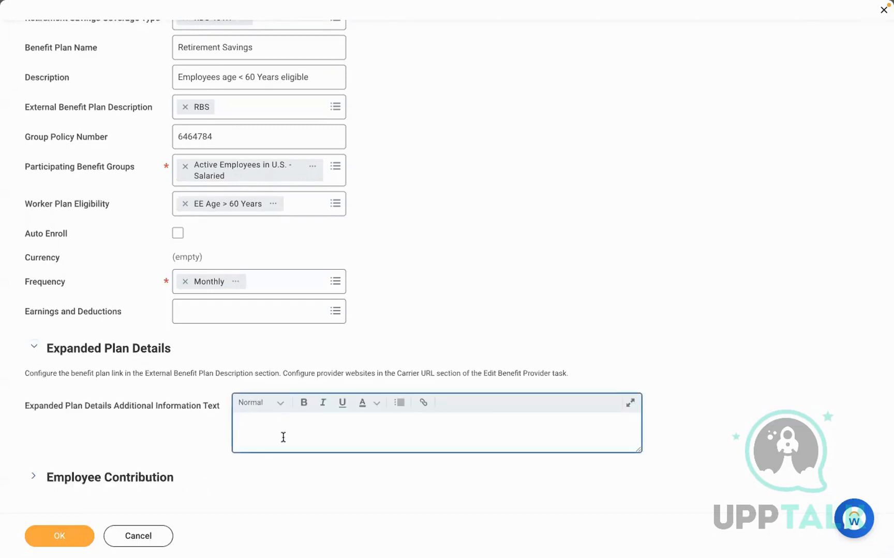
text(tHE)
key(BackSpace)
key(BackSpace)
key(BackSpace)
text(The 401K RBS plan is eligi)
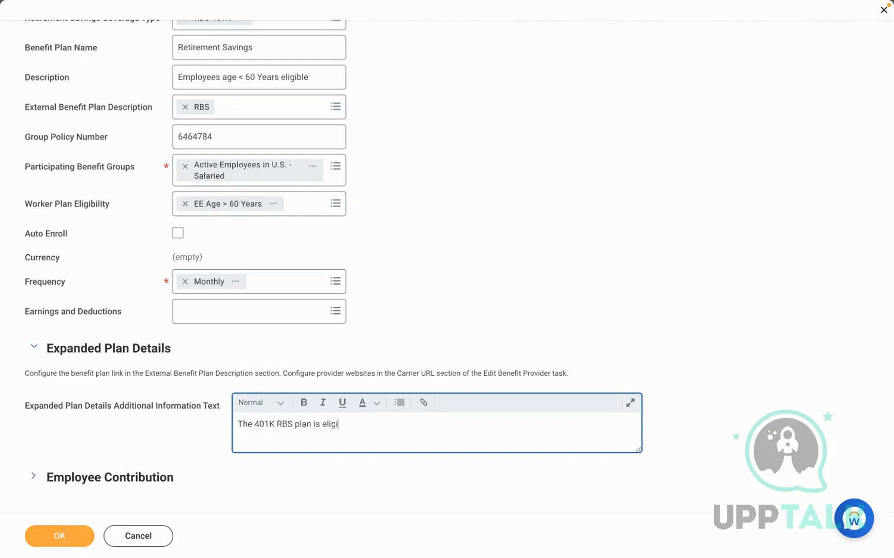
text(ble only employ)
key(BackSpace)
key(BackSpace)
key(BackSpace)
key(BackSpace)
key(BackSpace)
key(BackSpace)
text(Salried employees )
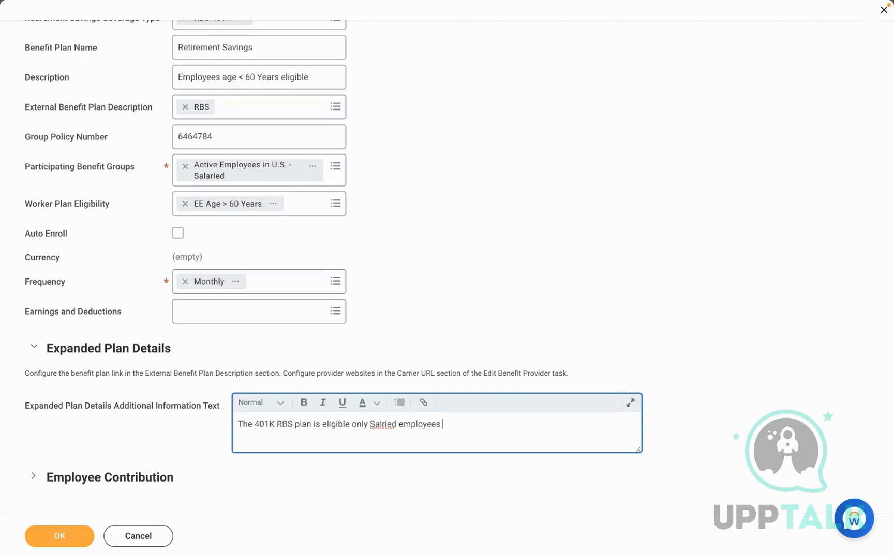
text(in USA and employee age less)
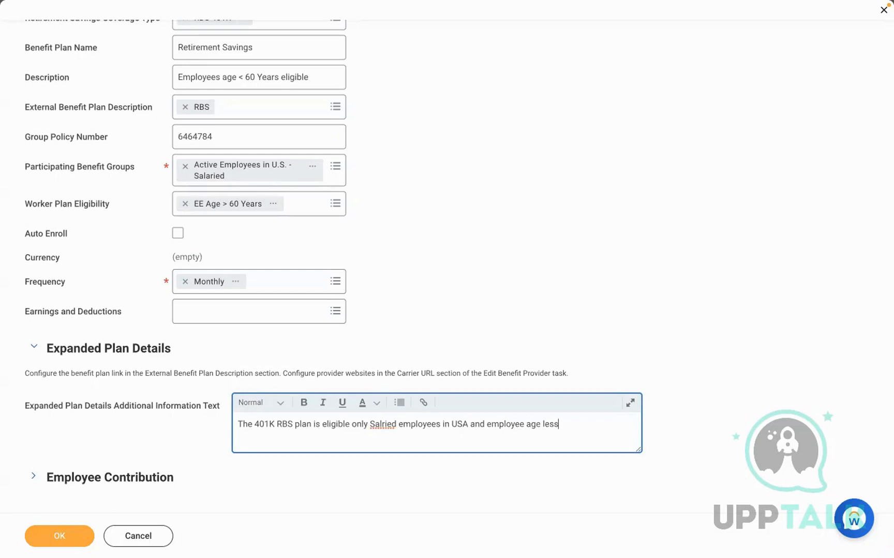
text( than60 Years.)
click(383, 424)
right_click(383, 424)
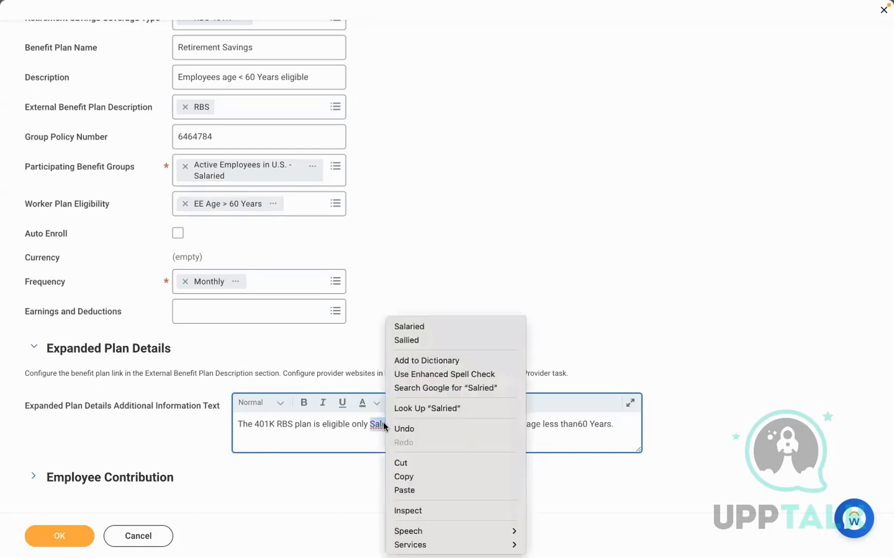
click(439, 328)
click(715, 449)
scroll(716, 448, down, 2)
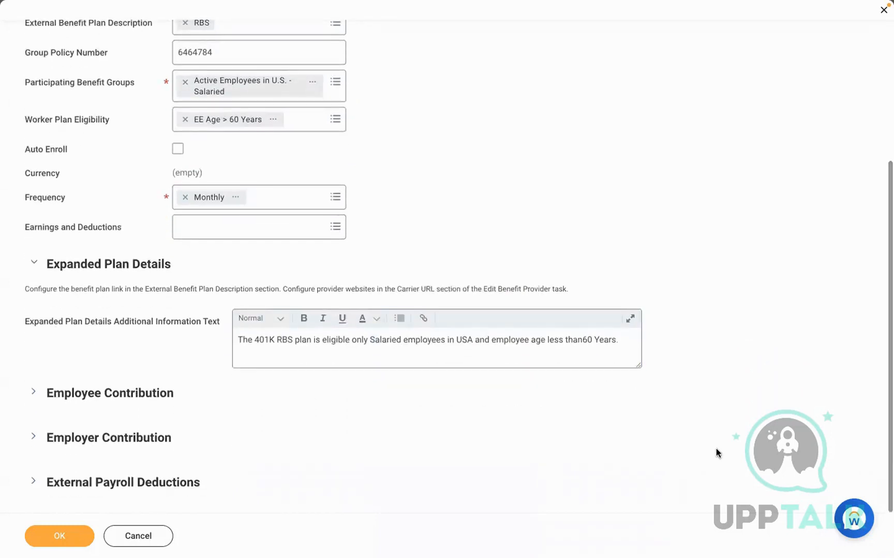
Set the employee Contribution Amount Minimum to 0 and Maximum to 500
click(154, 394)
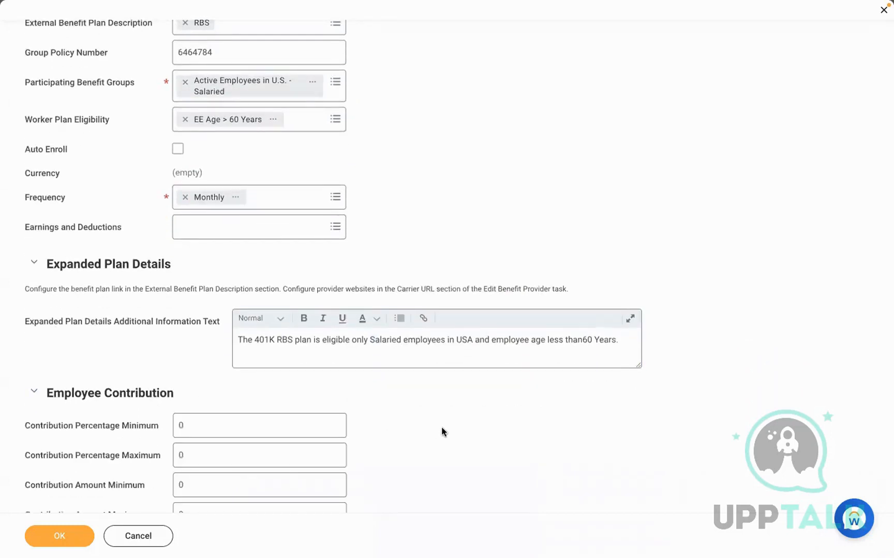
scroll(441, 432, down, 3)
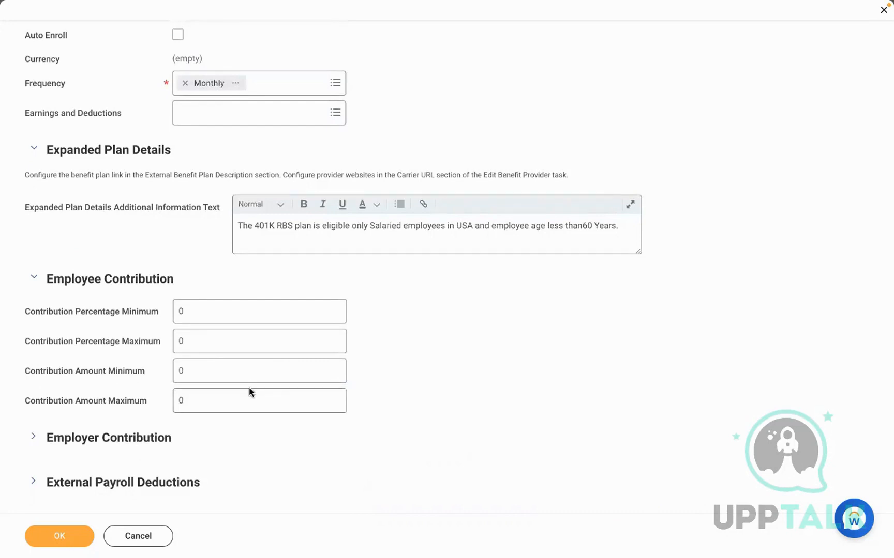
click(196, 366)
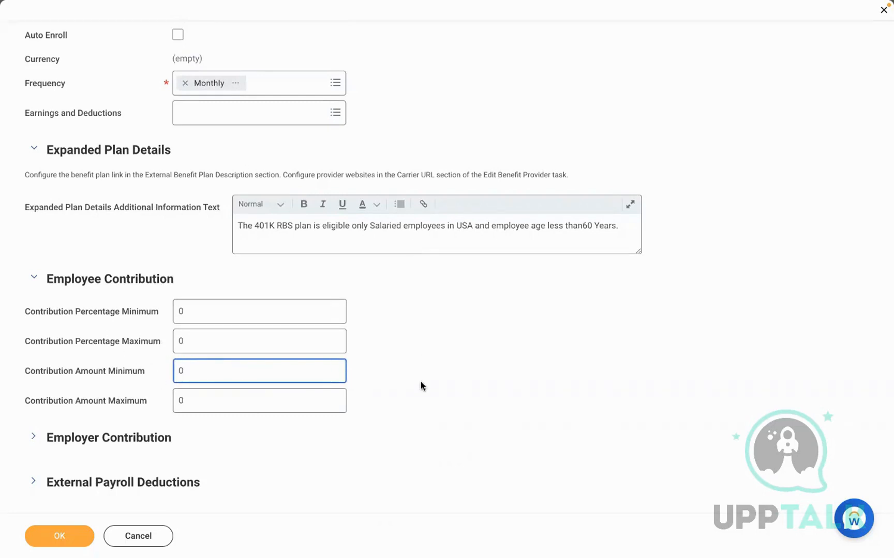
click(420, 381)
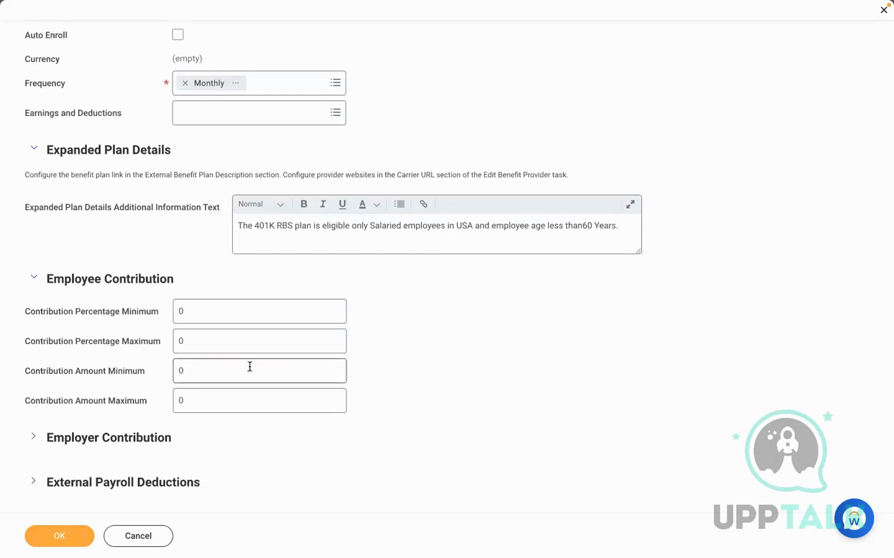
click(224, 367)
key(BackSpace)
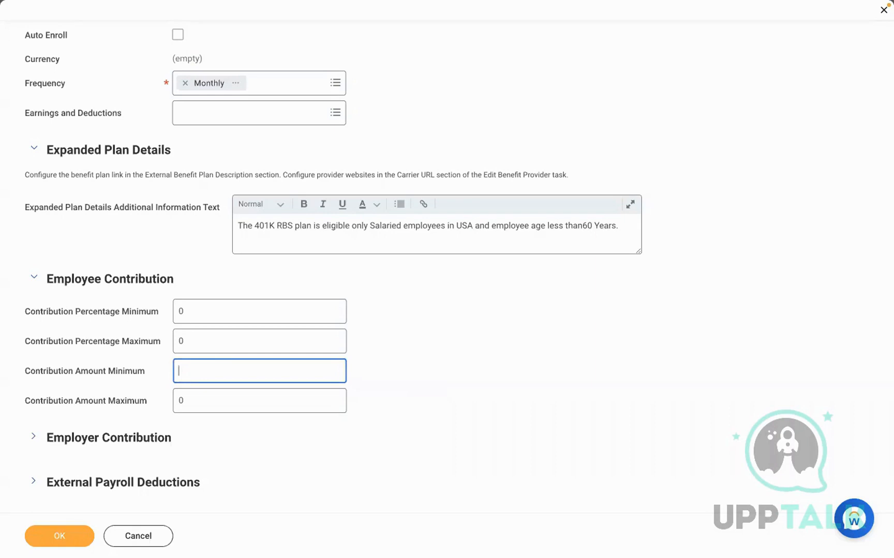
text(0)
click(205, 399)
key(BackSpace)
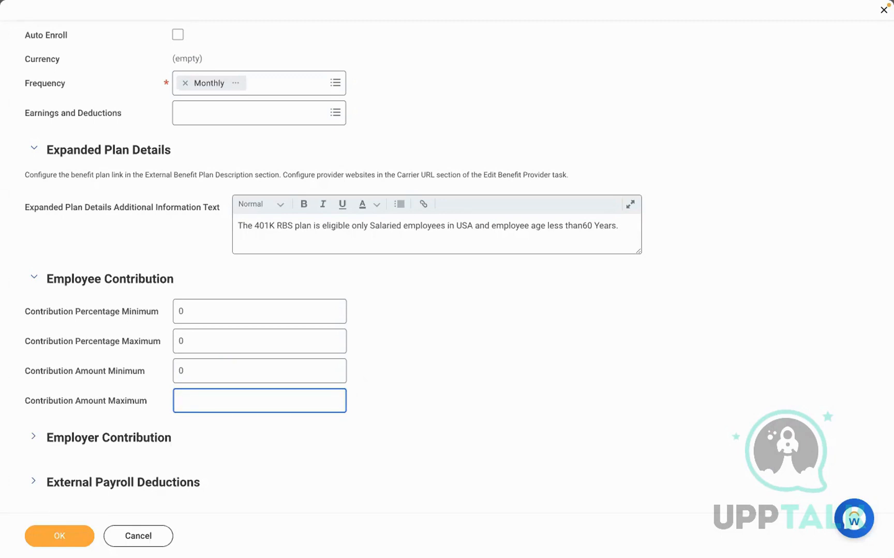
text(0)
key(BackSpace)
text(500)
click(497, 417)
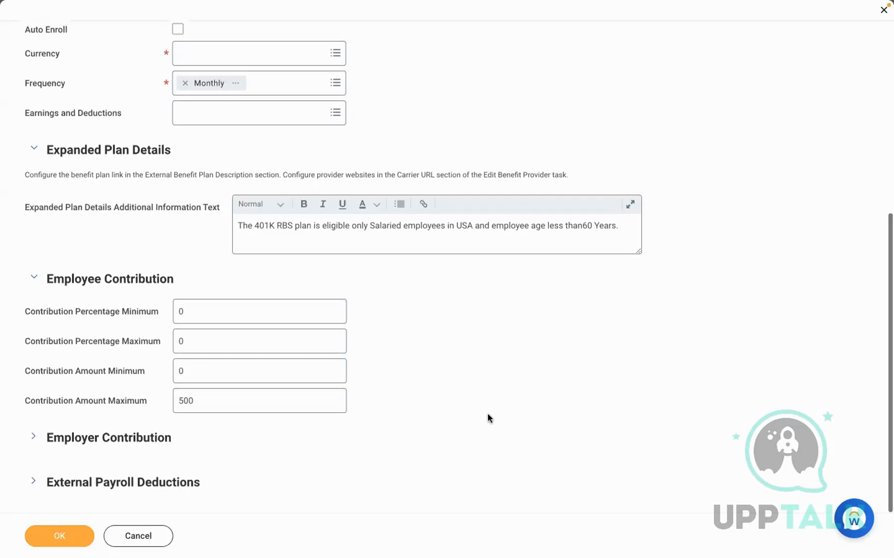
Give the employer a flat 500 contribution and change the employee maximum to 18500
click(81, 445)
scroll(490, 417, down, 2)
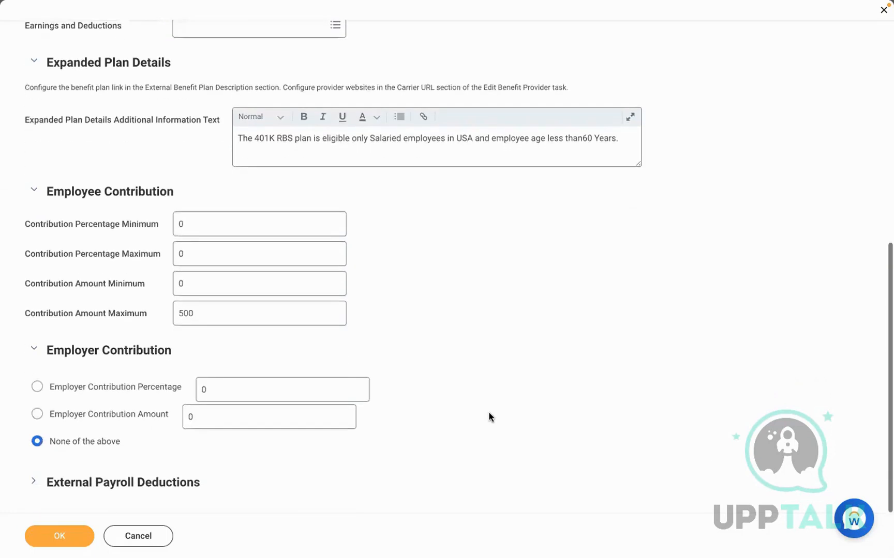
click(214, 419)
key(BackSpace)
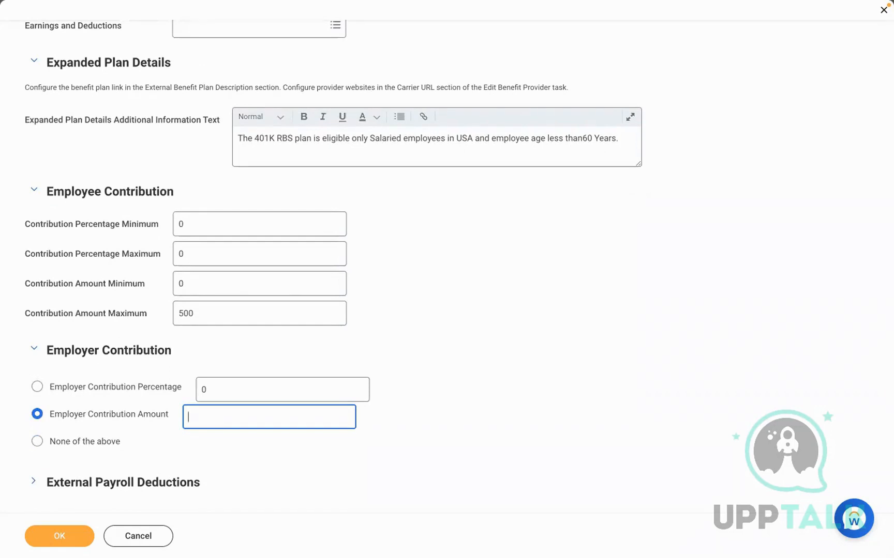
text(500)
click(459, 405)
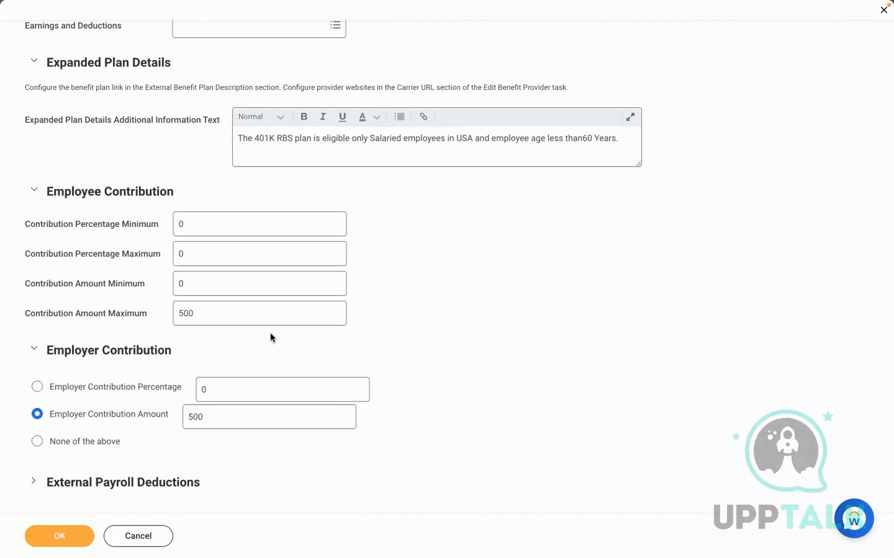
click(213, 315)
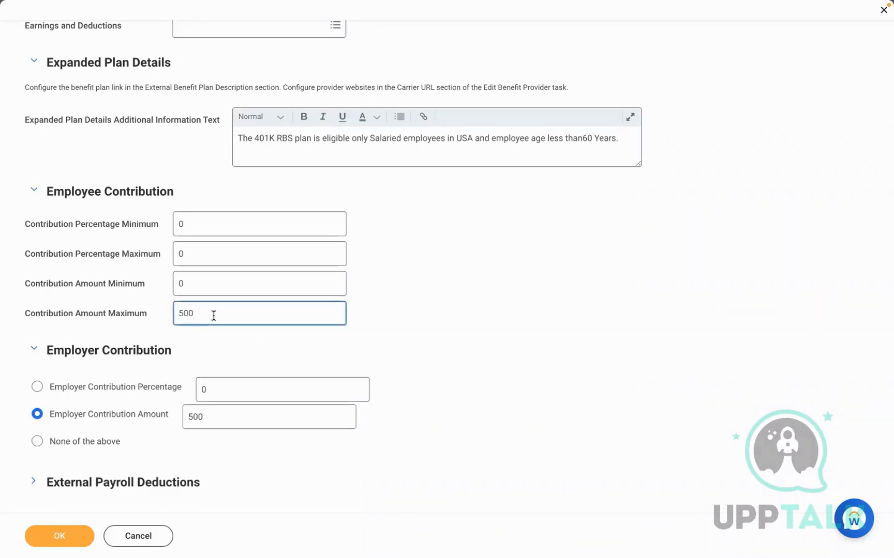
key(BackSpace)
key(BackSpace)
key(BackSpace)
text(18500)
click(531, 338)
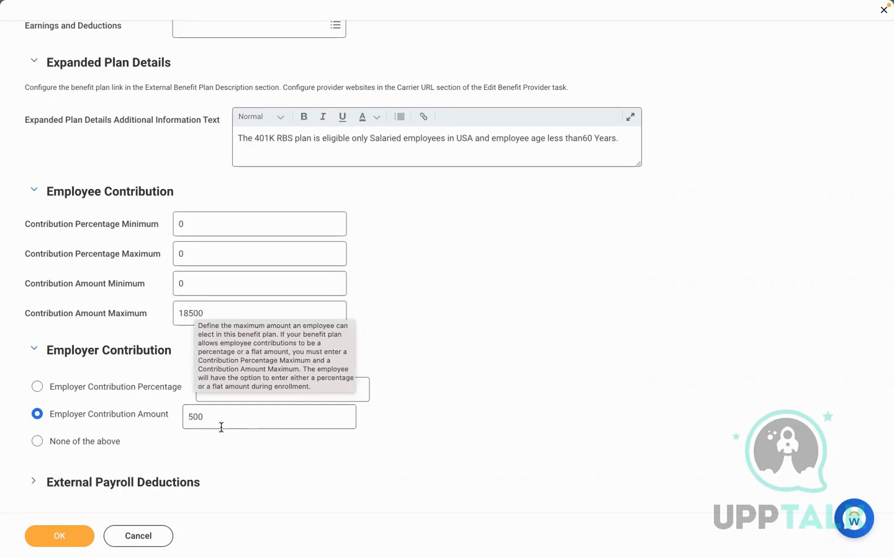
Correct the employer flat contribution to 100 and the employee maximum back to 500
click(74, 447)
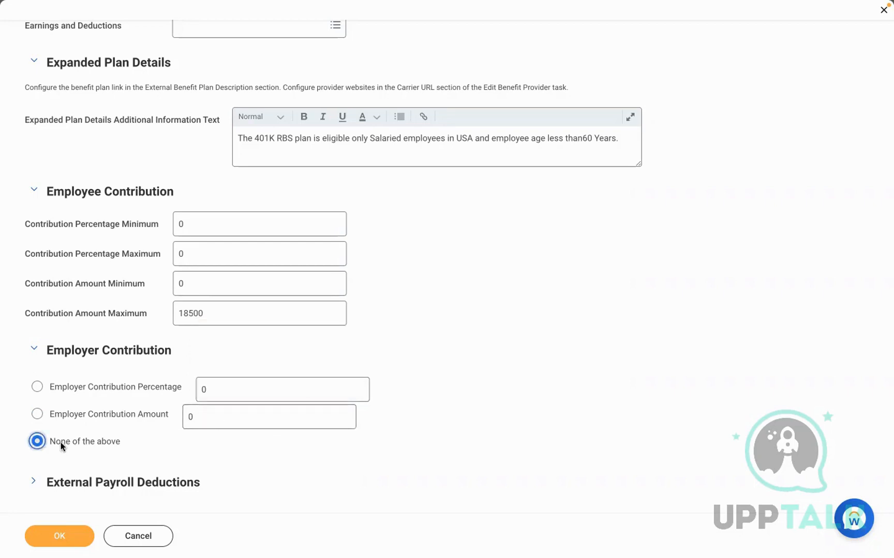
click(123, 415)
click(228, 406)
key(BackSpace)
text(100)
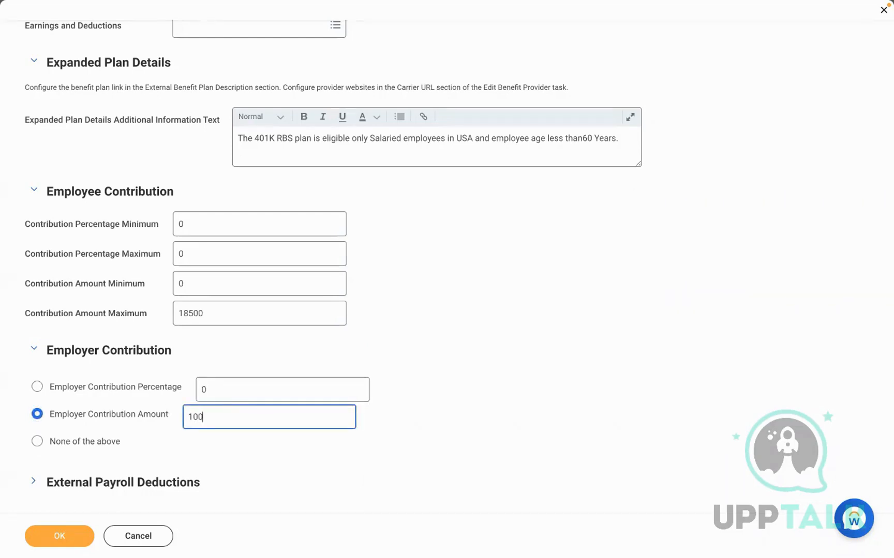
click(211, 315)
key(BackSpace)
key(BackSpace)
key(BackSpace)
key(BackSpace)
key(BackSpace)
text(500)
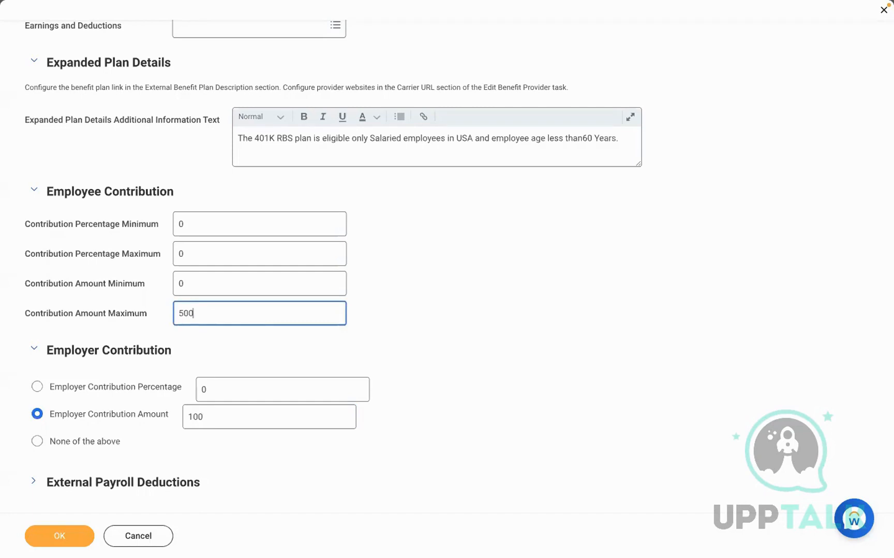
click(392, 424)
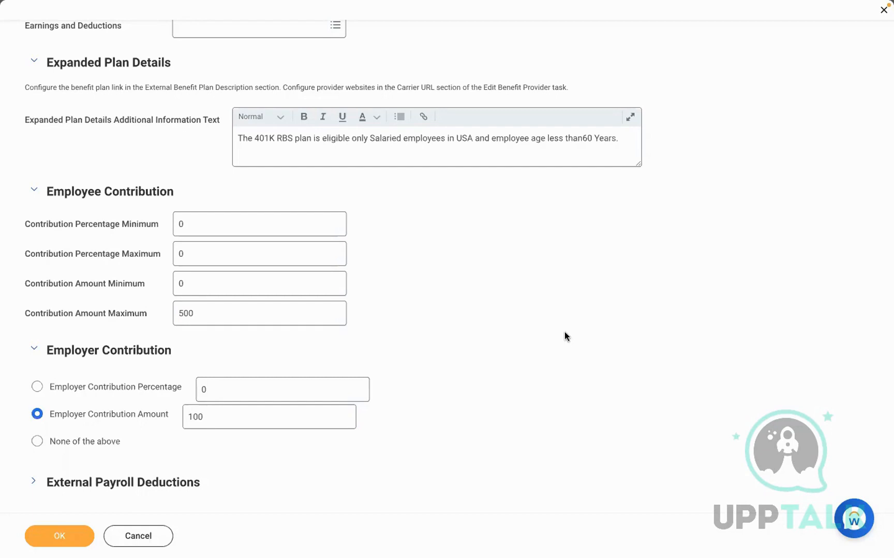
click(33, 481)
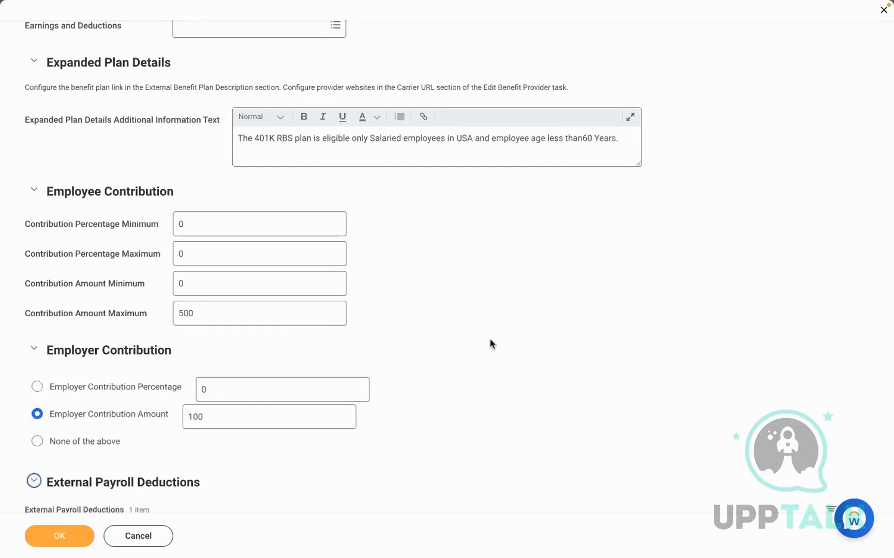
scroll(490, 341, down, 3)
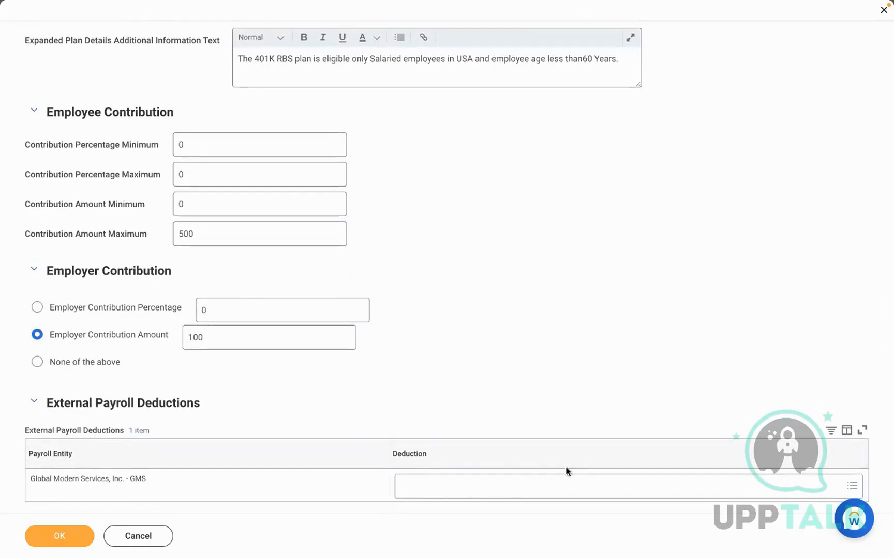
scroll(566, 468, up, 8)
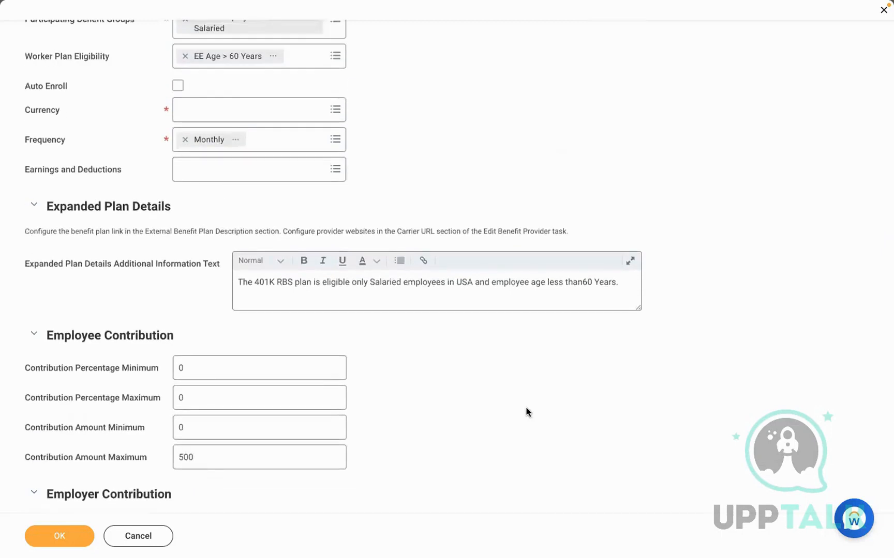
scroll(526, 412, down, 8)
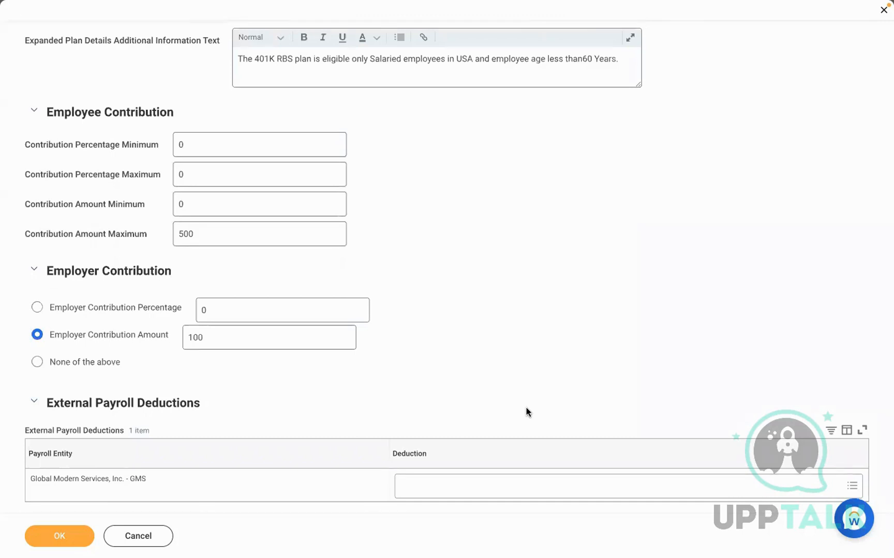
scroll(526, 408, up, 5)
scroll(526, 412, up, 1)
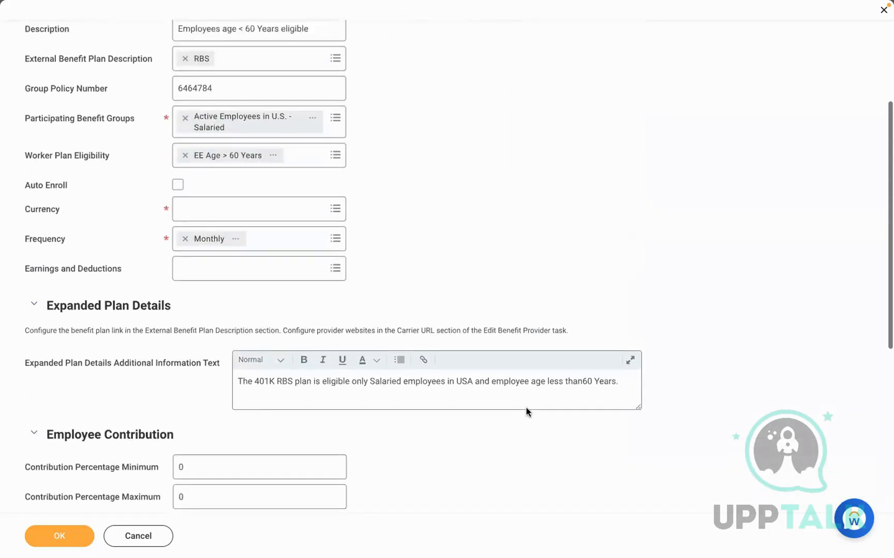
click(216, 272)
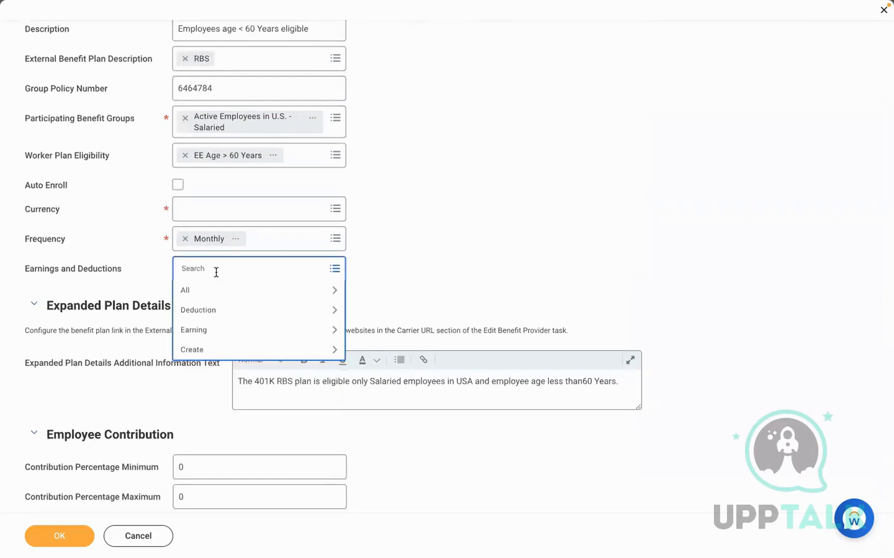
click(418, 267)
scroll(419, 265, down, 3)
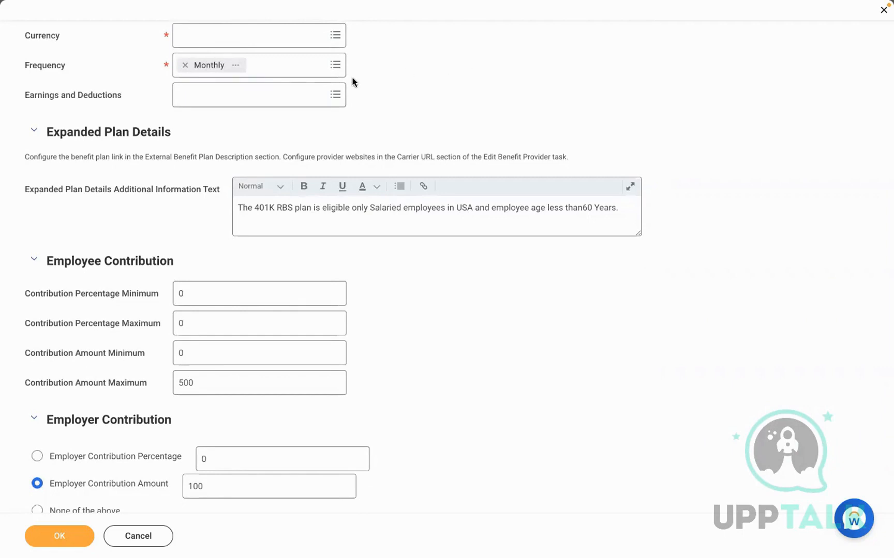
click(283, 96)
text(401k)
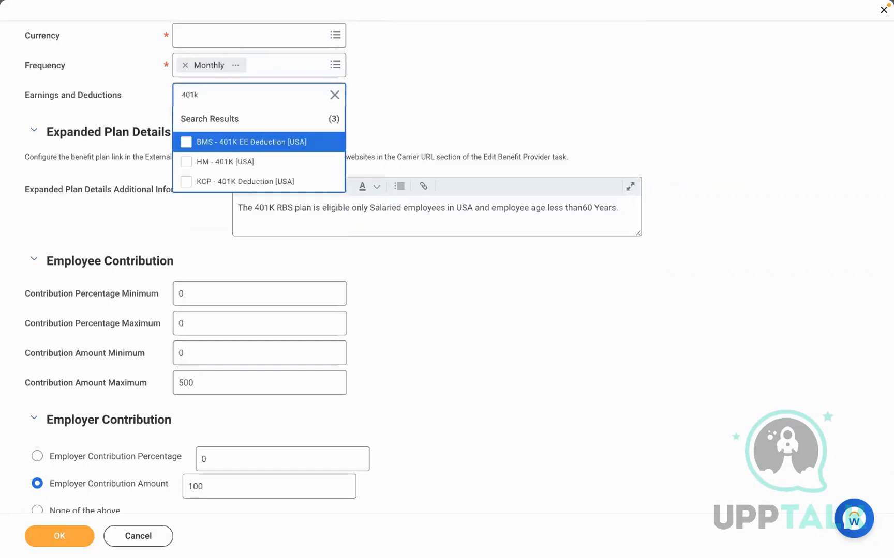
click(239, 182)
click(447, 101)
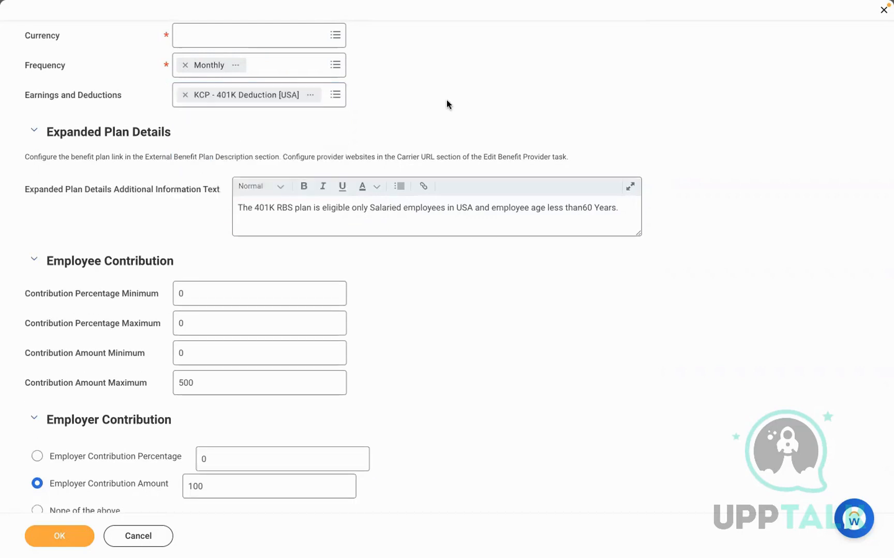
click(185, 95)
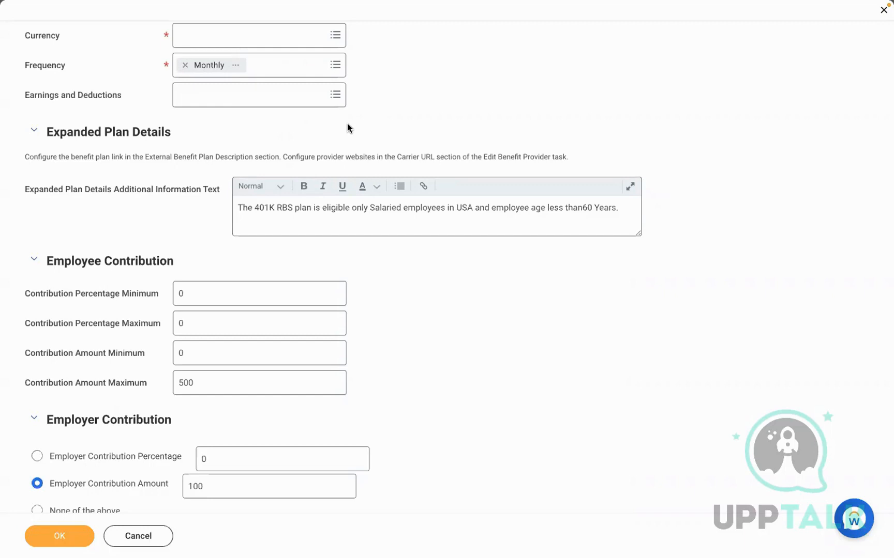
Search '401k' earnings, map KCP - 401K Deduction [USA], then remove that mapping
click(248, 104)
text(40)
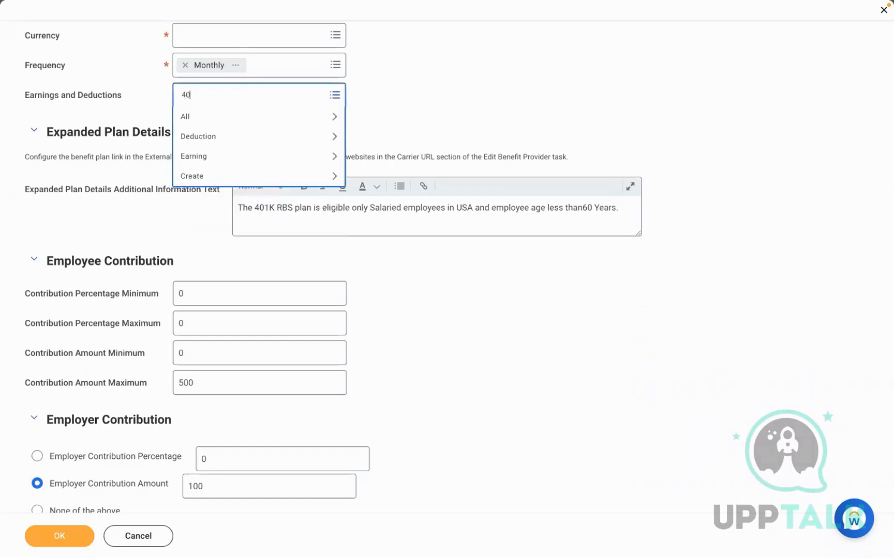
text(1k)
key(Return)
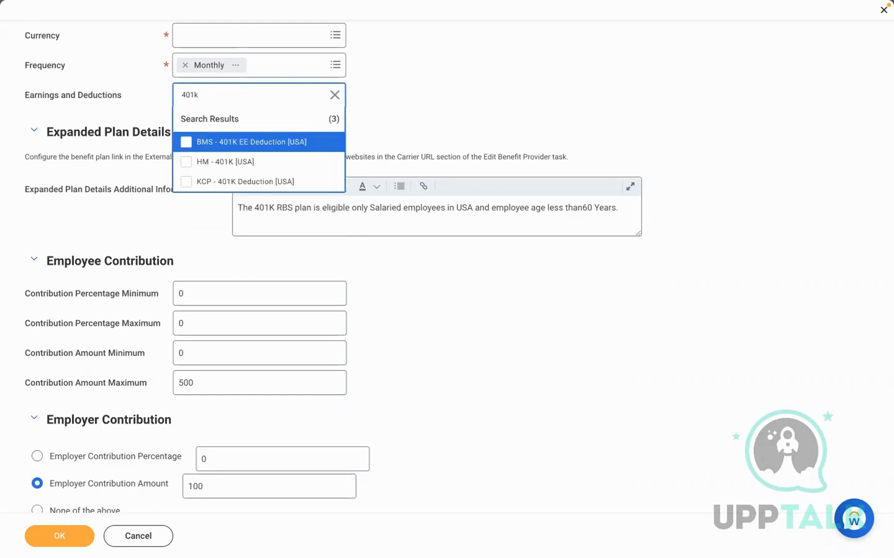
click(211, 181)
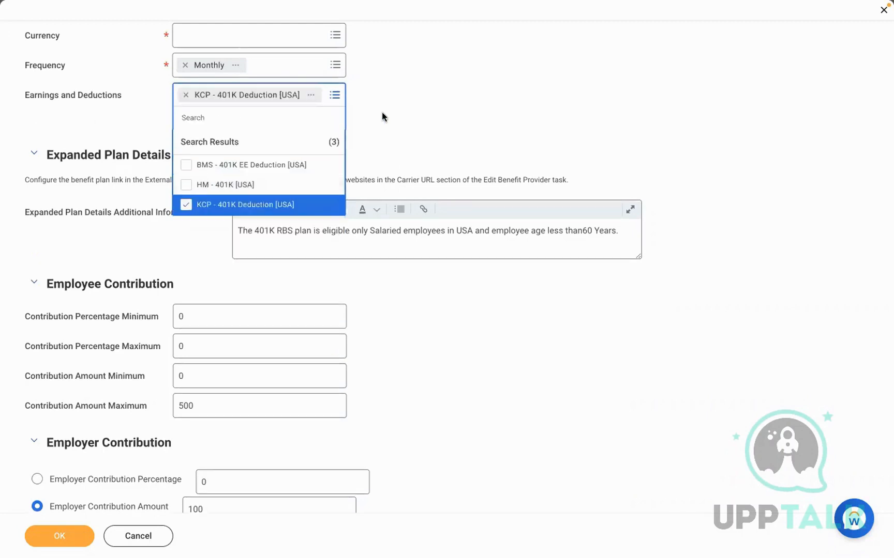
click(382, 111)
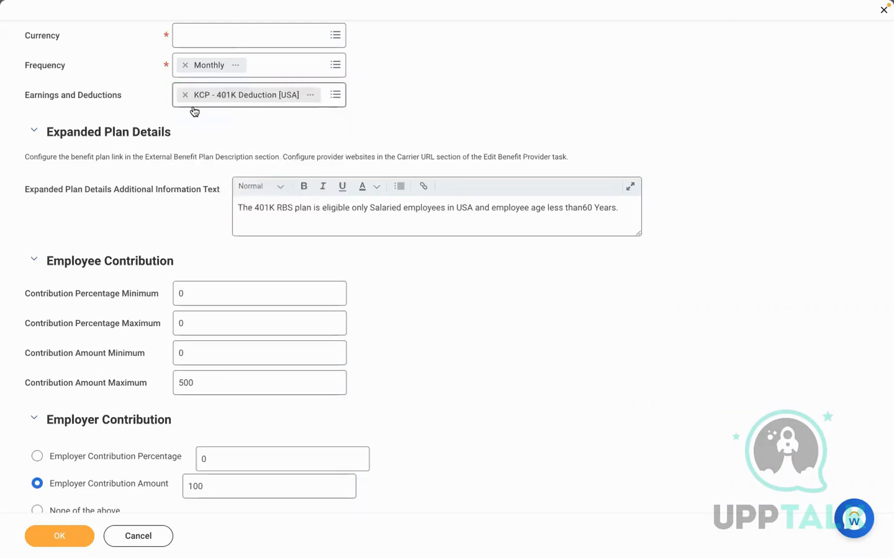
click(184, 95)
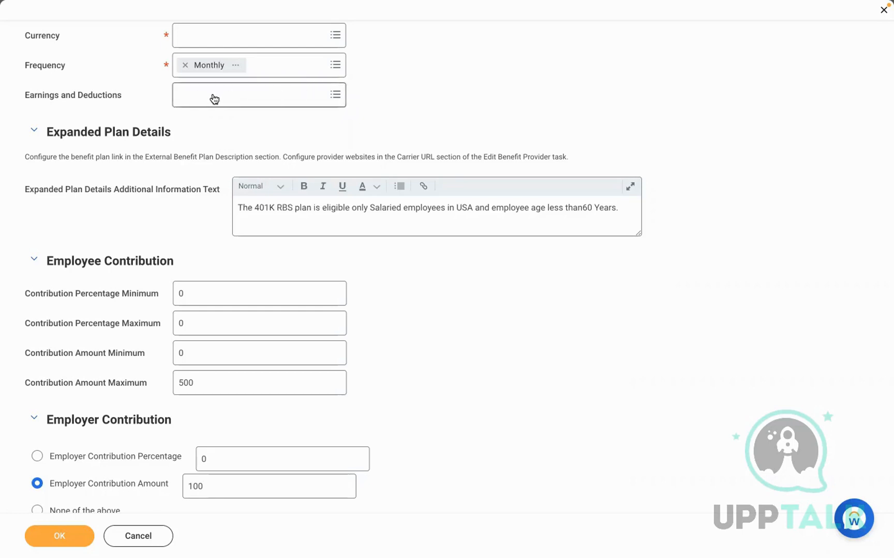
Submit the plan and review the missing-currency error
scroll(622, 435, down, 3)
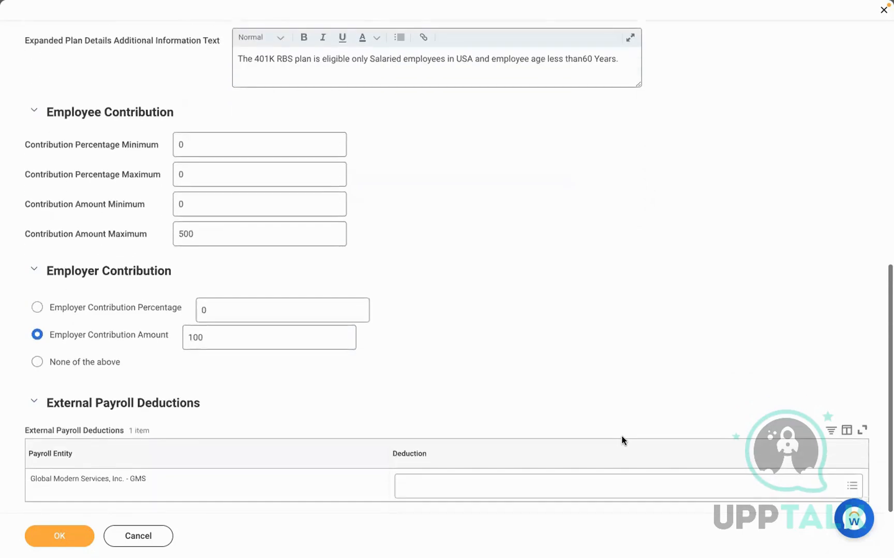
click(80, 536)
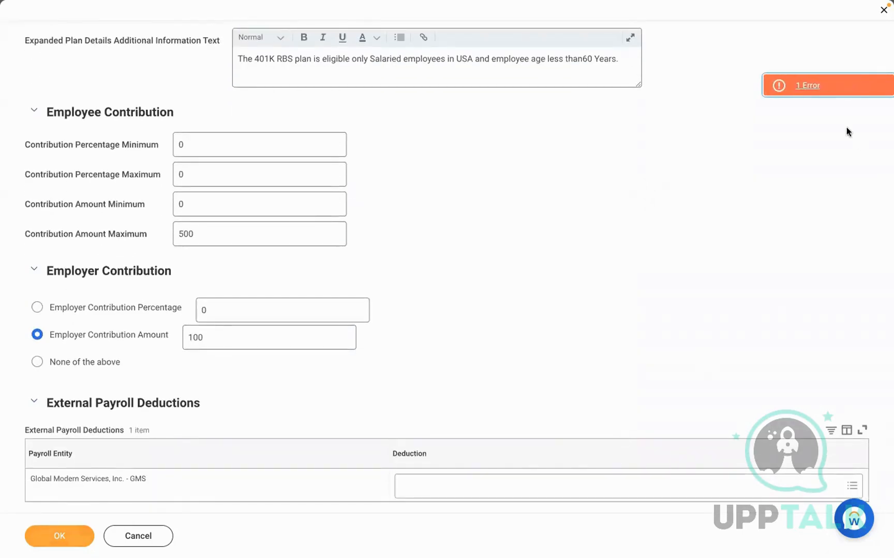
click(799, 87)
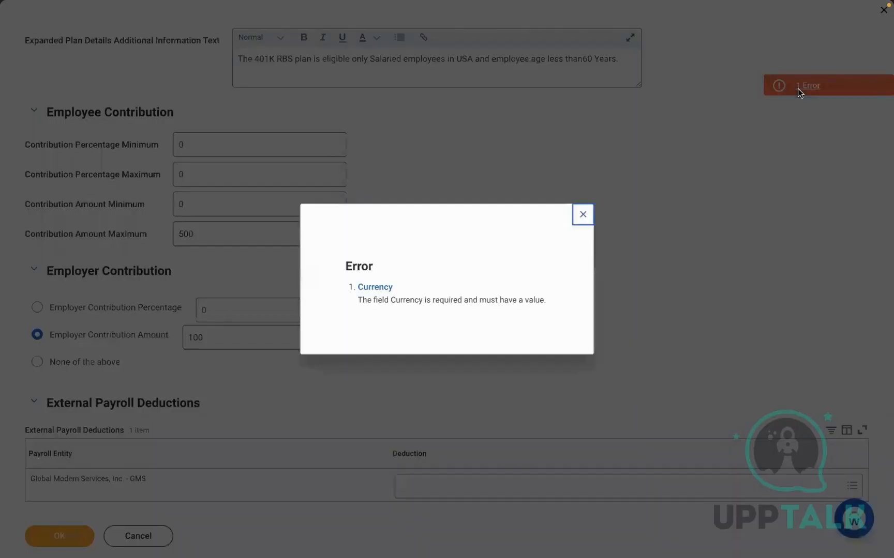
click(583, 214)
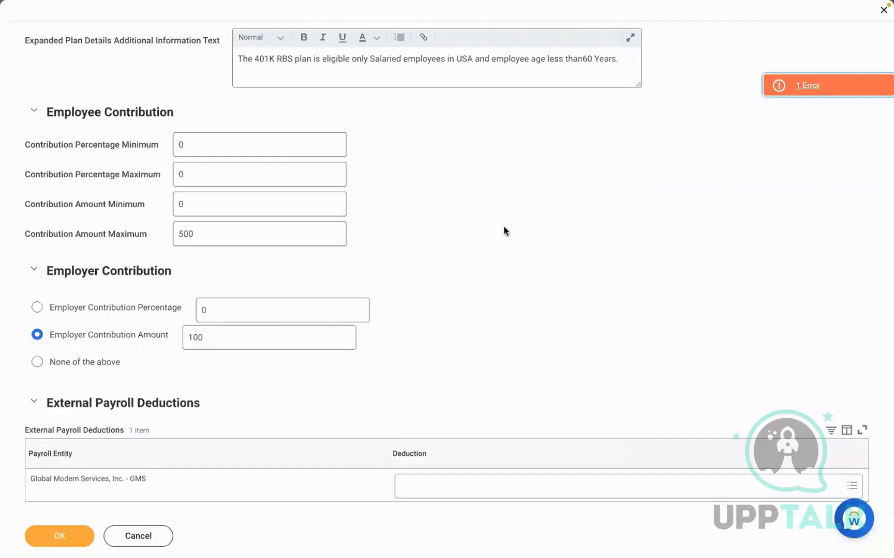
Set the plan currency to USD and save the retirement savings plan
scroll(504, 231, up, 1)
scroll(504, 230, up, 7)
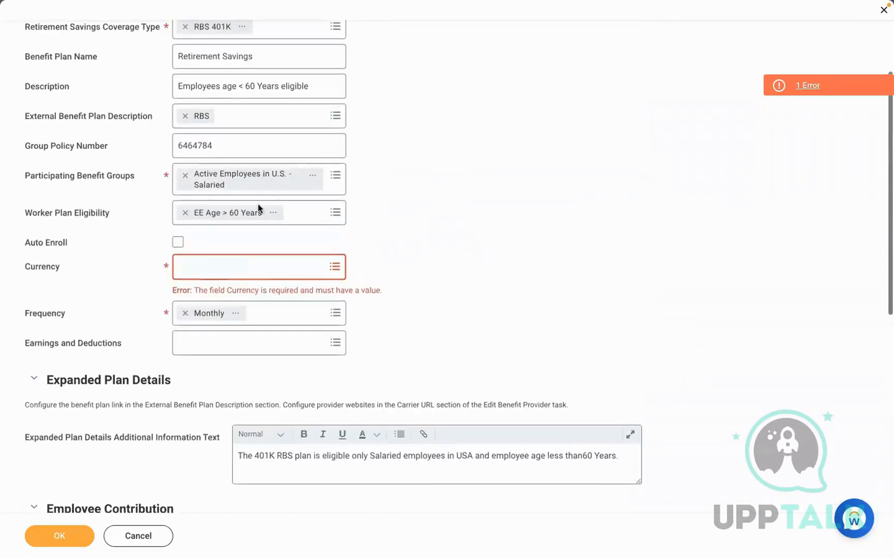
click(205, 270)
text(usd)
key(Return)
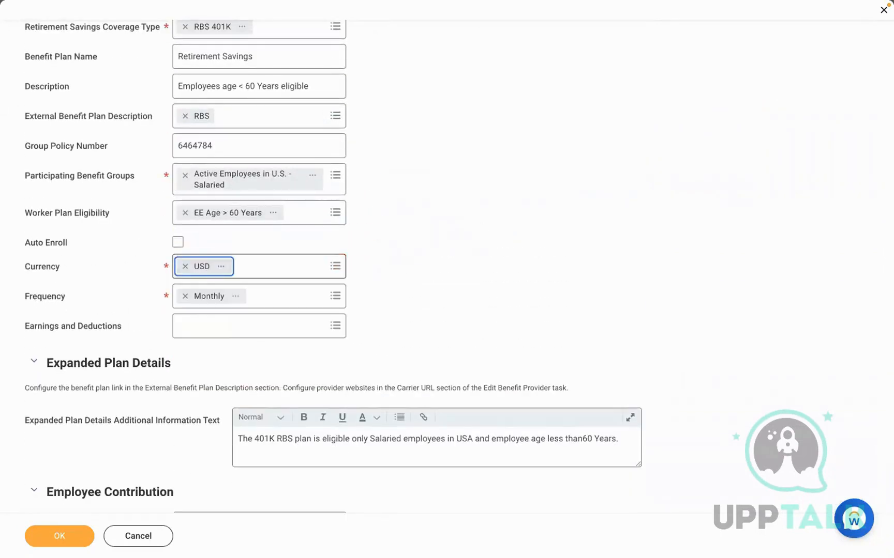
click(67, 537)
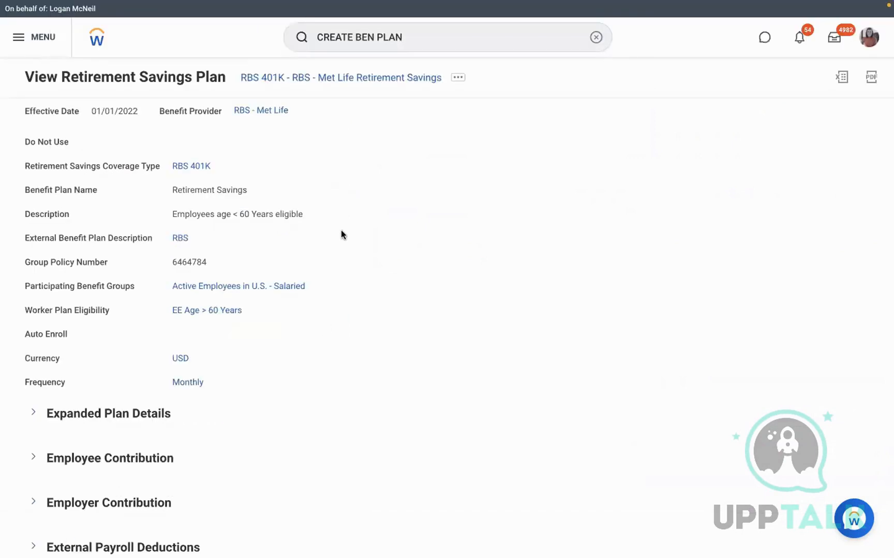
key(ctrl+Left)
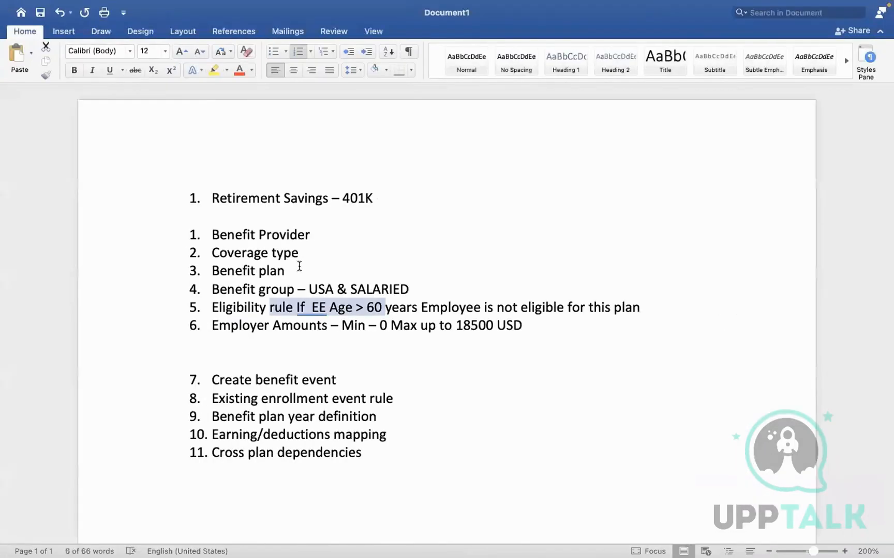
click(299, 266)
click(400, 287)
click(308, 339)
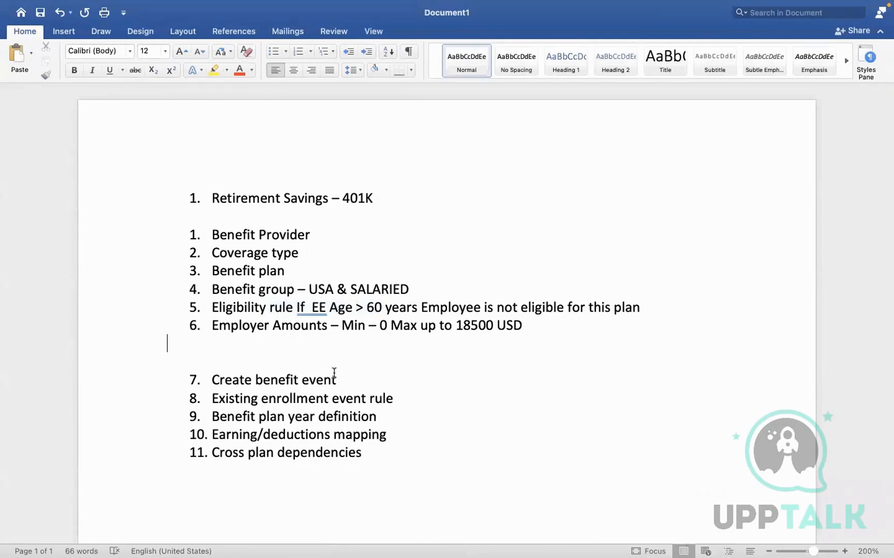
drag(343, 380, 227, 381)
click(391, 360)
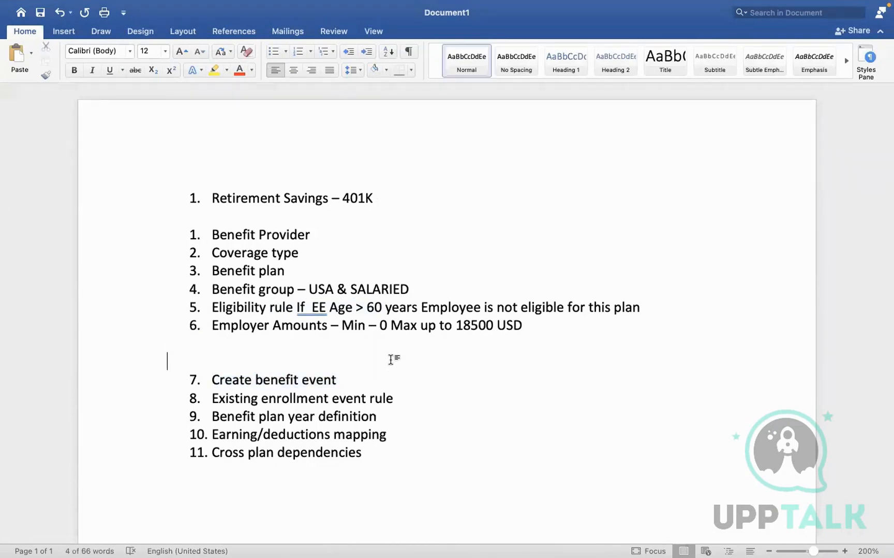
key(ctrl+Right)
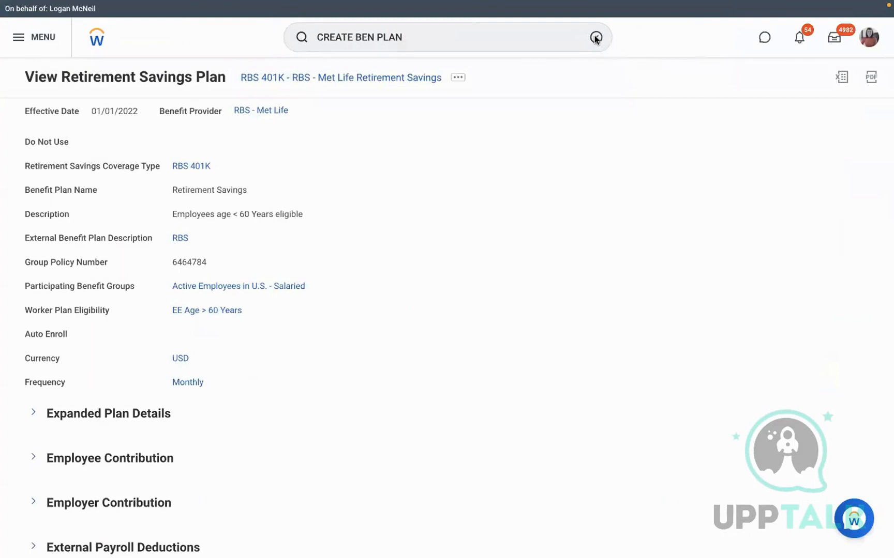
Start Create Benefit Event Type and name it 'RBS - 401K Retirement Savings'
click(596, 37)
text(create ben event)
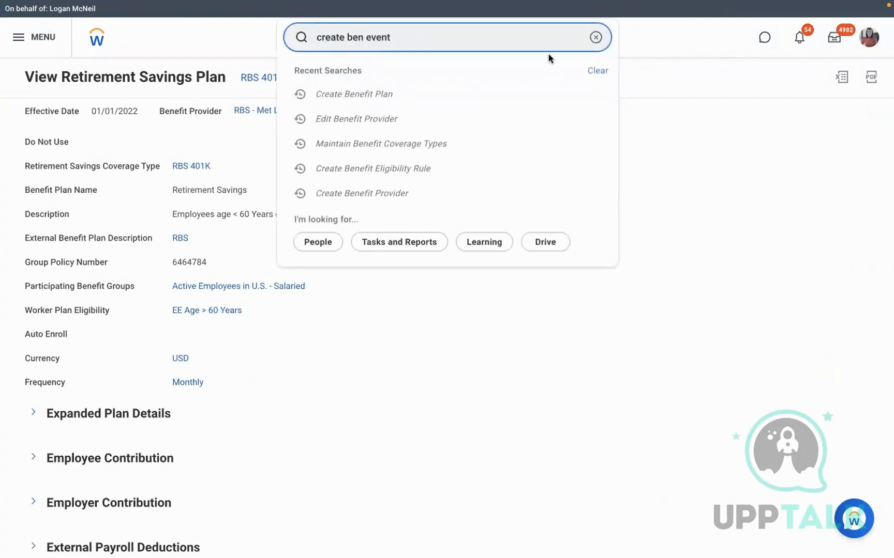
click(405, 76)
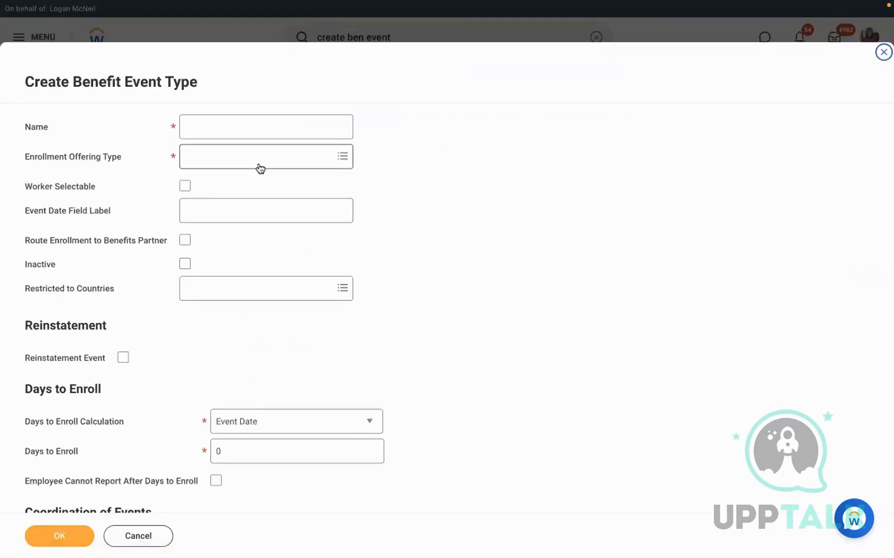
click(227, 127)
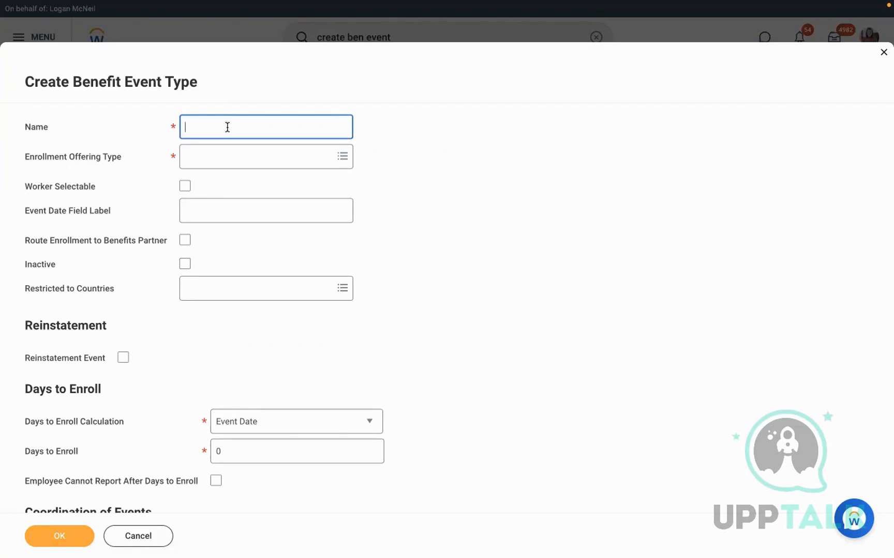
text(RBS - 401K Retirement Savings)
Choose RBS 401K as the enrollment offering type and make it worker selectable
click(237, 163)
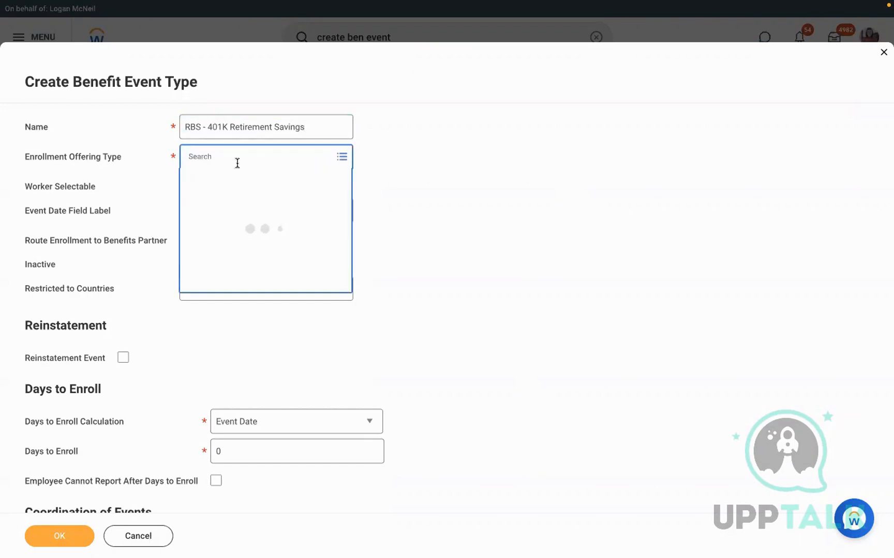
text(rbs)
key(Return)
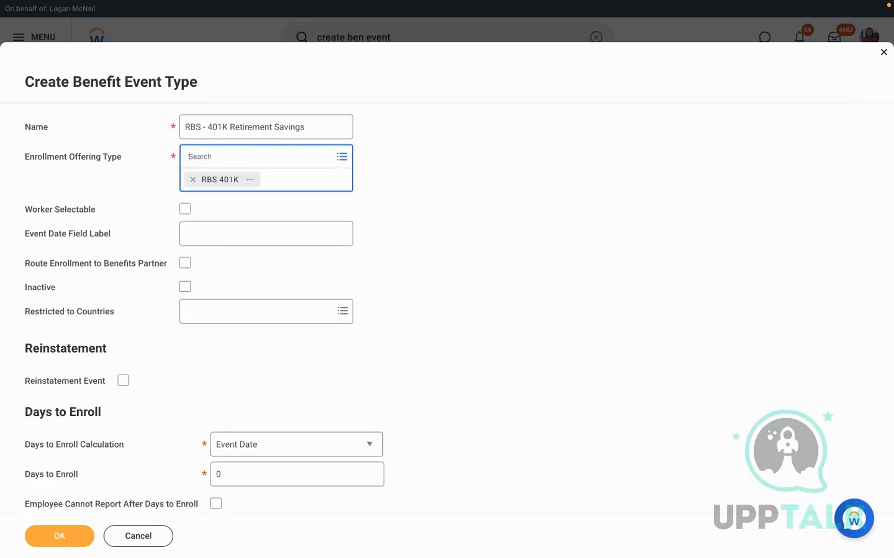
click(468, 241)
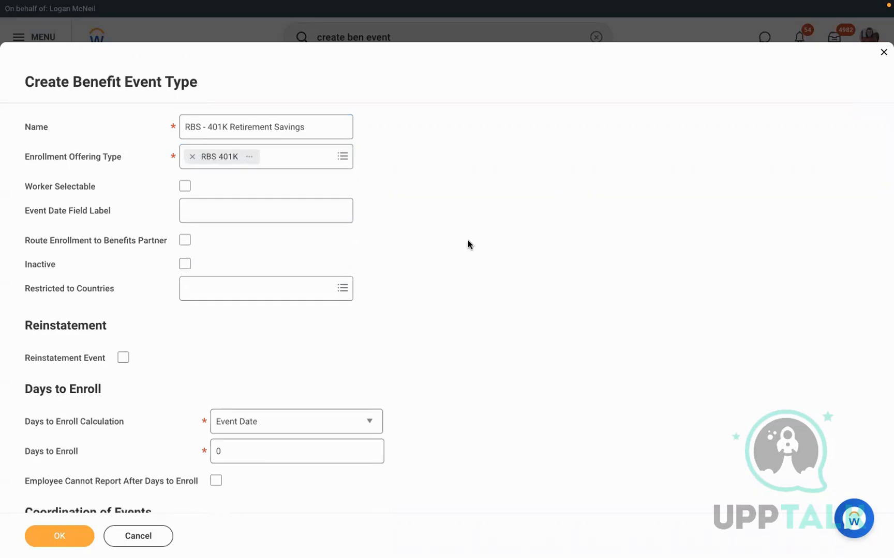
click(184, 186)
Label the event date field 'Effective date of the plan'
drag(22, 215, 147, 218)
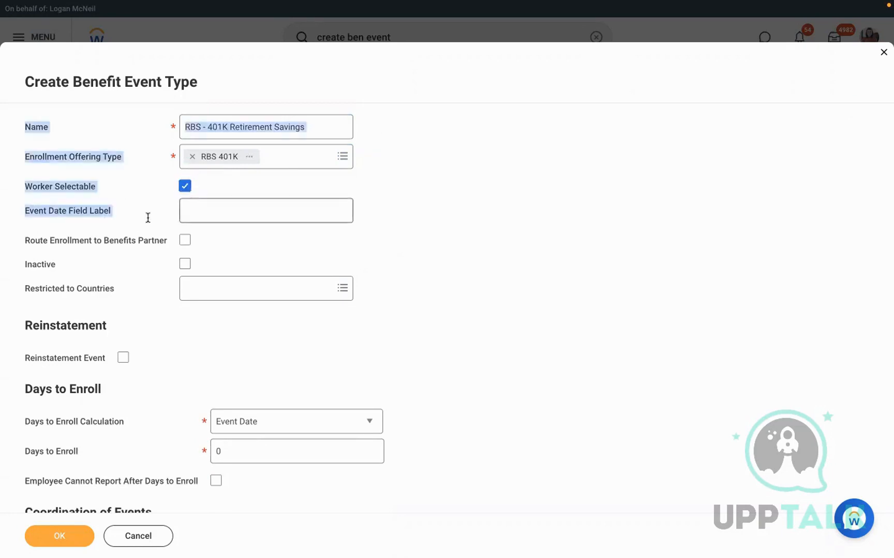
click(148, 217)
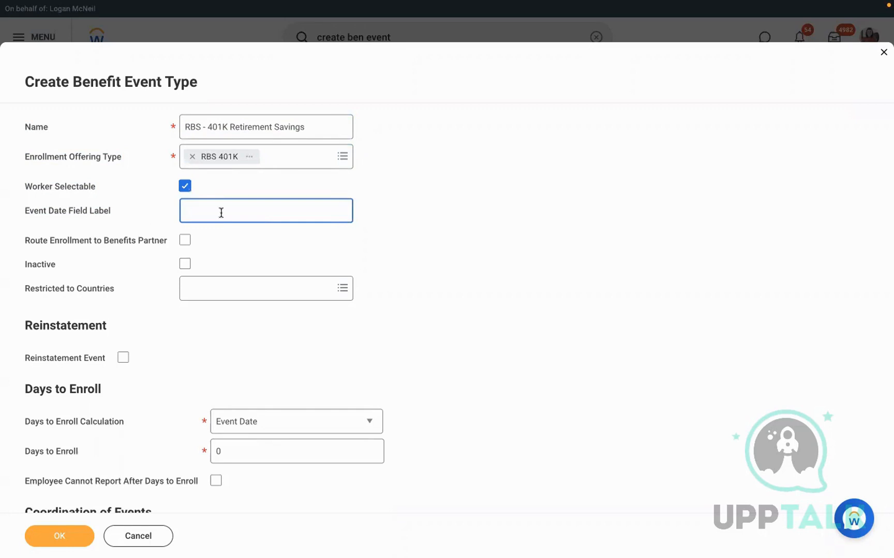
text(Effective date of the plan)
drag(16, 218, 70, 218)
click(168, 216)
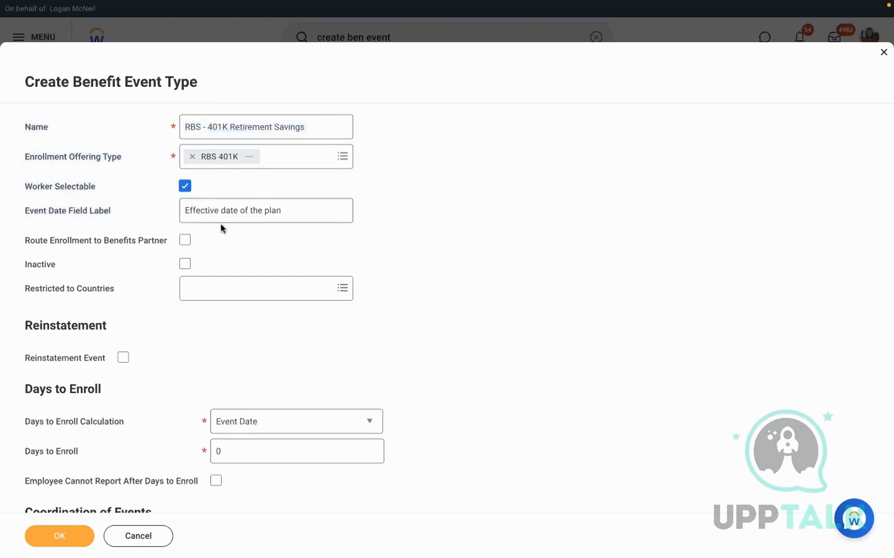
Route enrollment to the benefits partner and restrict to United States of America
click(185, 241)
text(usa)
key(Return)
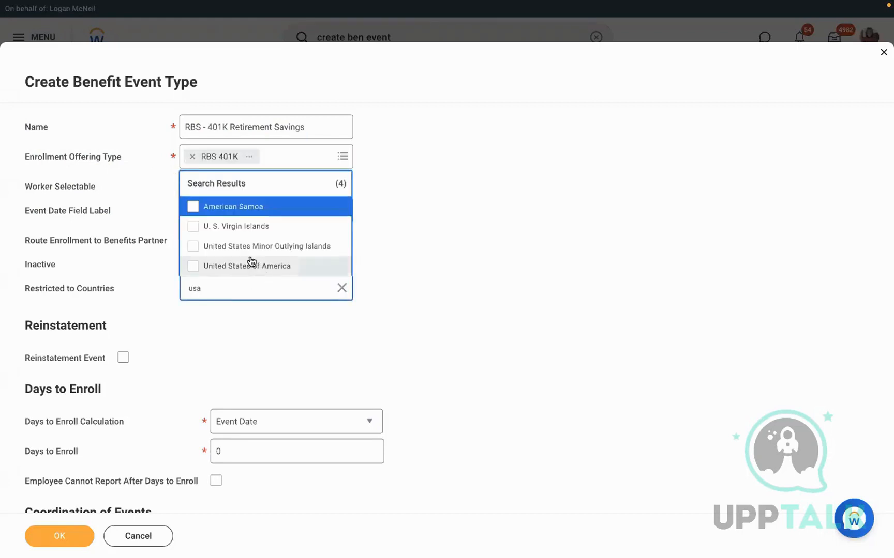
click(228, 265)
click(494, 239)
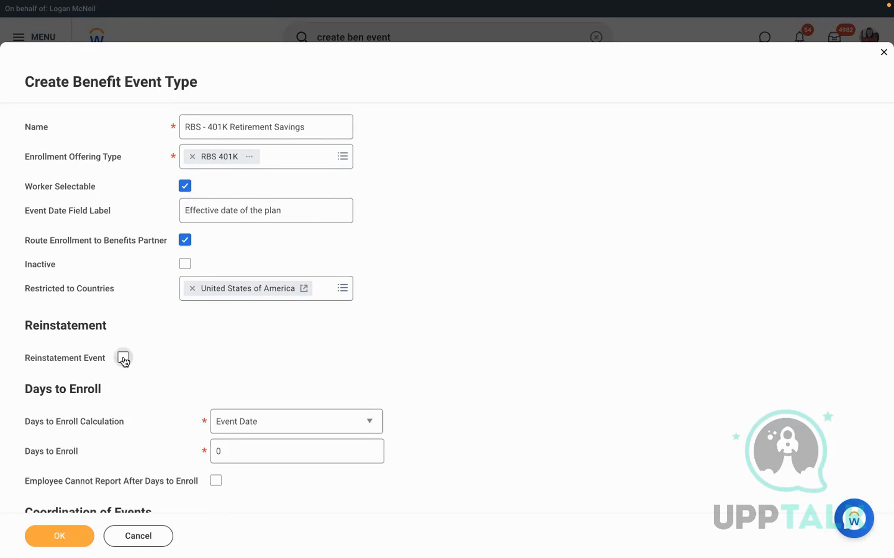
scroll(240, 361, down, 3)
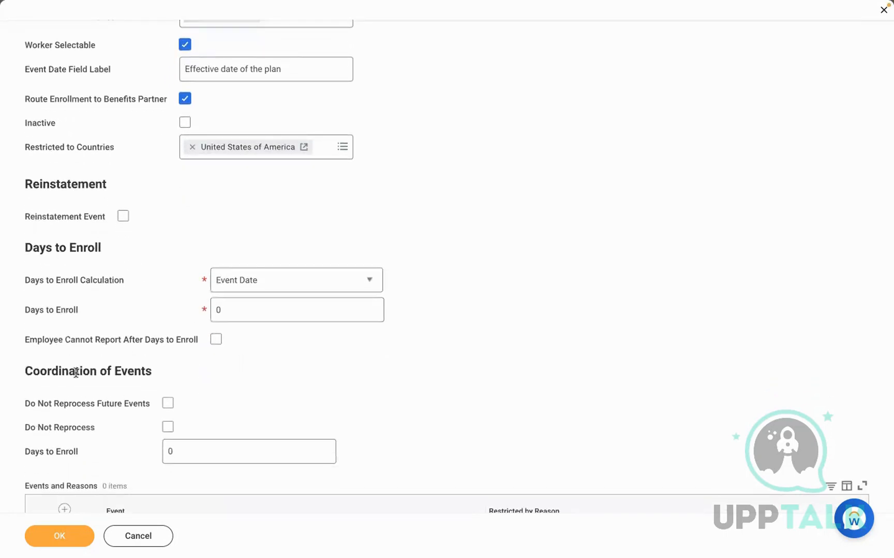
Keep Event Date as the calculation basis and allow 10 days to enroll
click(235, 289)
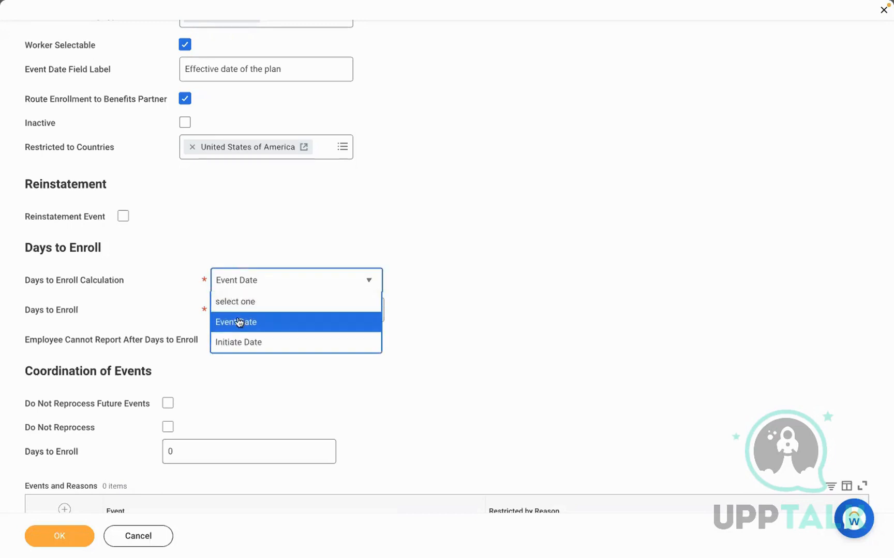
click(232, 322)
click(234, 283)
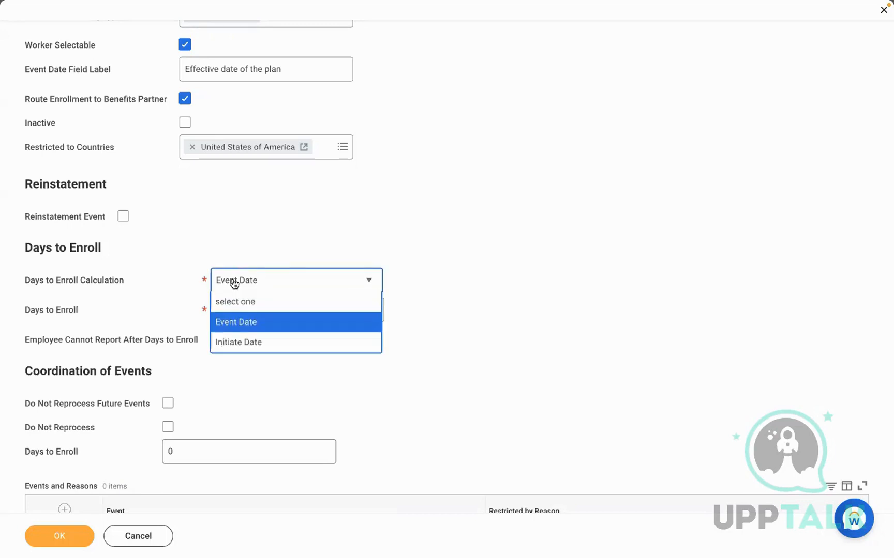
click(234, 324)
click(225, 310)
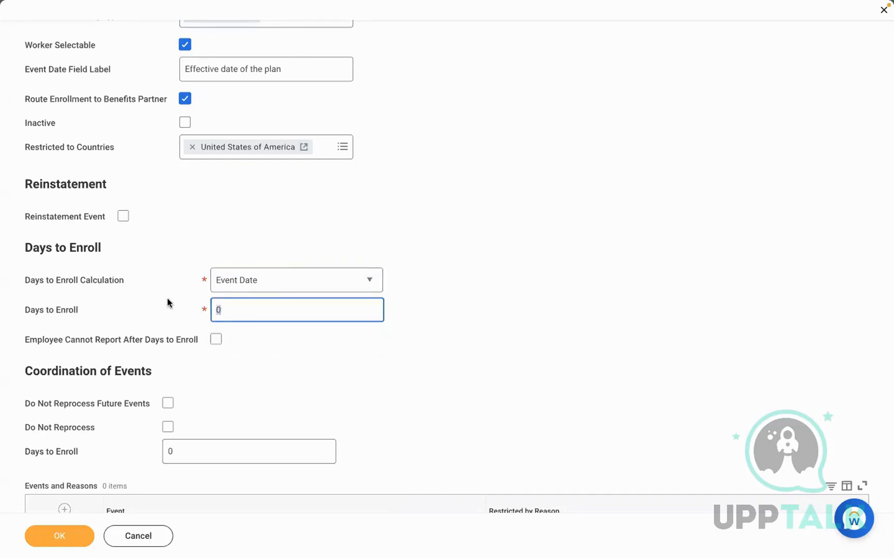
text(10)
click(206, 231)
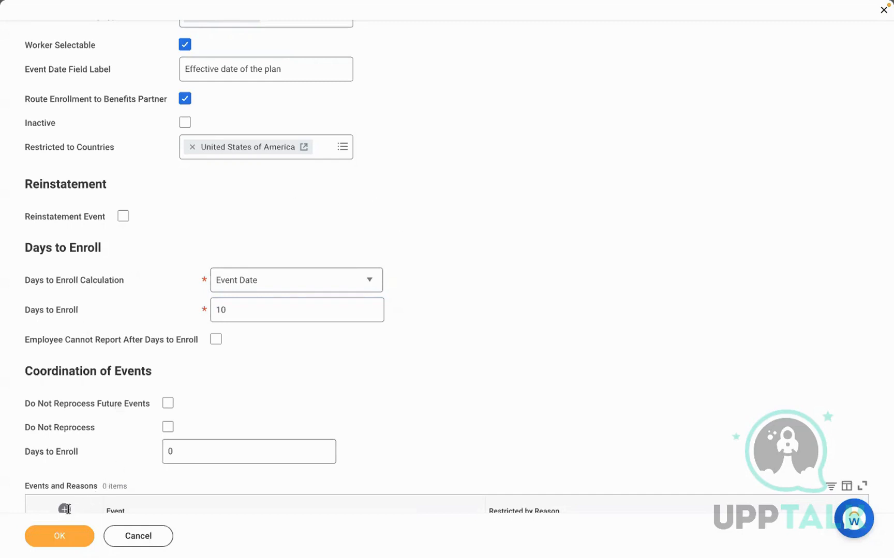
Review the form and submit the RBS - 401K Retirement Savings event type
scroll(524, 397, down, 3)
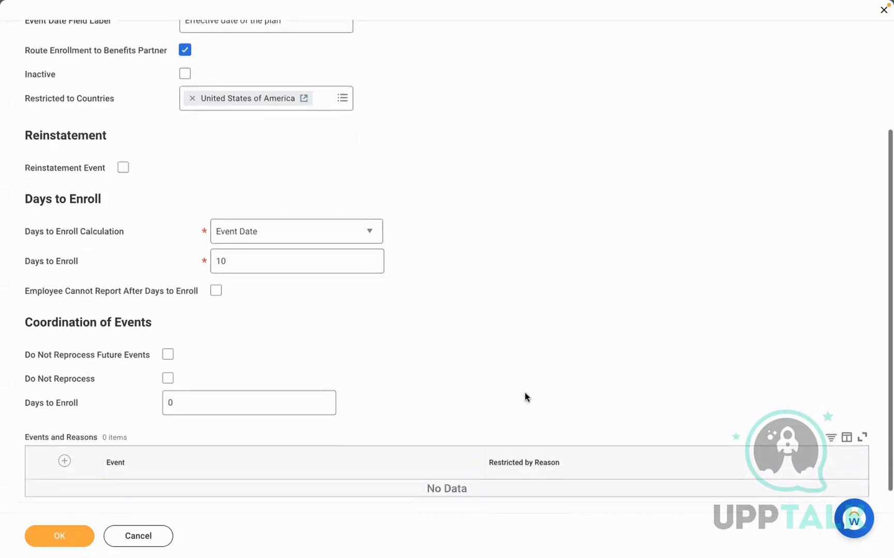
scroll(524, 394, up, 5)
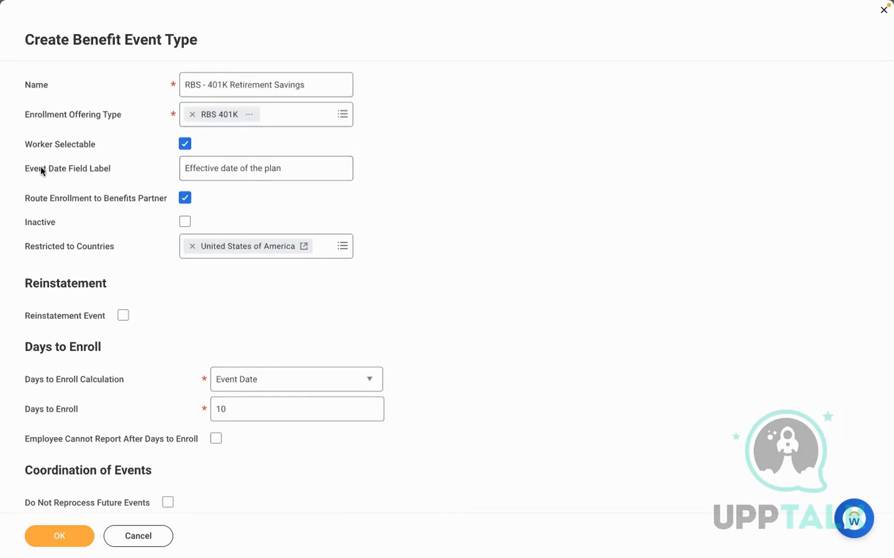
drag(41, 167, 98, 165)
click(158, 174)
click(61, 535)
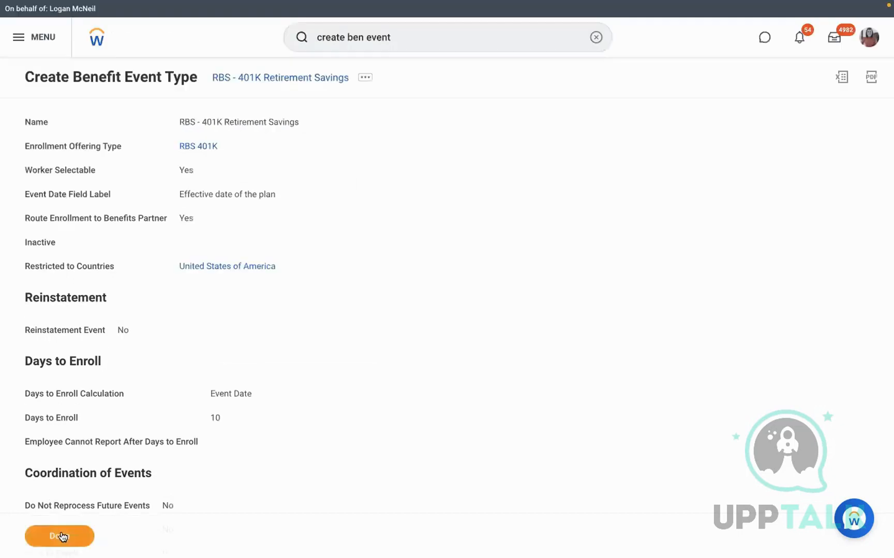
Mark the step in the Word checklist, then launch Edit Enrollment Event Rule via 'edit enrollm'
key(ctrl+Left)
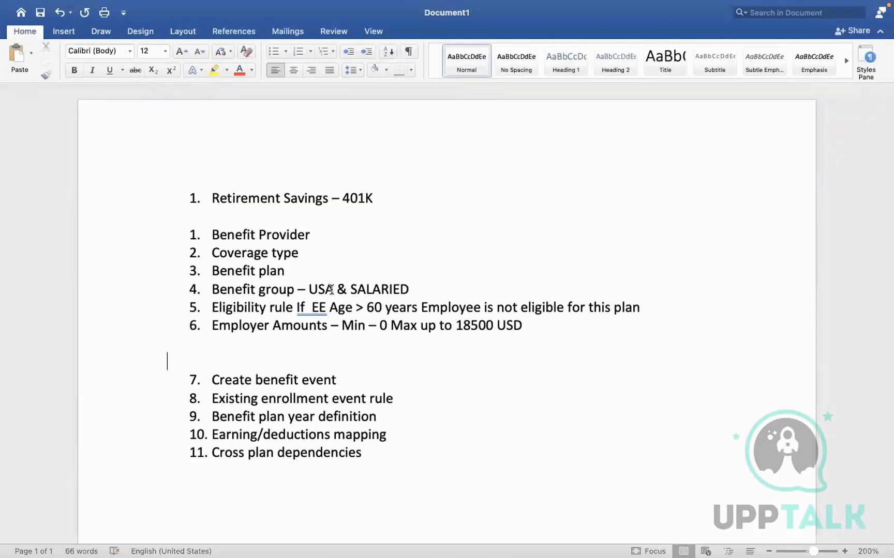
drag(262, 398, 394, 399)
key(ctrl+Right)
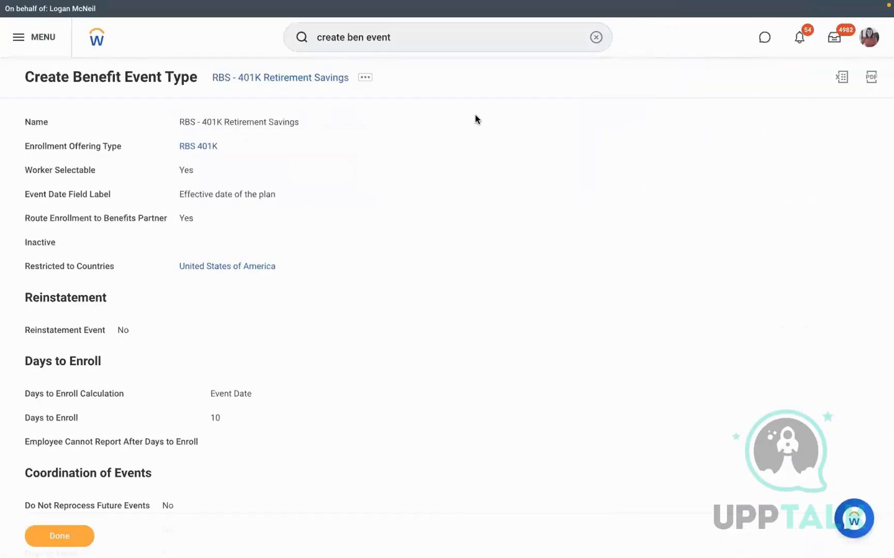
click(594, 38)
text(edit enrollm)
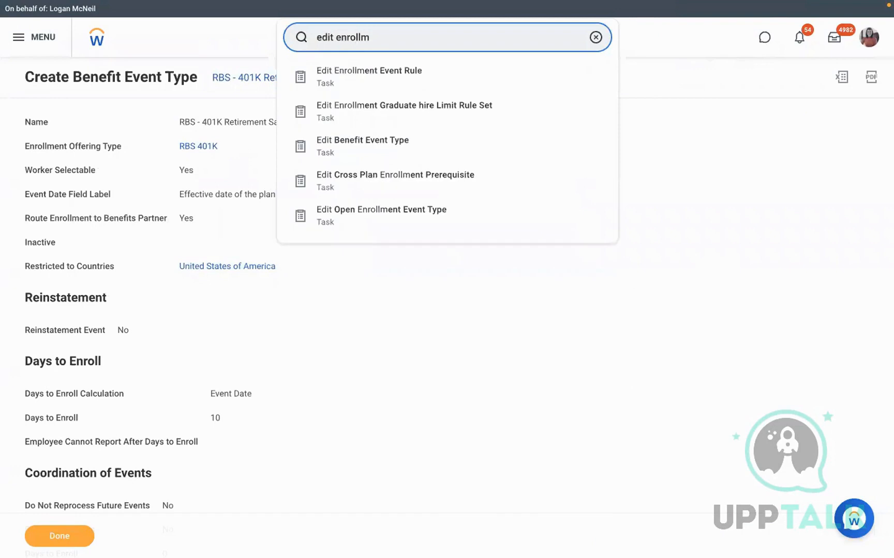
click(448, 86)
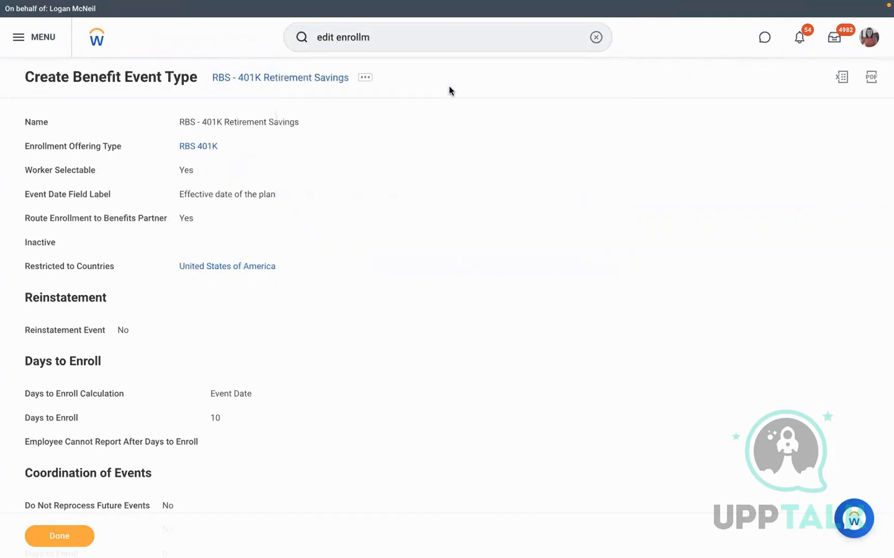
Open the Enrollment Event Rule for editing, effective 01/01/2022
click(397, 161)
click(410, 182)
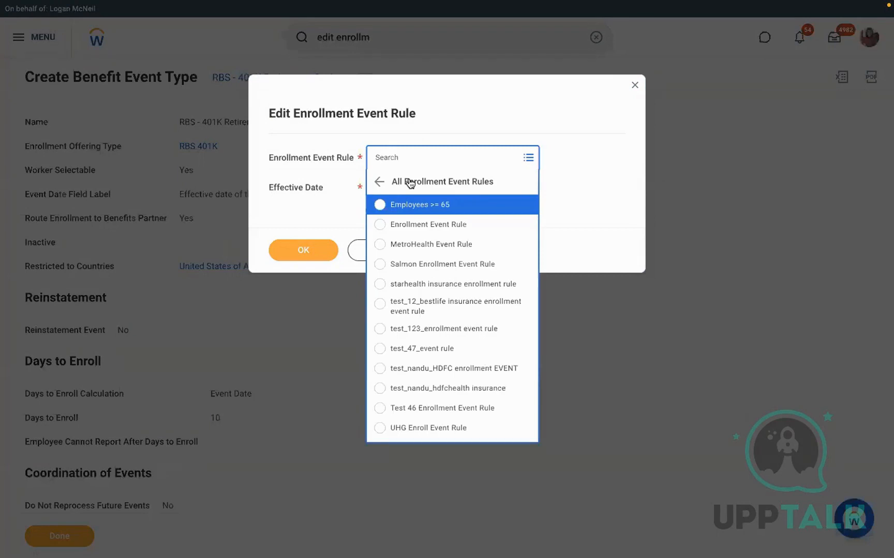
key(Down)
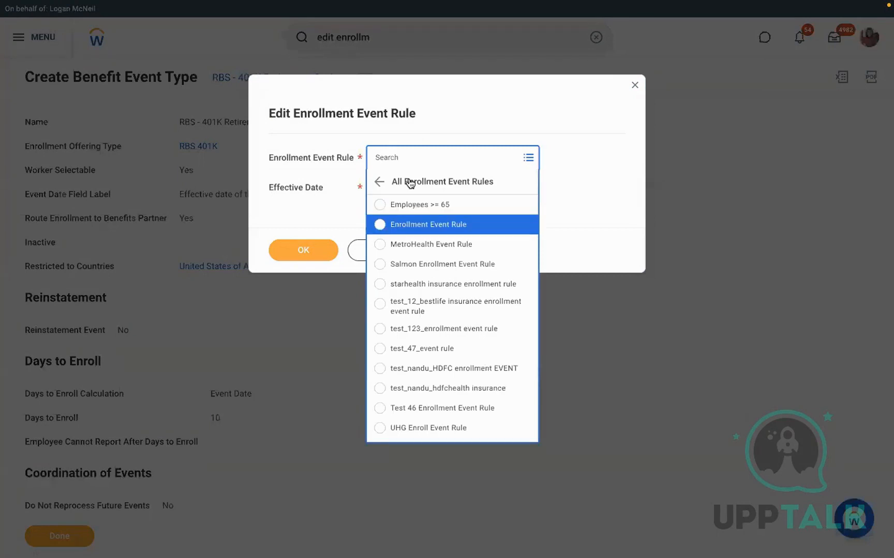
key(Return)
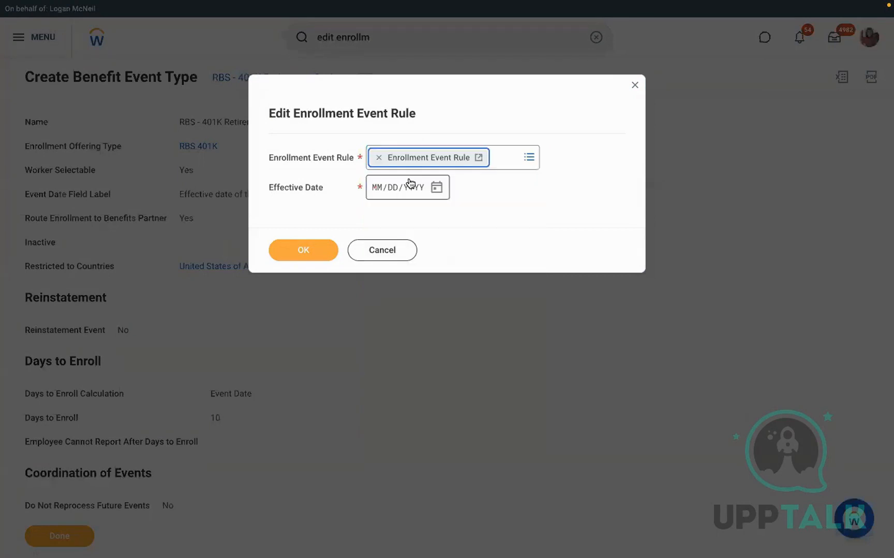
click(375, 192)
text(01012022)
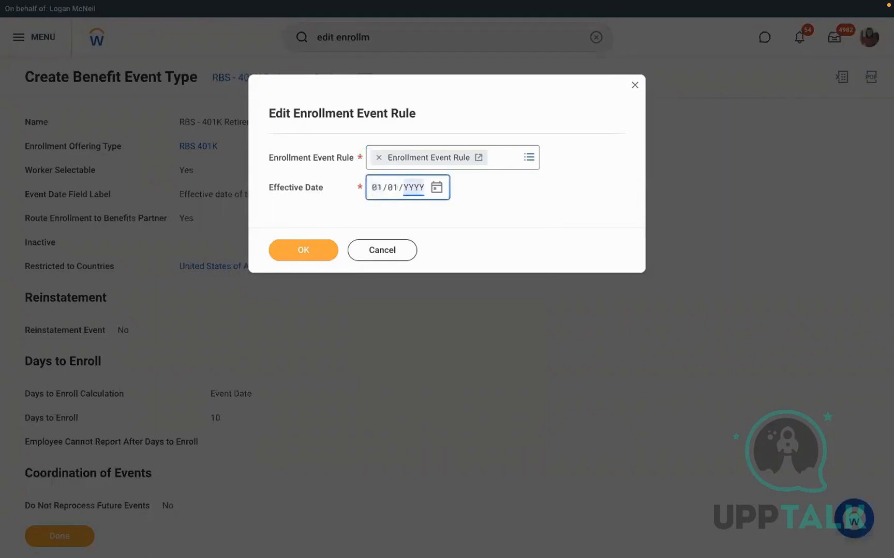
click(294, 252)
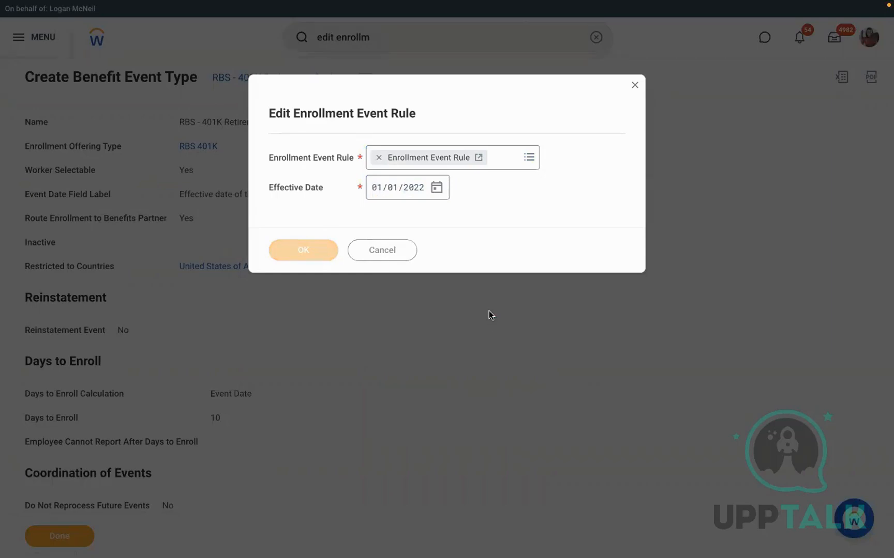
scroll(424, 244, down, 3)
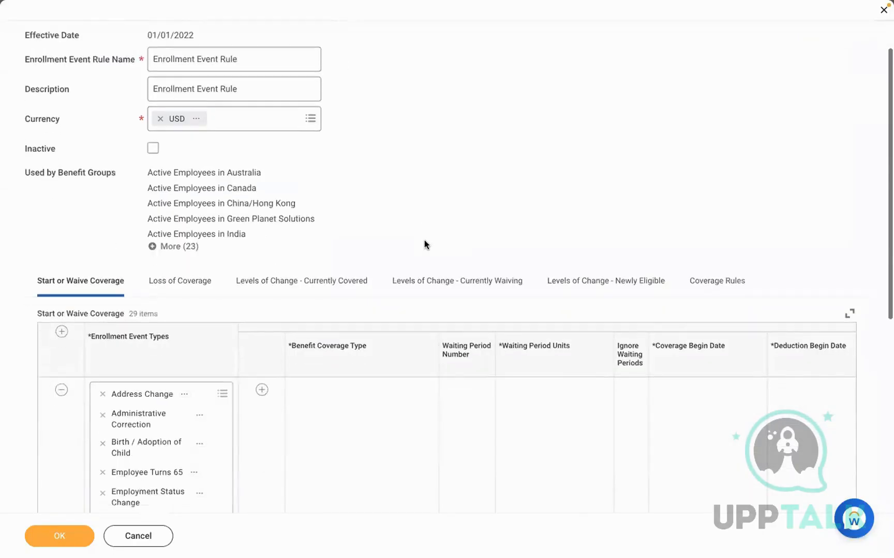